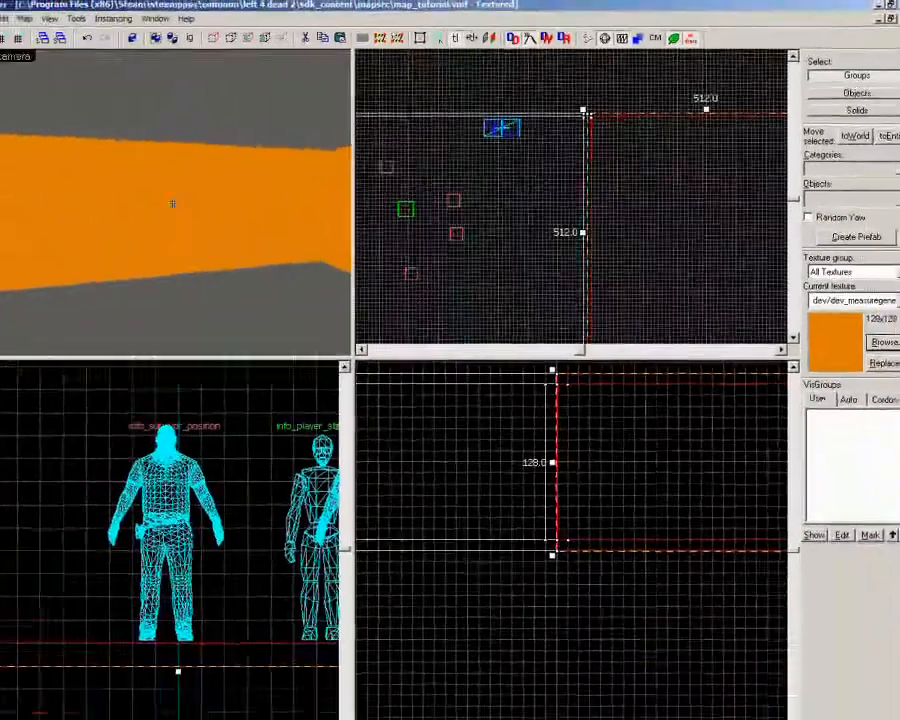
Ignore groups to delete the second room's duplicate wall where it meets the first room, and restore group selection
{"action": "key", "text": "w"}
{"action": "key", "text": "d"}
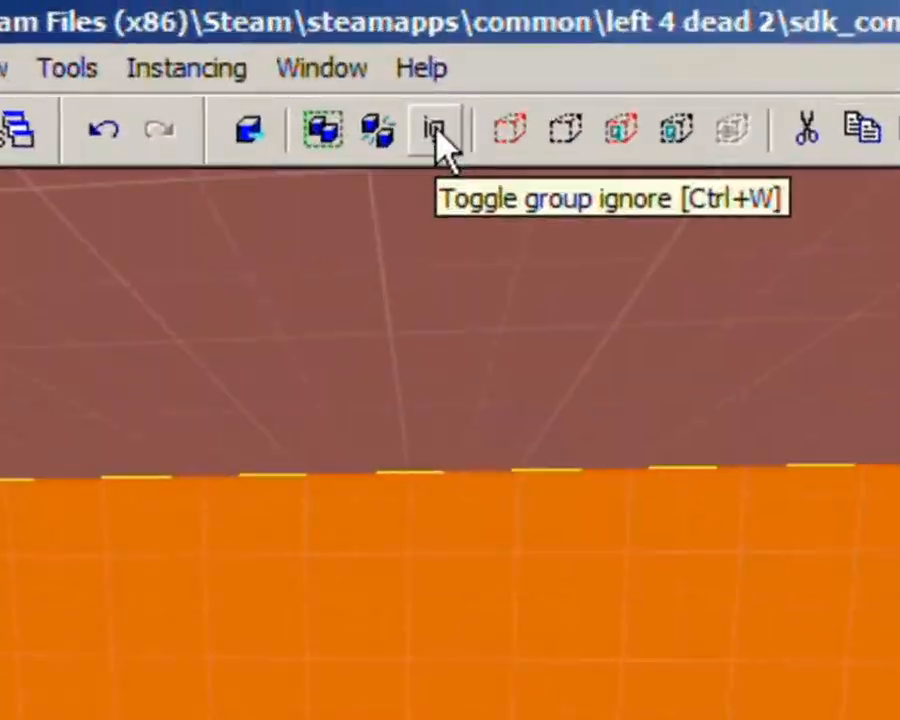
{"action": "left_click", "coordinate": [440, 140]}
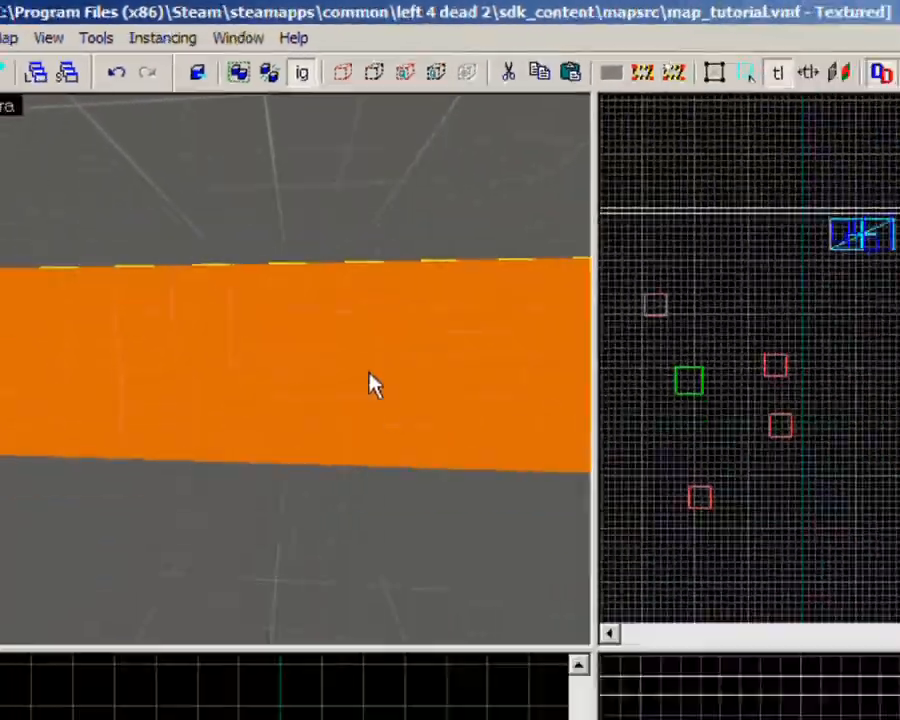
{"action": "key", "text": "Escape"}
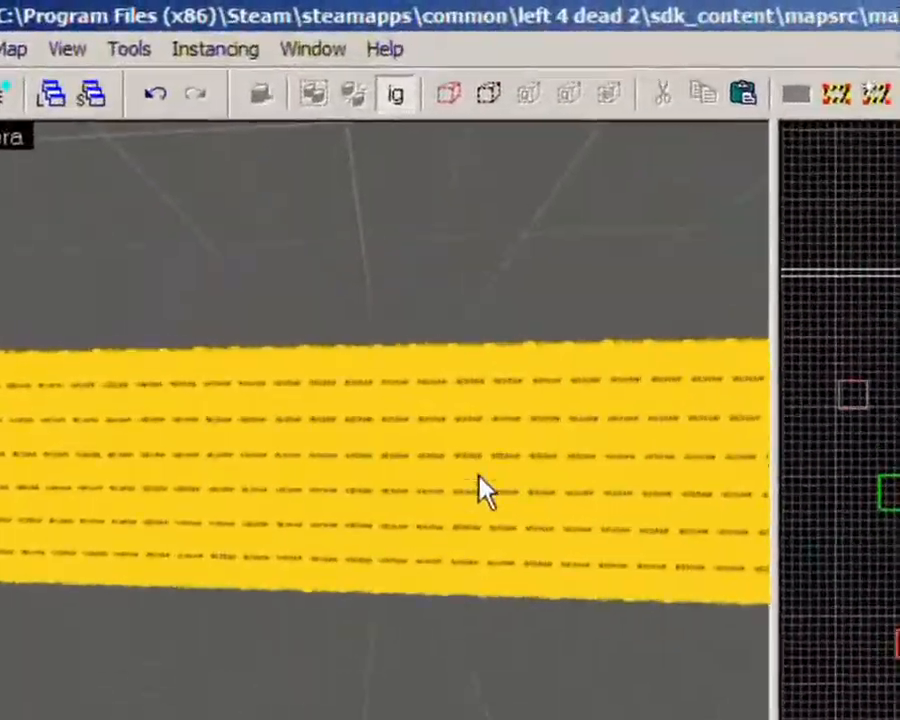
{"action": "left_click", "coordinate": [400, 92]}
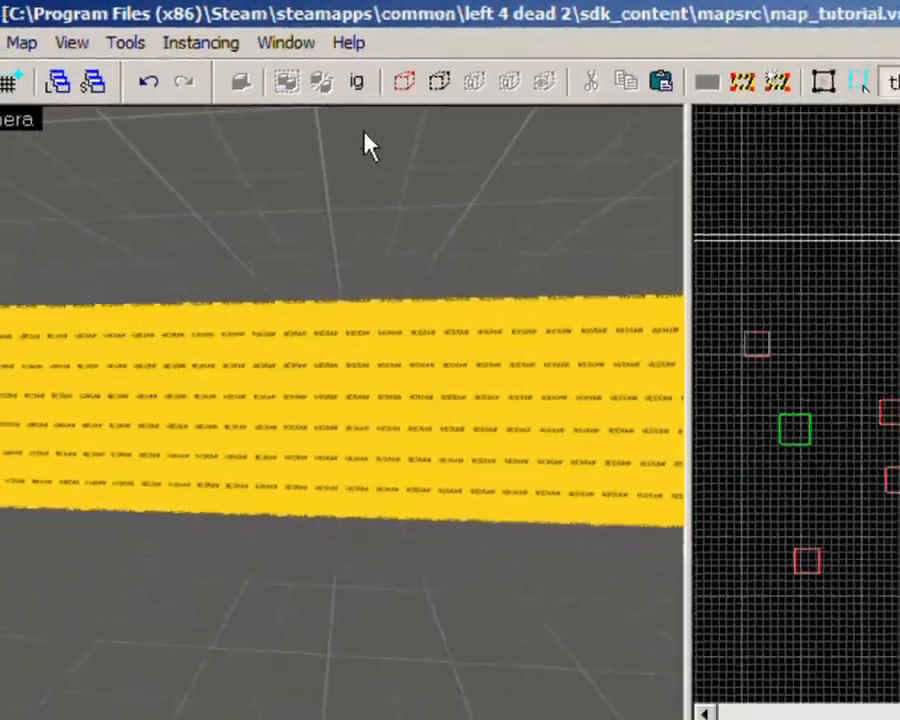
Select the second room's group and examine the remaining shared wall from both rooms
{"action": "left_click", "coordinate": [447, 600]}
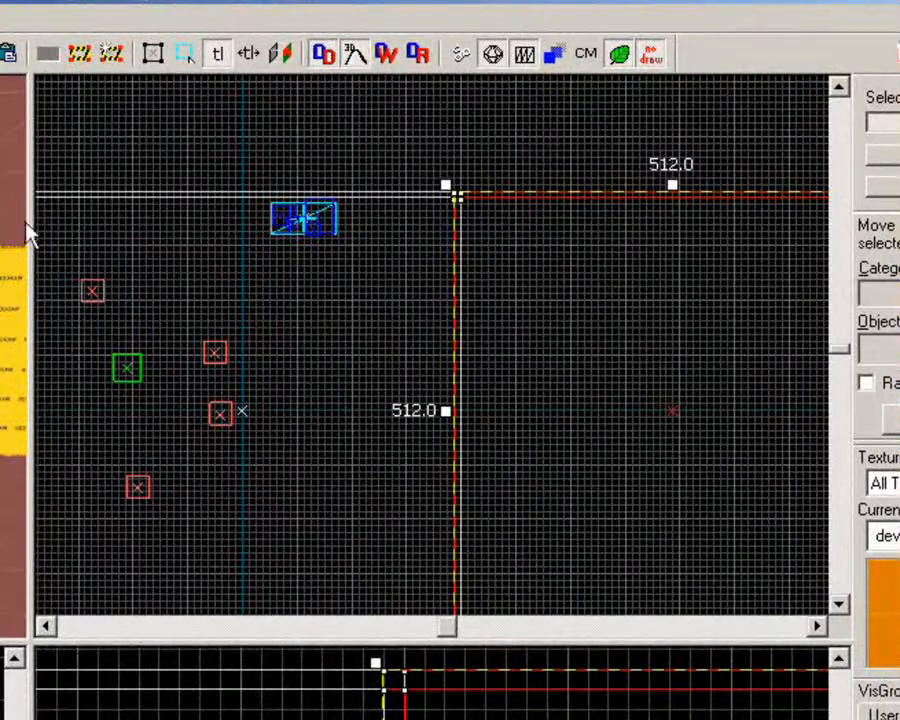
{"action": "key", "text": "z"}
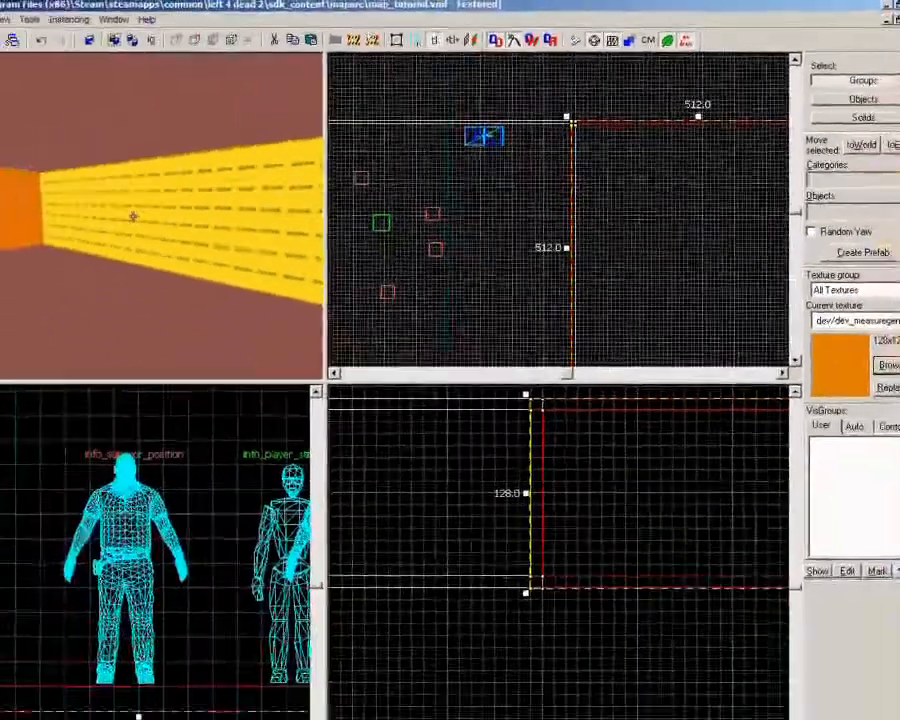
{"action": "key", "text": "w"}
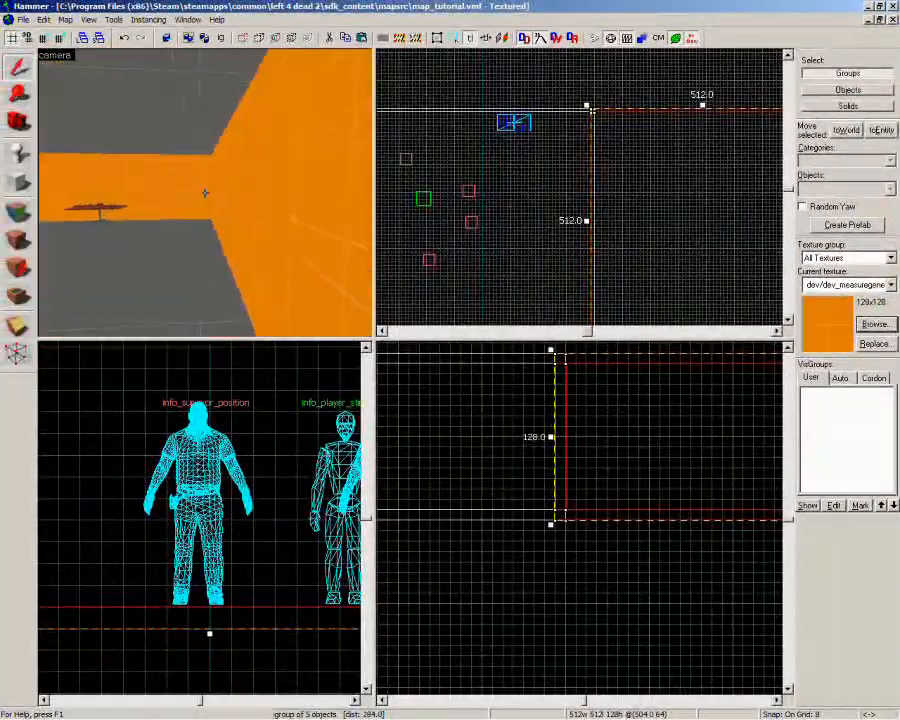
{"action": "key", "text": "d"}
{"action": "key", "text": "a"}
{"action": "key", "text": "d"}
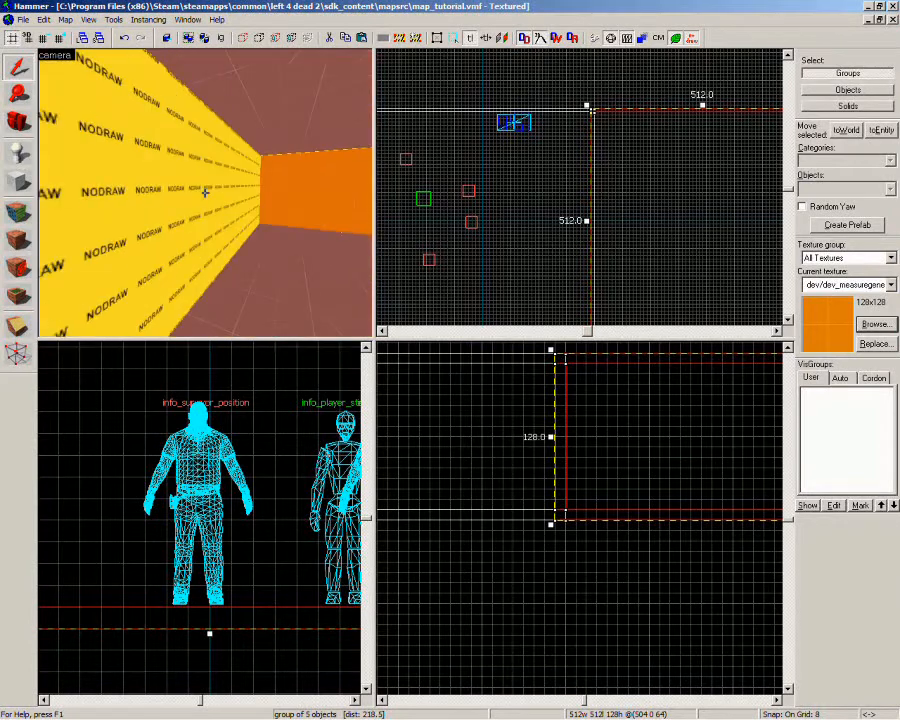
{"action": "key", "text": "z"}
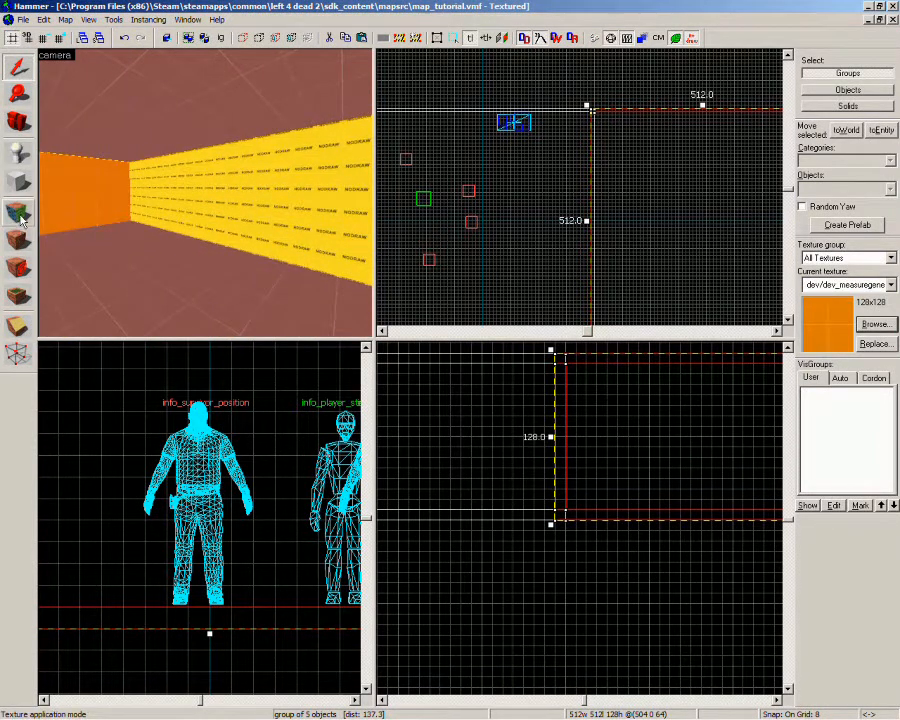
Apply the dev/dev_measuregeneric01 texture to the nodraw face of the wall shared by the two rooms
{"action": "left_click", "coordinate": [22, 219]}
{"action": "left_click", "coordinate": [90, 208]}
{"action": "left_click", "coordinate": [180, 190]}
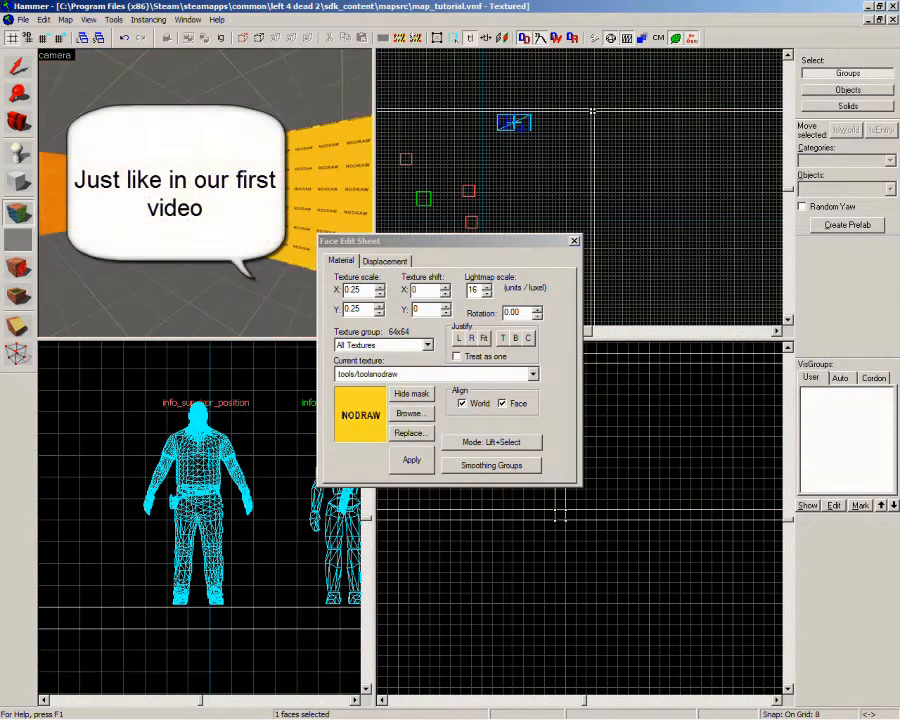
{"action": "left_click", "coordinate": [533, 374]}
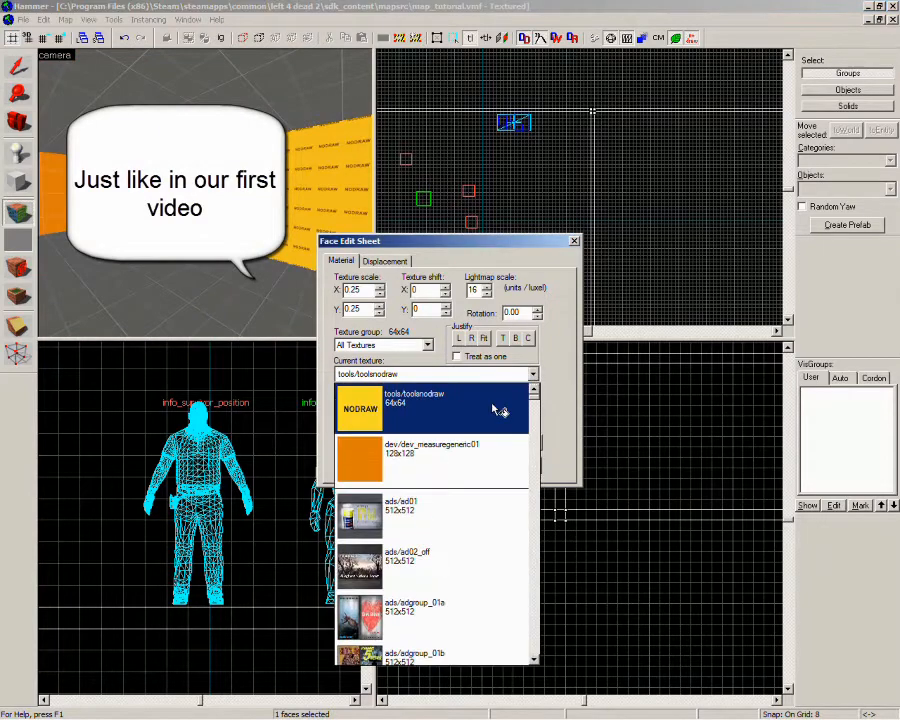
{"action": "left_click", "coordinate": [478, 454]}
{"action": "left_click", "coordinate": [411, 460]}
{"action": "left_click", "coordinate": [574, 241]}
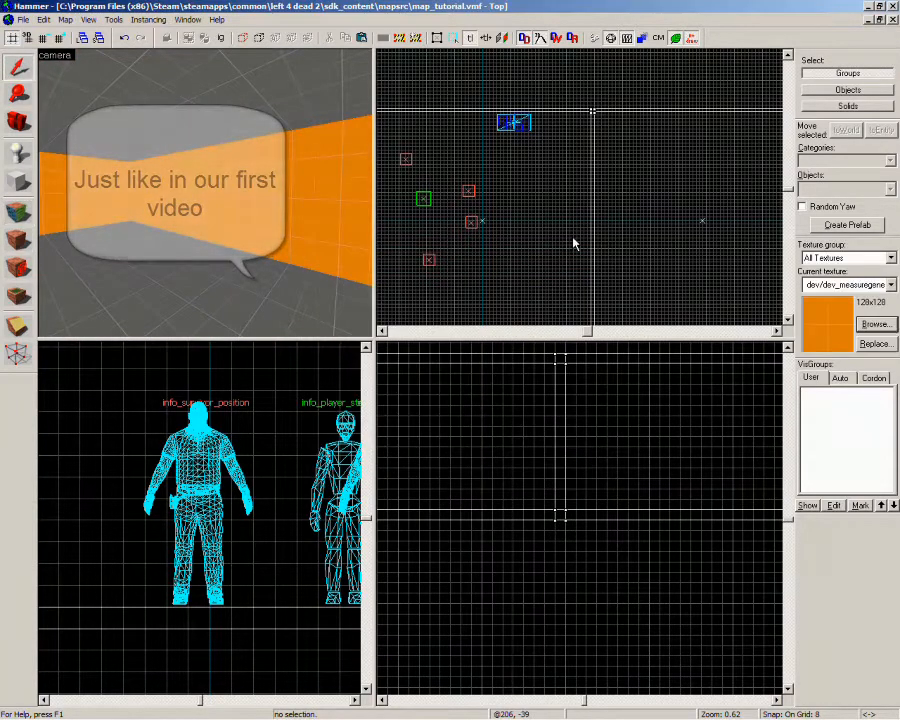
Place a prop_static entity on the floor in front of the shared wall
{"action": "key", "text": "z"}
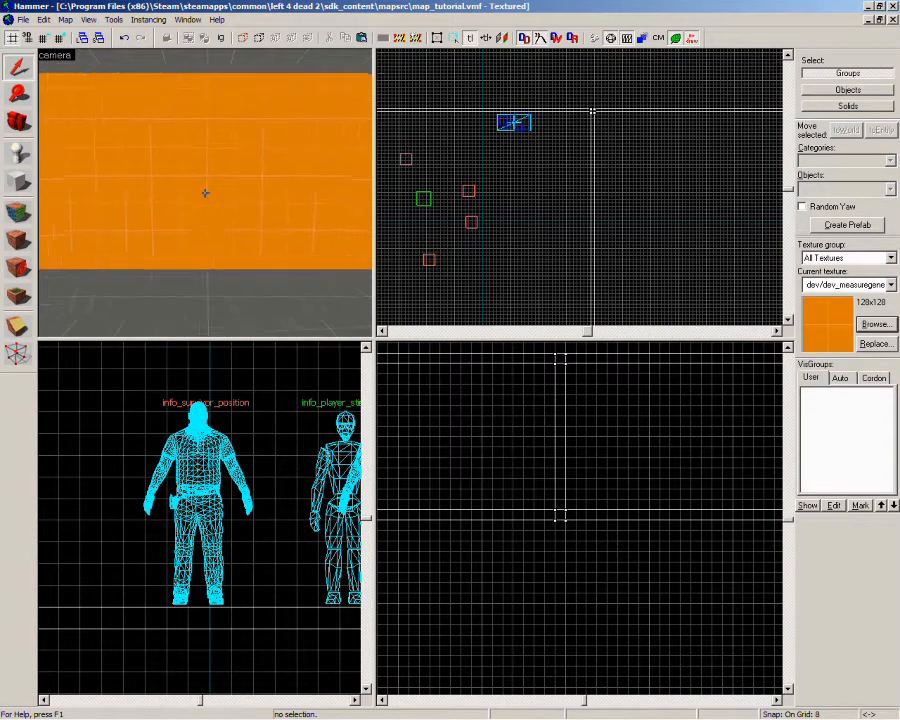
{"action": "key", "text": "z"}
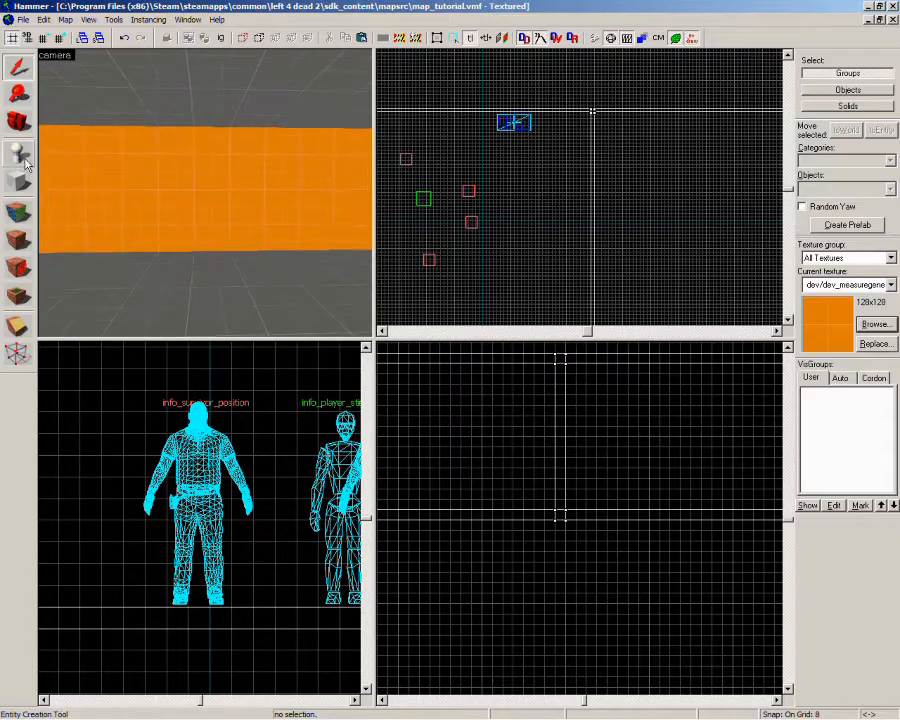
{"action": "left_click", "coordinate": [18, 152]}
{"action": "left_click", "coordinate": [890, 188]}
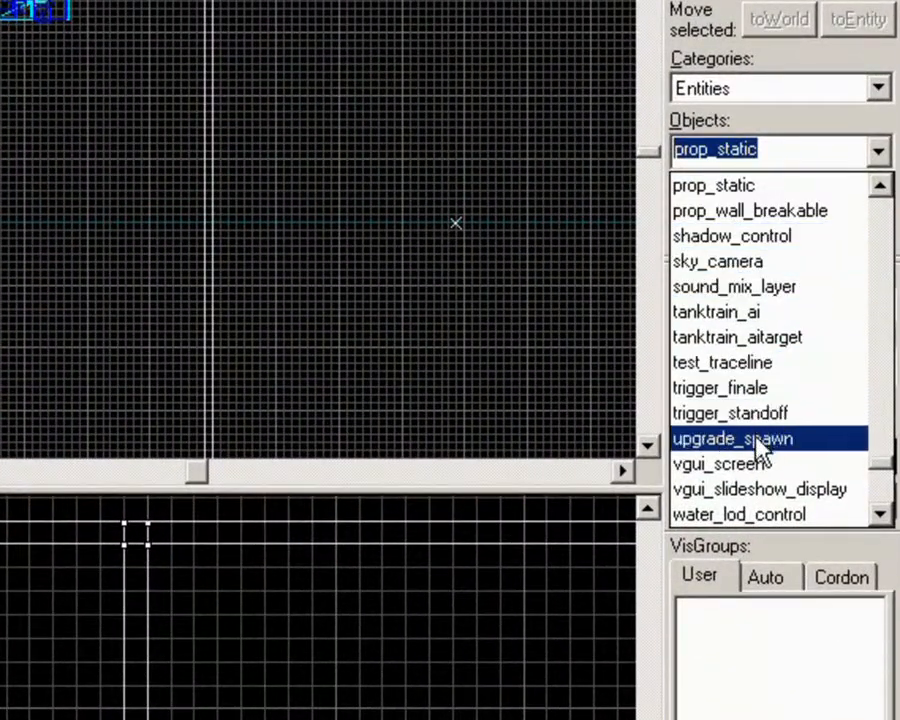
{"action": "left_click", "coordinate": [795, 197]}
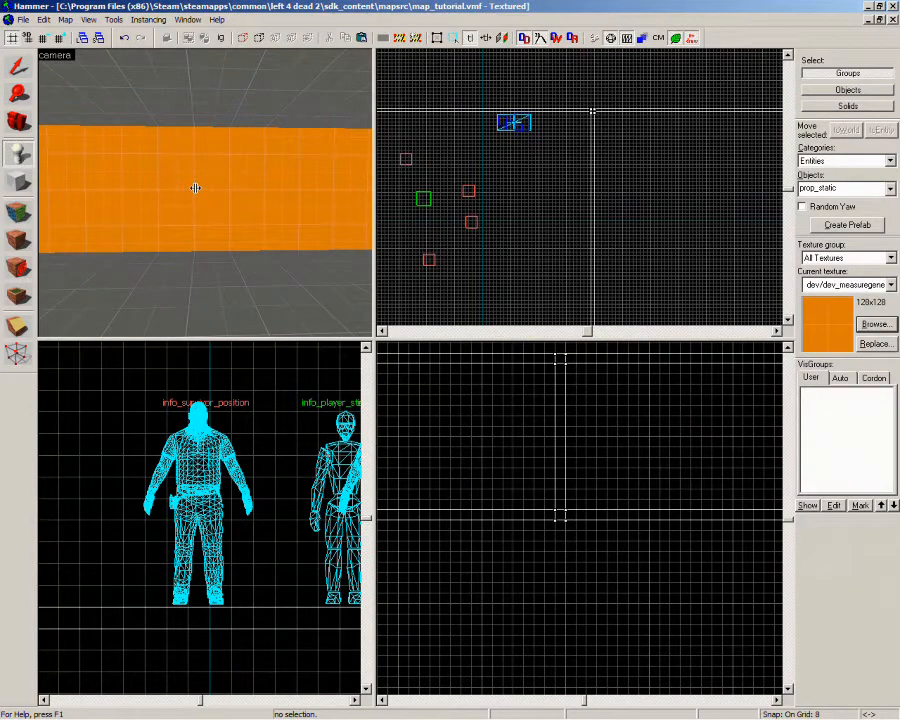
{"action": "left_click", "coordinate": [193, 267]}
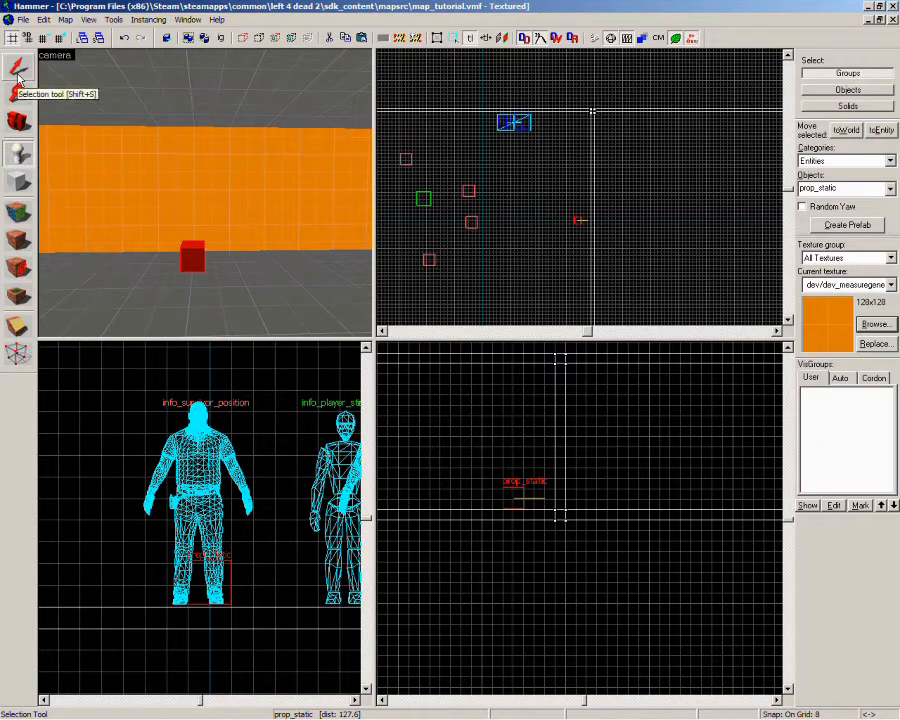
Set the new prop_static's world model to props_doors/checkpoint_doorframe_01.mdl and close its properties
{"action": "left_click", "coordinate": [18, 70]}
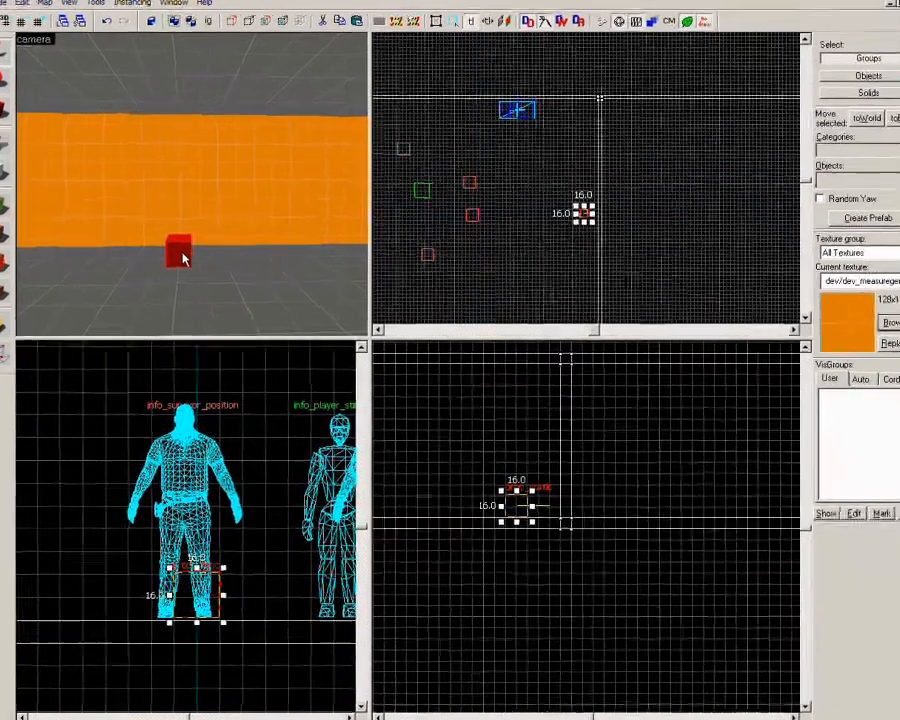
{"action": "double_click", "coordinate": [195, 260]}
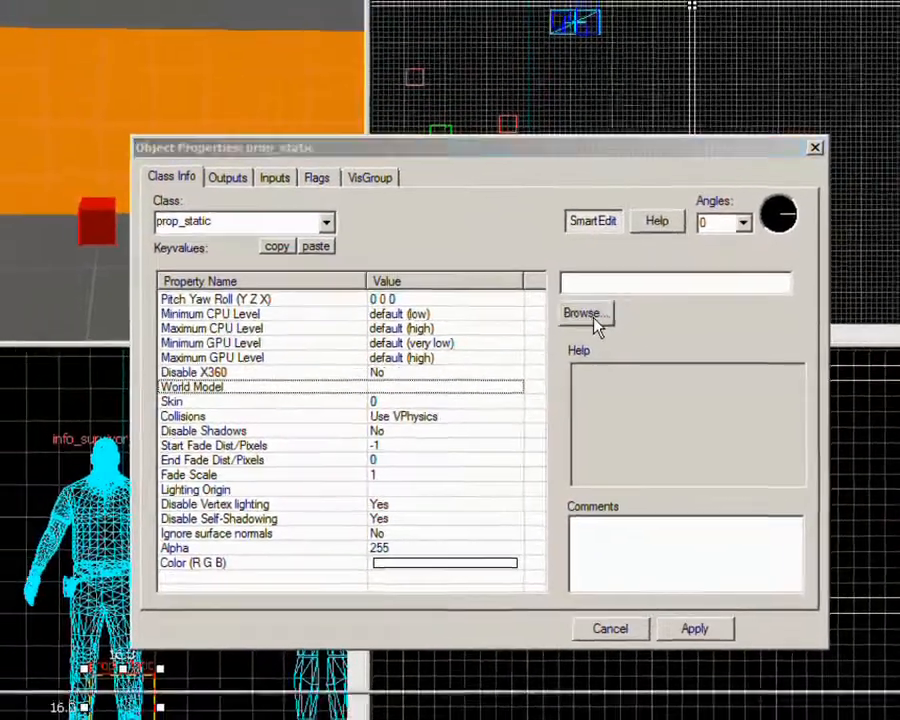
{"action": "left_click", "coordinate": [566, 293]}
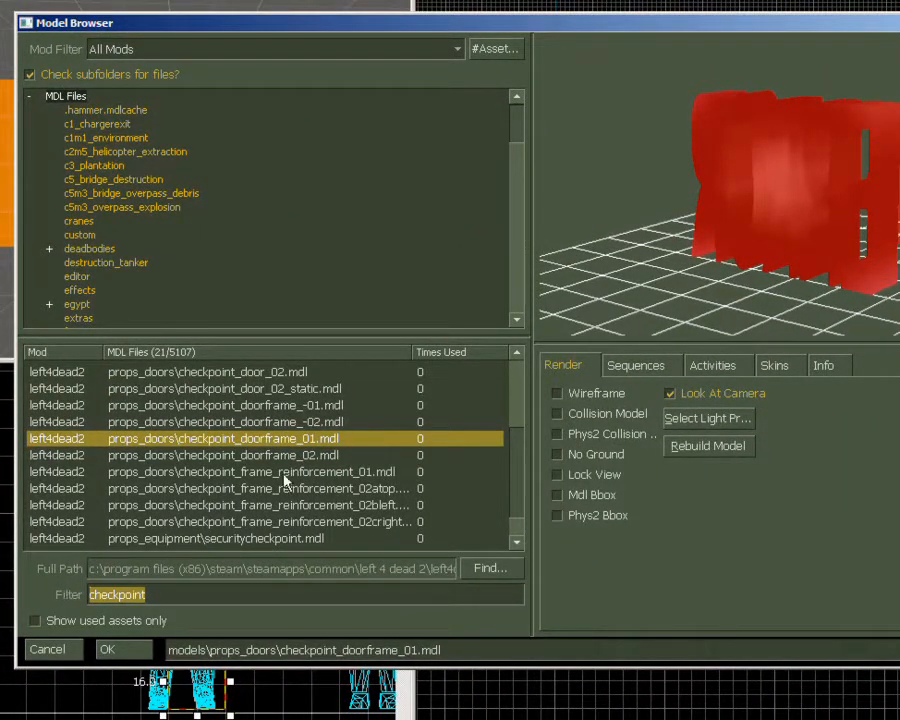
{"action": "left_click", "coordinate": [262, 447]}
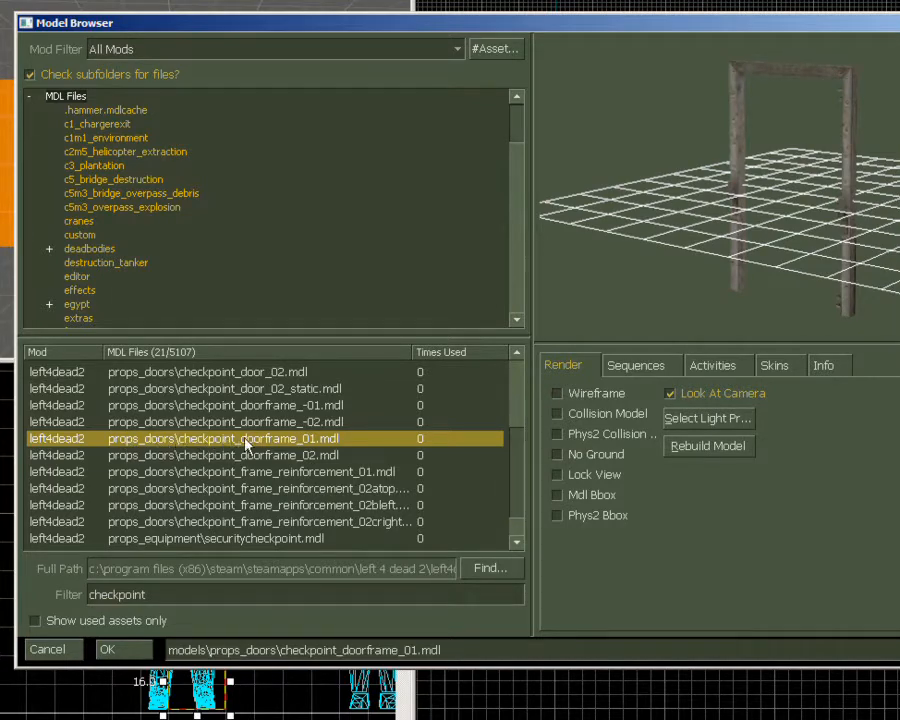
{"action": "double_click", "coordinate": [316, 451]}
{"action": "left_click", "coordinate": [704, 612]}
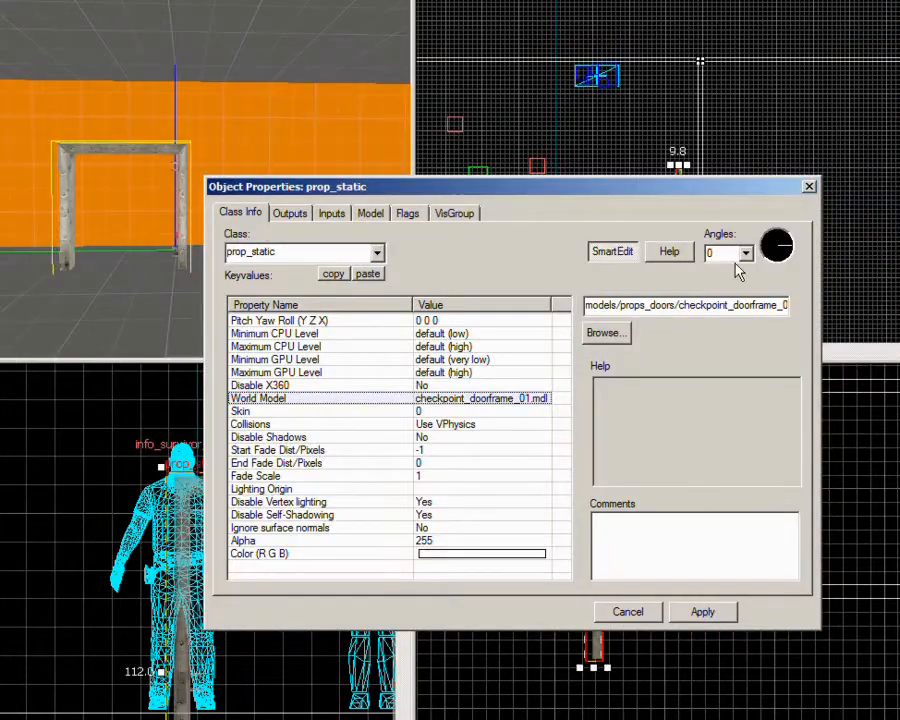
{"action": "left_click", "coordinate": [810, 187]}
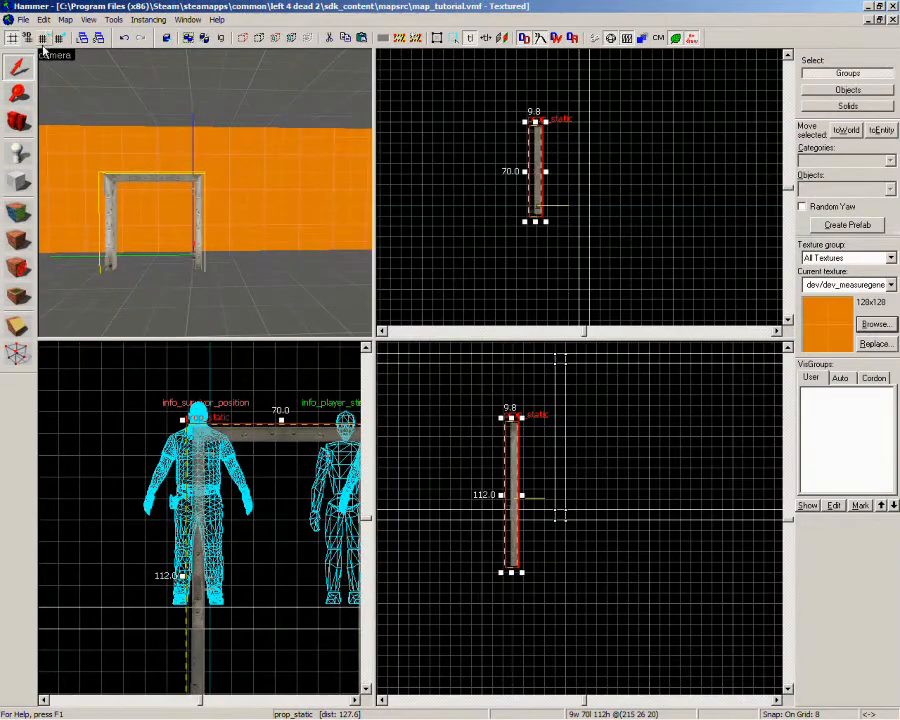
Reduce the grid size to 2 and move the door frame in the top view into the middle of the shared wall
{"action": "left_click", "coordinate": [45, 40]}
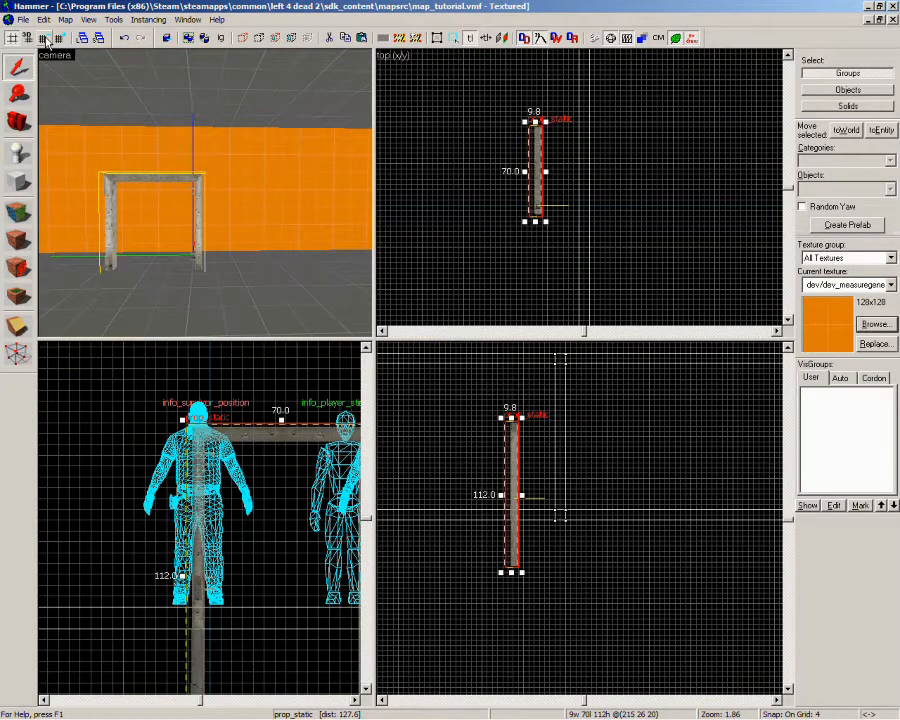
{"action": "left_click", "coordinate": [45, 40]}
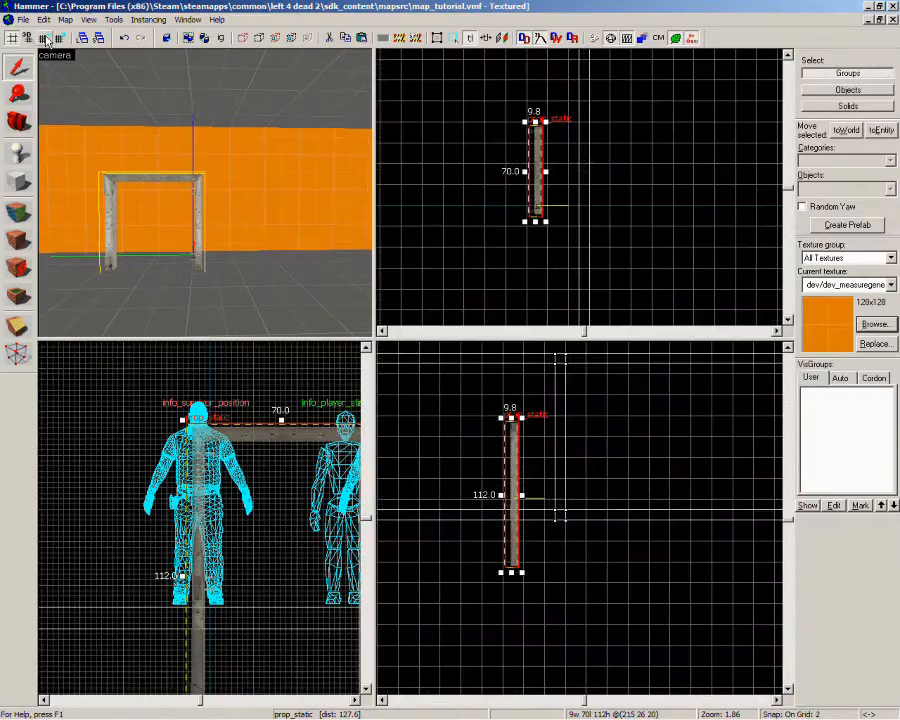
{"action": "scroll", "coordinate": [548, 167], "scroll_direction": "up", "scroll_amount": 3}
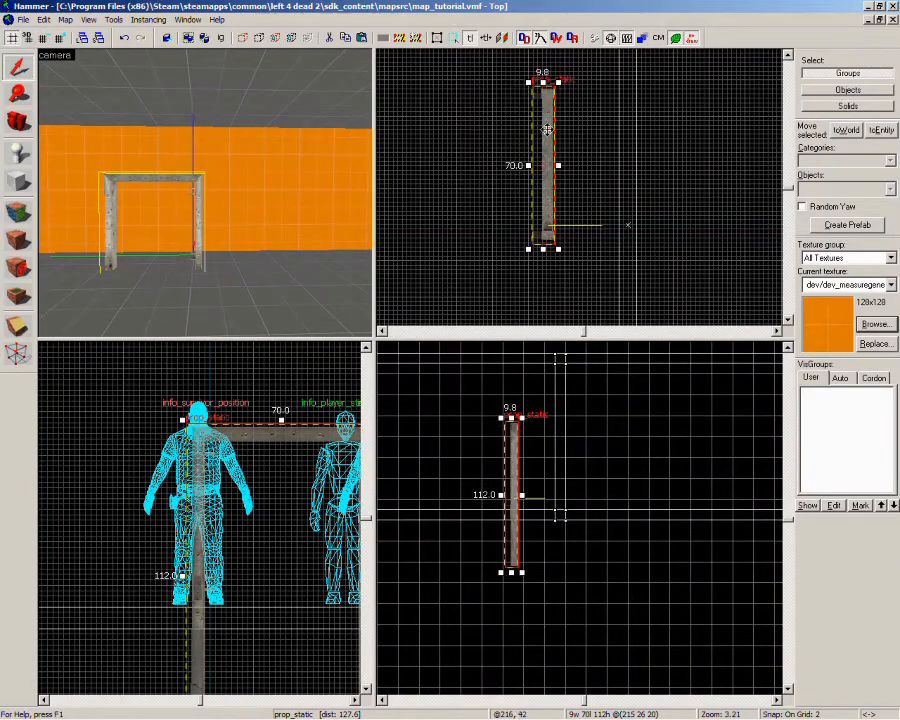
{"action": "left_click_drag", "start_coordinate": [548, 130], "coordinate": [633, 189], "text": "shift"}
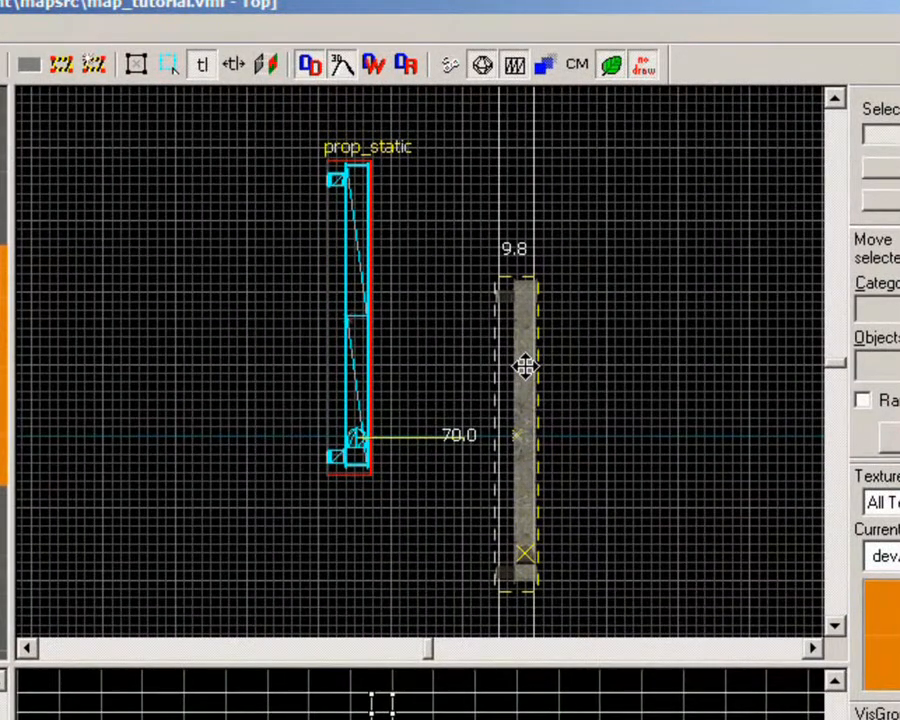
{"action": "left_click_drag", "start_coordinate": [525, 366], "coordinate": [516, 366], "text": "shift"}
{"action": "scroll", "coordinate": [531, 236], "scroll_direction": "up", "scroll_amount": 3}
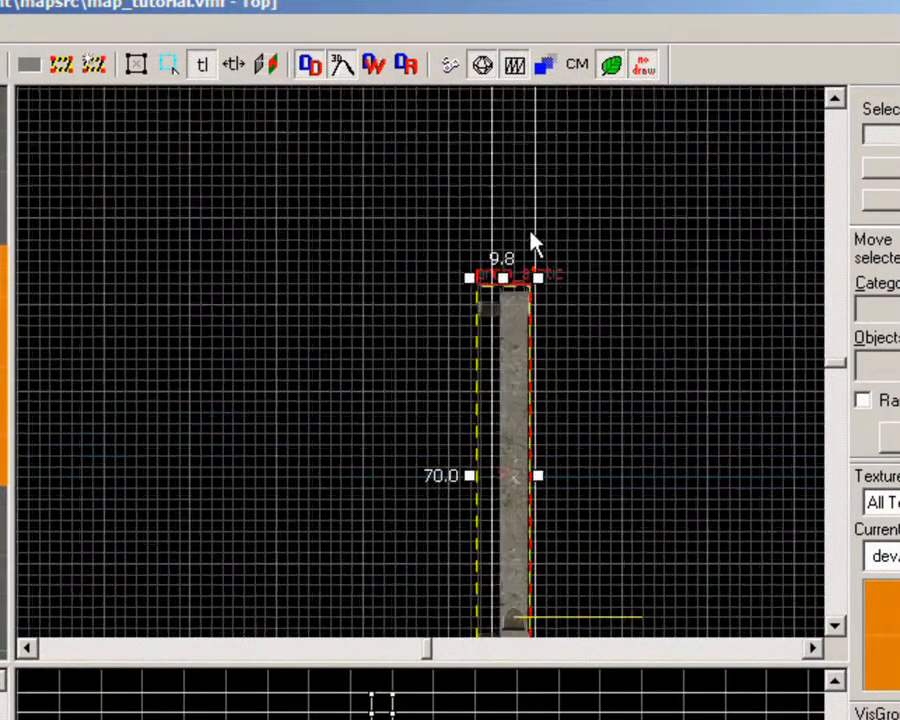
{"action": "left_click", "coordinate": [838, 626]}
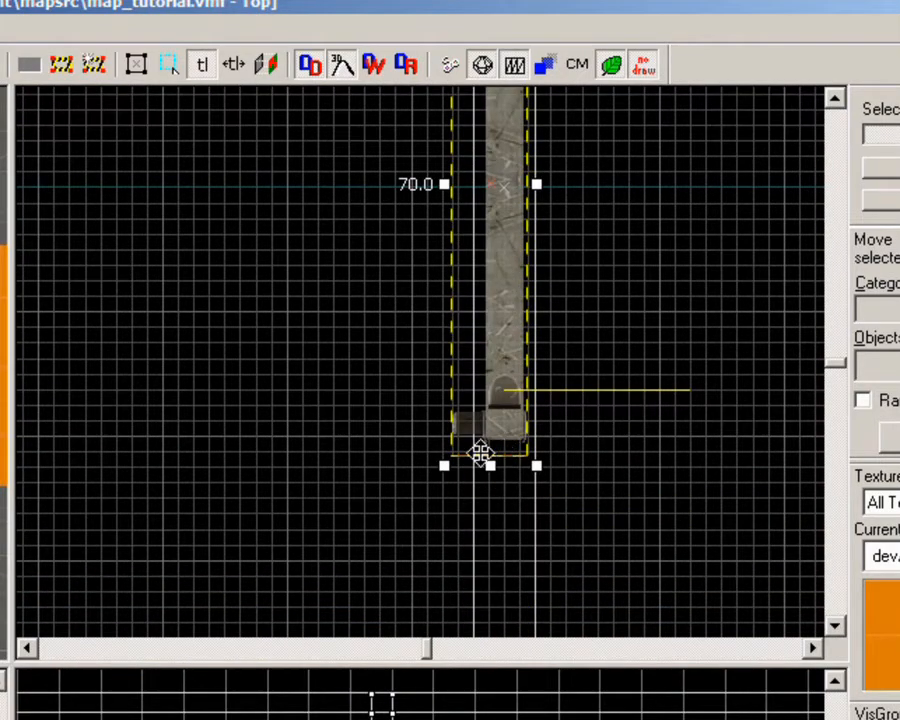
{"action": "left_click", "coordinate": [830, 110]}
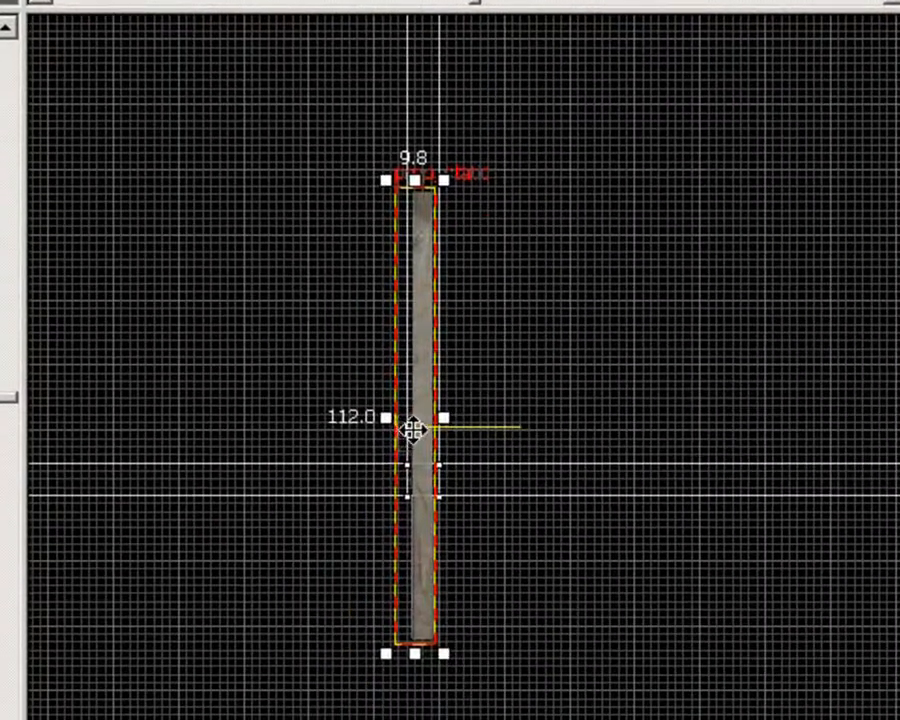
Raise the door frame in the side view until its base rests at floor level
{"action": "mouse_move", "coordinate": [412, 430]}
{"action": "left_mouse_down"}
{"action": "mouse_move", "coordinate": [416, 287]}
{"action": "mouse_move", "coordinate": [408, 254]}
{"action": "left_mouse_up"}
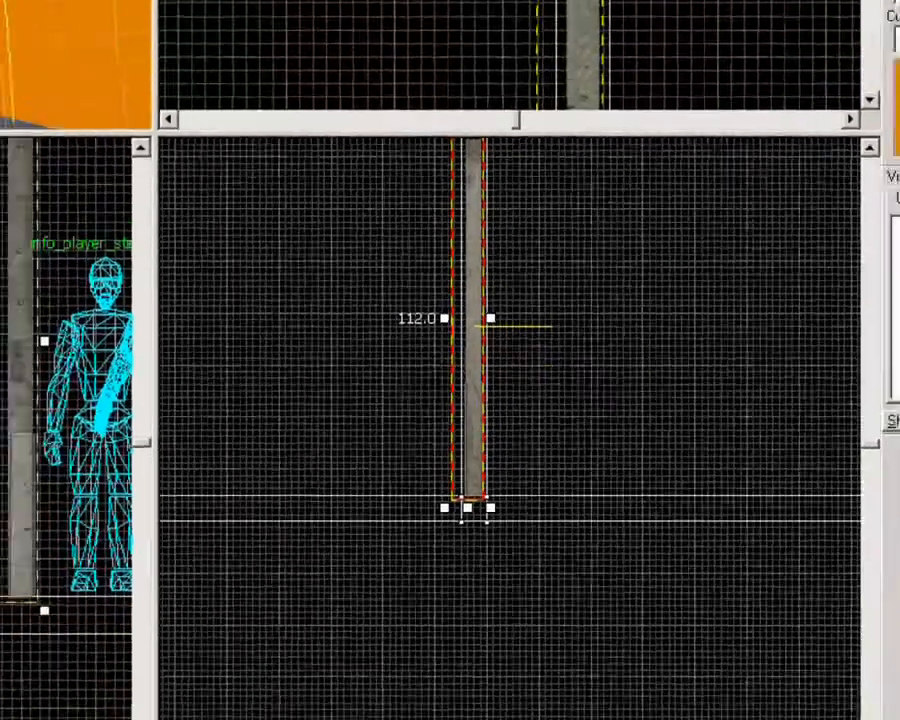
{"action": "key", "text": "d"}
{"action": "key", "text": "s"}
{"action": "key", "text": "z"}
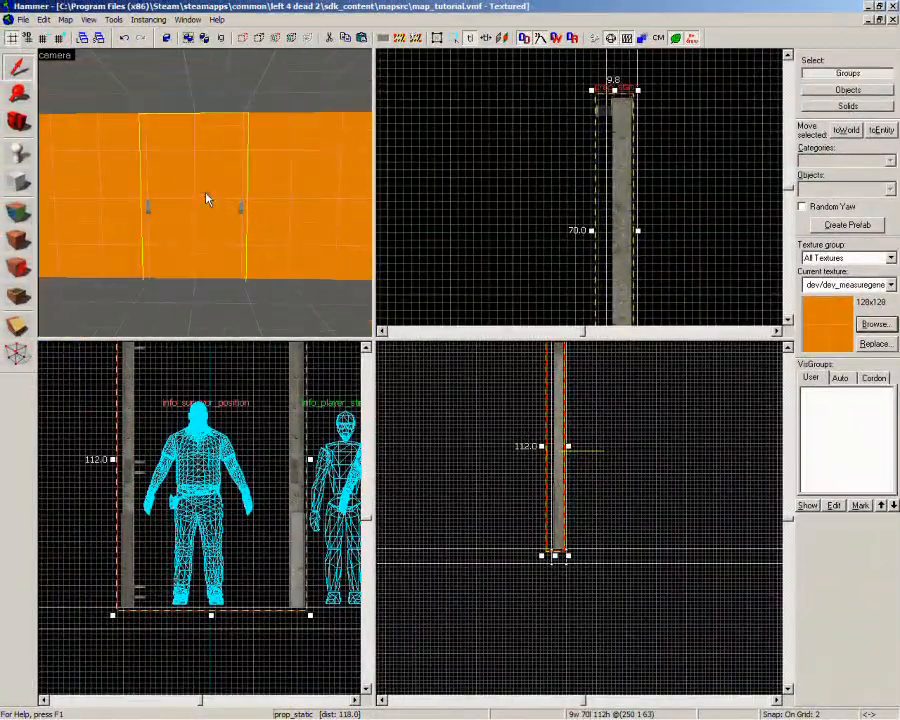
Turn on ignoring groups, select the shared wall and draw a clipping line along the door frame's outer hinge-side edge in the front view
{"action": "left_click", "coordinate": [221, 39]}
{"action": "left_click", "coordinate": [280, 195]}
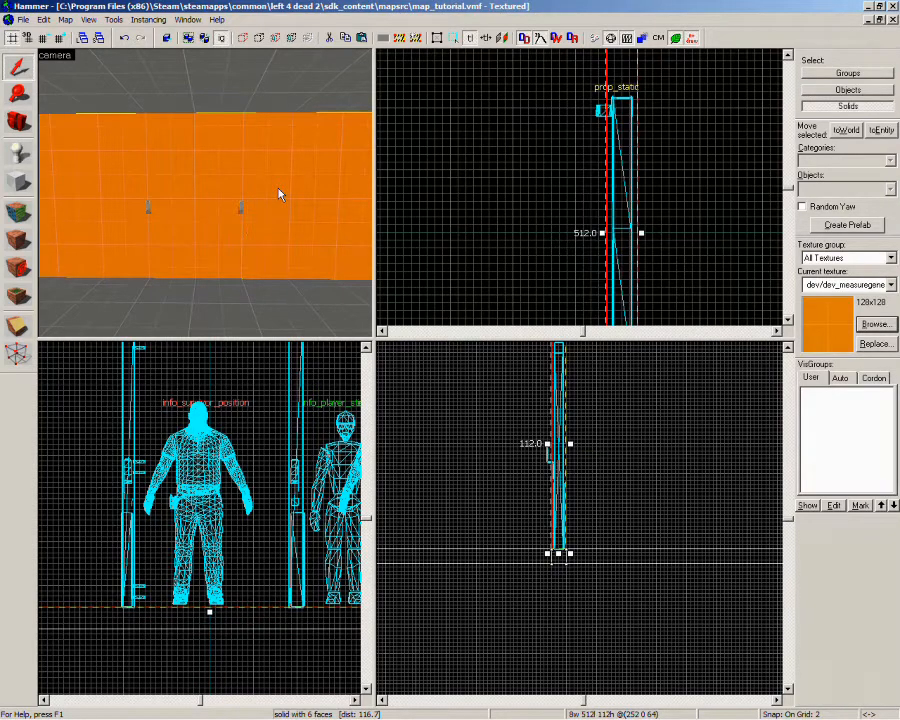
{"action": "scroll", "coordinate": [191, 534], "scroll_direction": "down", "scroll_amount": 2}
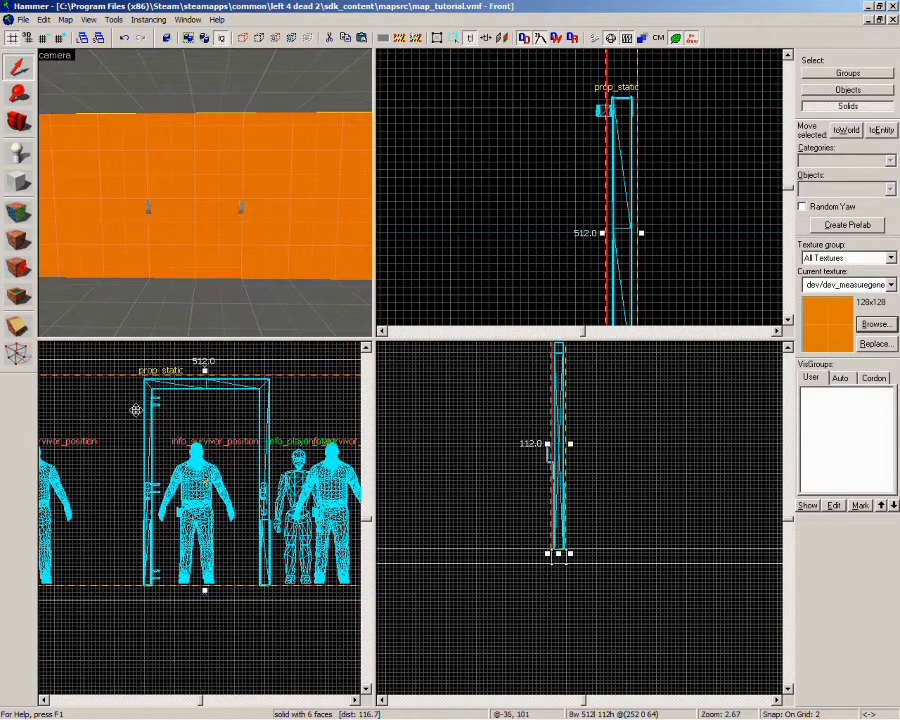
{"action": "scroll", "coordinate": [151, 428], "scroll_direction": "up", "scroll_amount": 1}
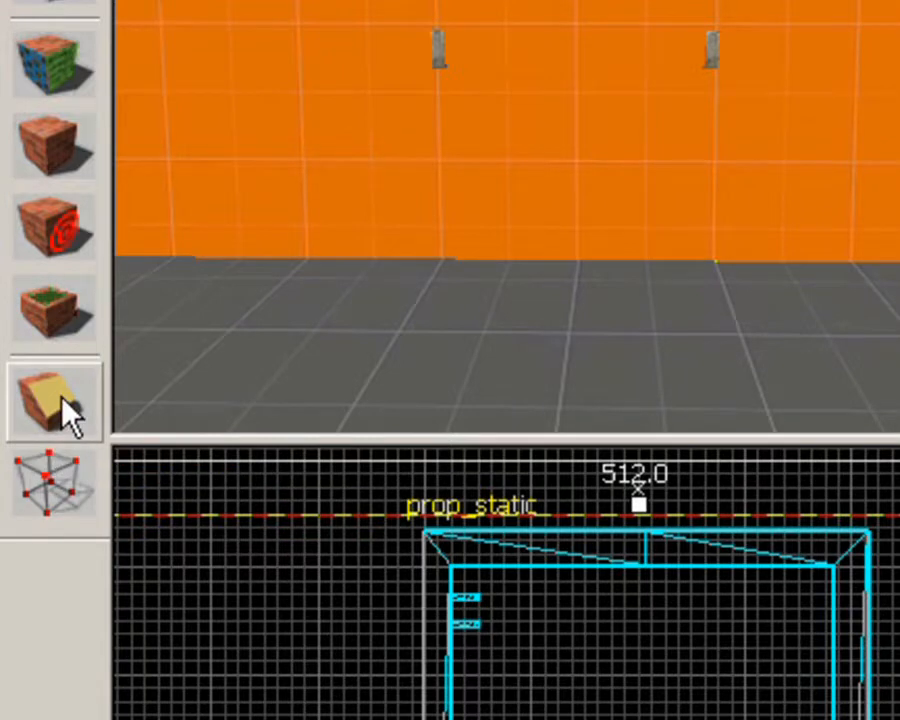
{"action": "left_click", "coordinate": [80, 414]}
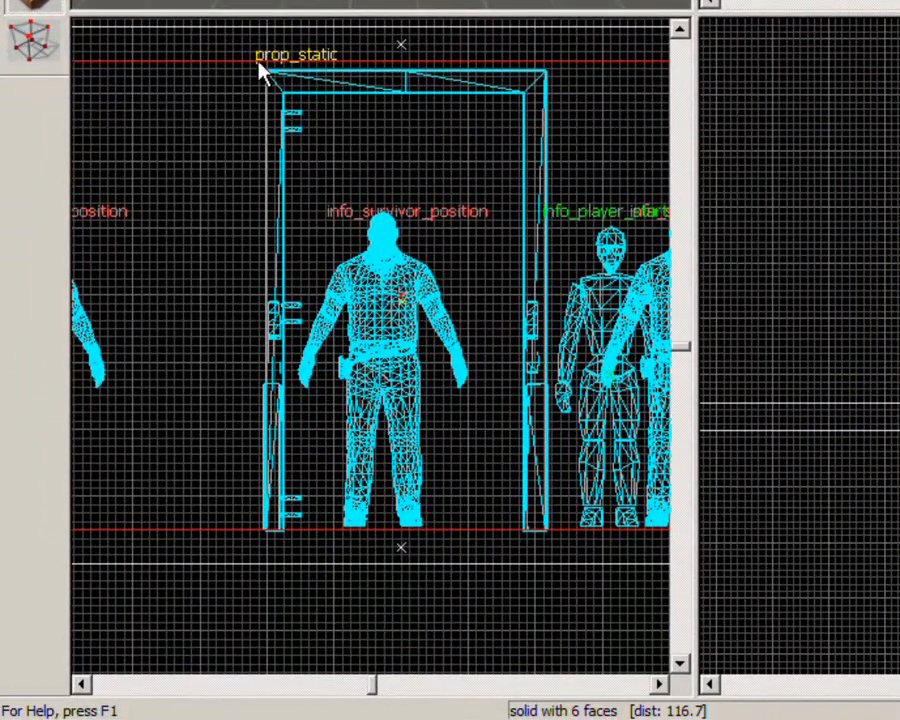
{"action": "left_click_drag", "start_coordinate": [266, 62], "coordinate": [265, 530]}
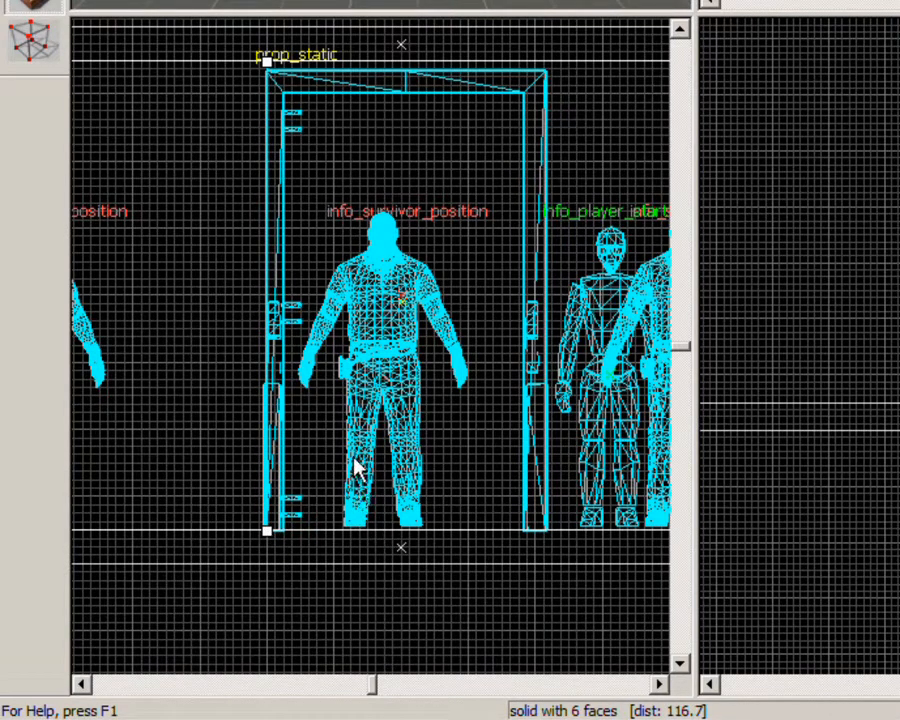
Set the clipping mode to keep both sides and split the wall along the clipping line
{"action": "key", "text": "shift+x"}
{"action": "key", "text": "shift+x"}
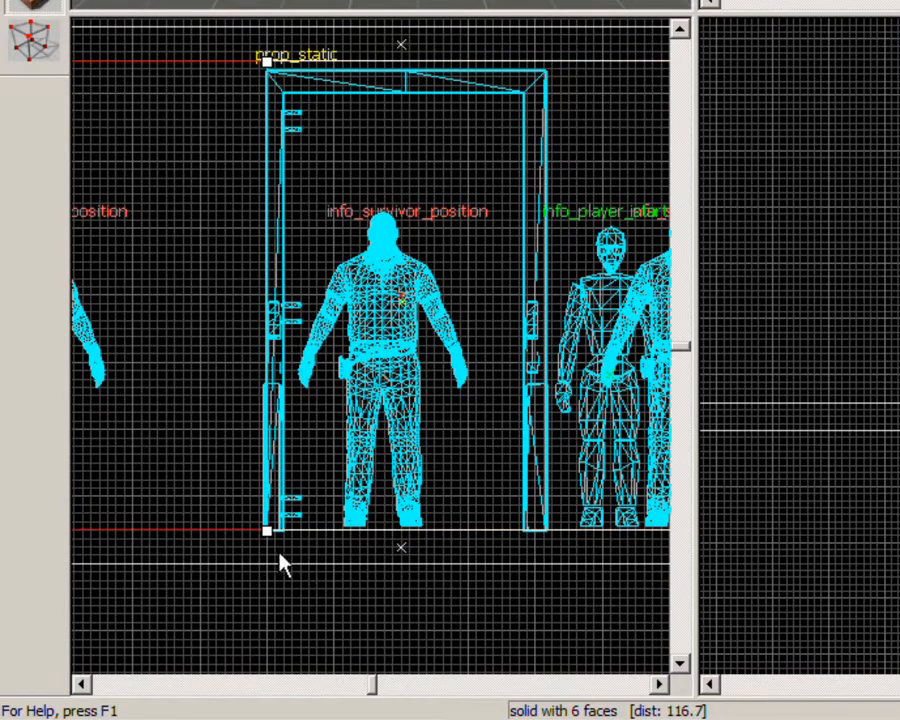
{"action": "key", "text": "shift+x"}
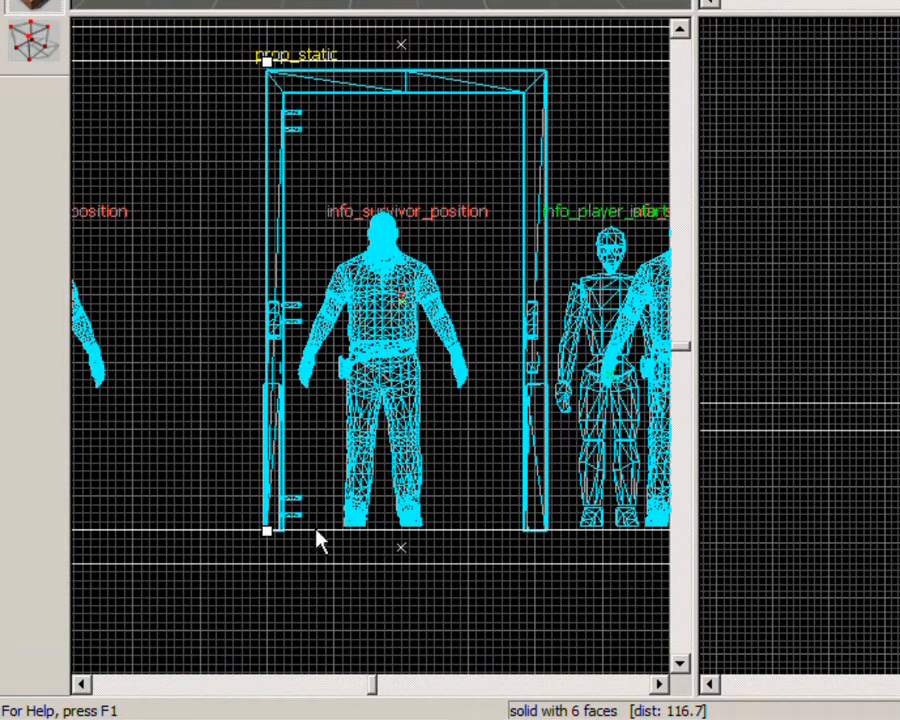
{"action": "key", "text": "shift+x"}
{"action": "key", "text": "shift+x"}
{"action": "key", "text": "shift+x"}
{"action": "key", "text": "Return"}
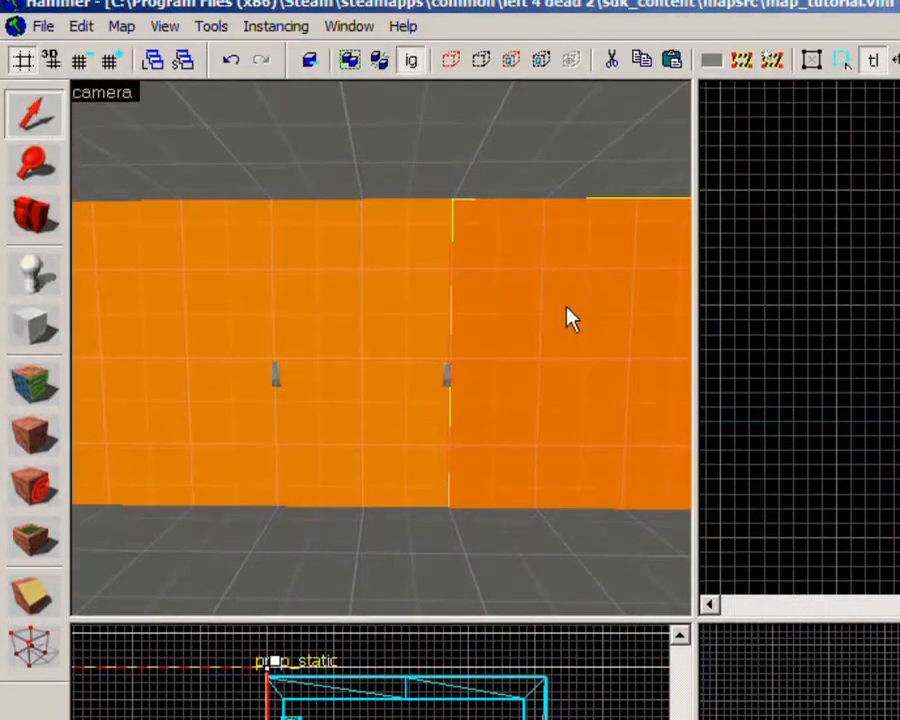
Check the split by selecting the wall pieces on either side of the cut in turn
{"action": "left_click", "coordinate": [257, 279]}
{"action": "left_click", "coordinate": [536, 288]}
{"action": "left_click", "coordinate": [315, 278]}
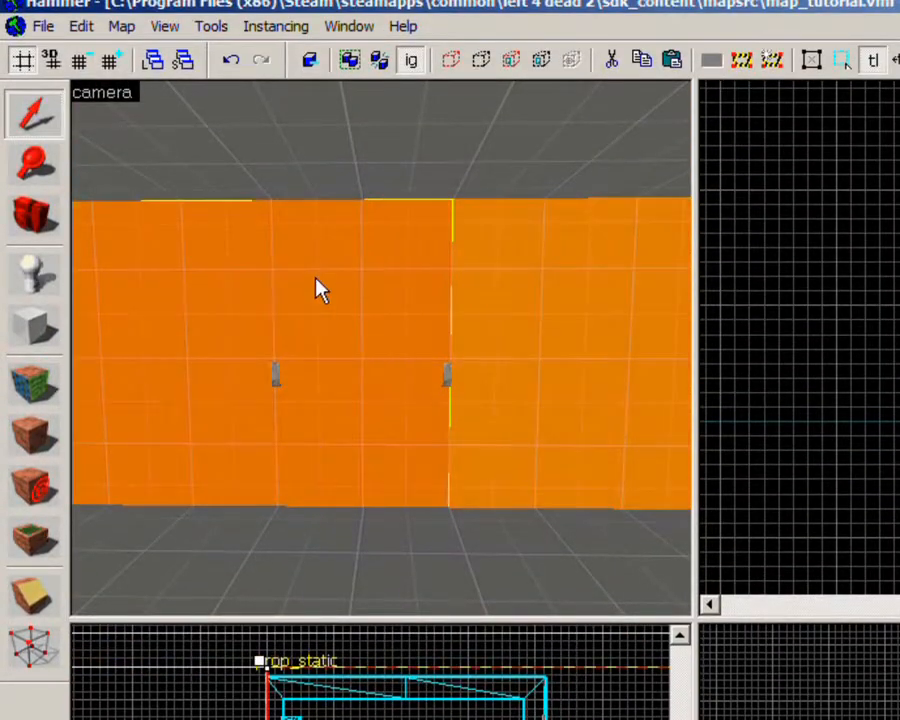
{"action": "left_click", "coordinate": [505, 290]}
{"action": "left_click", "coordinate": [428, 297]}
{"action": "left_click", "coordinate": [512, 308]}
{"action": "left_click", "coordinate": [188, 290]}
{"action": "left_click", "coordinate": [562, 306]}
Clip the wall along the frame's other outer edge and shrink the middle piece upward to 2 units high above the frame
{"action": "left_click", "coordinate": [243, 296]}
{"action": "left_click", "coordinate": [38, 598]}
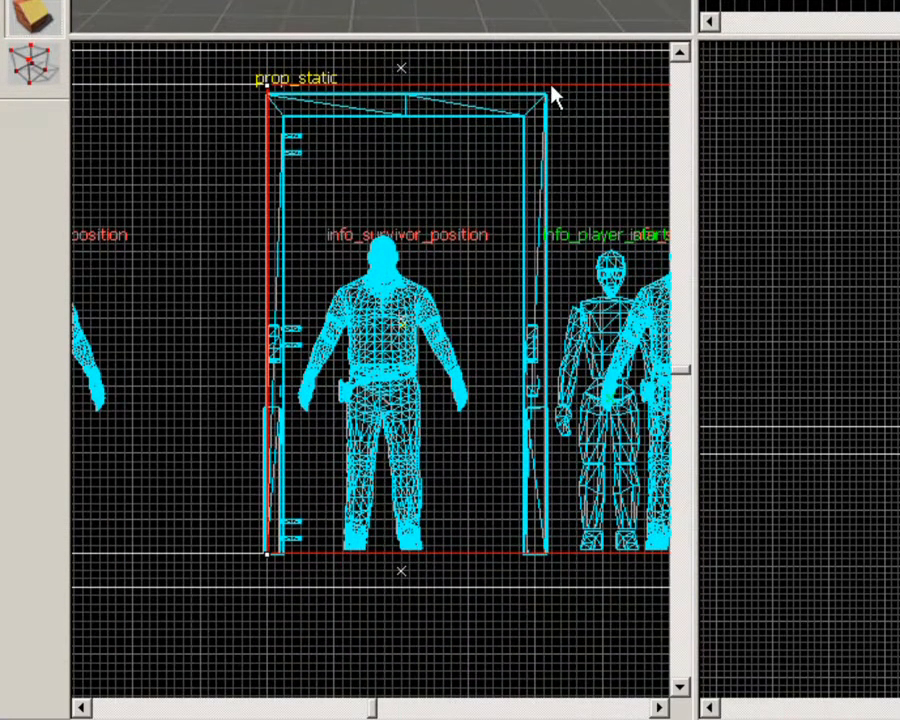
{"action": "left_click_drag", "start_coordinate": [548, 90], "coordinate": [550, 557]}
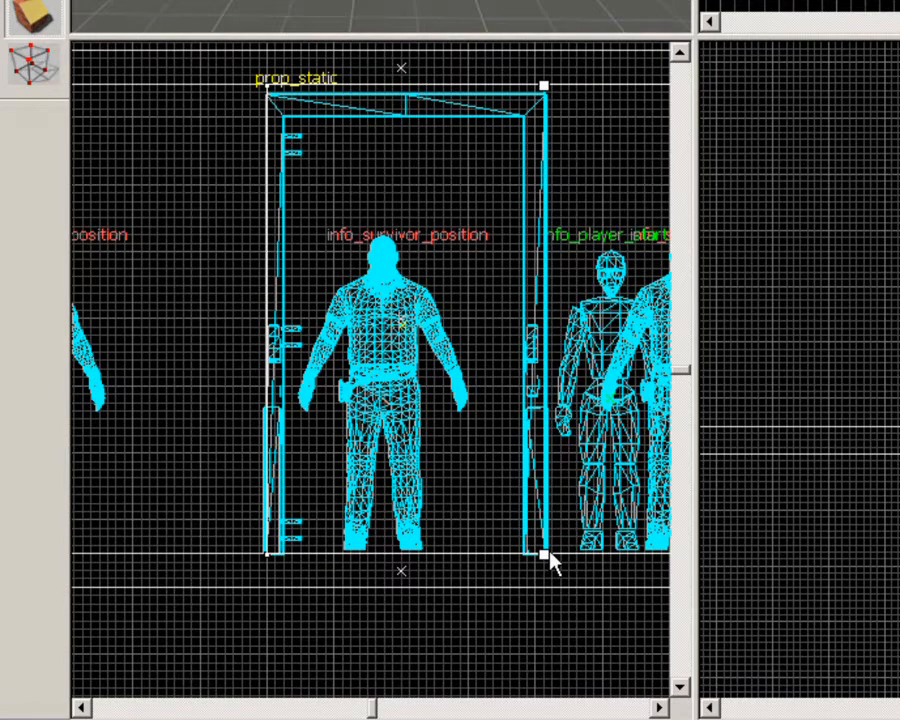
{"action": "key", "text": "Return"}
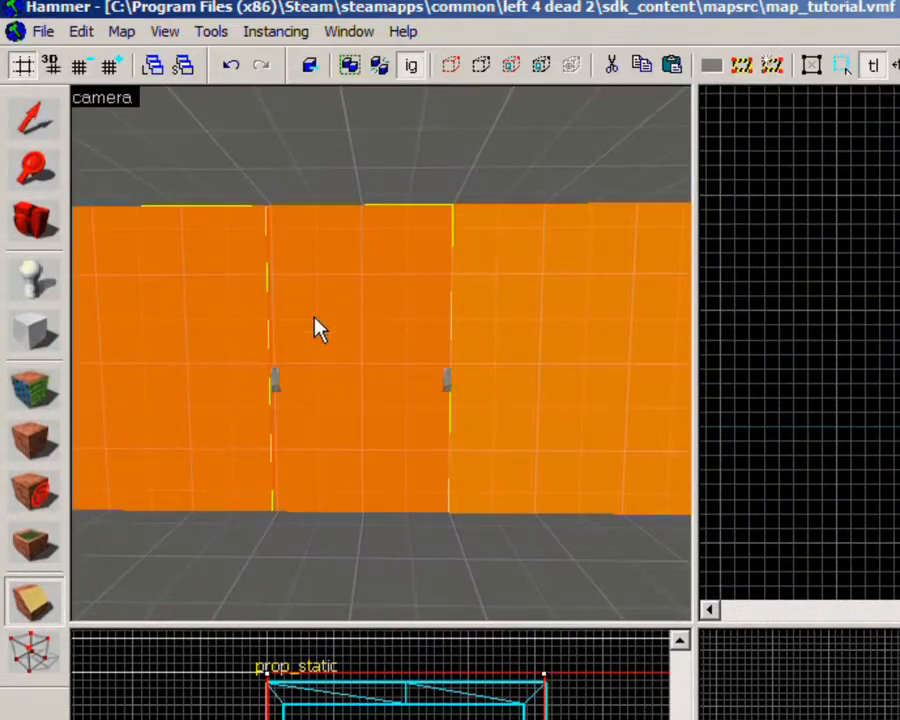
{"action": "left_click", "coordinate": [56, 116]}
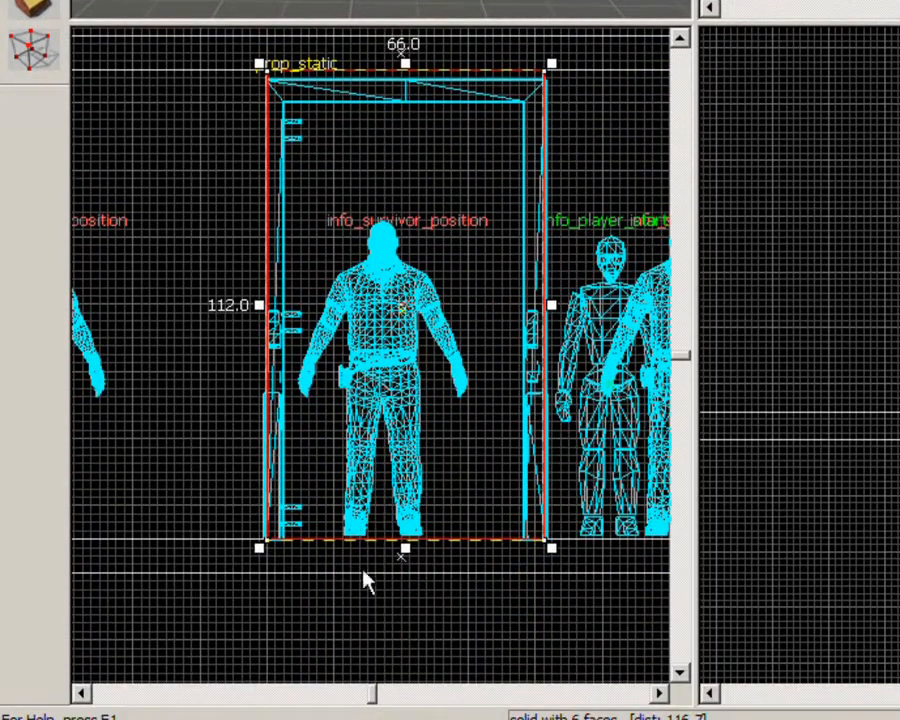
{"action": "mouse_move", "coordinate": [403, 552]}
{"action": "left_mouse_down"}
{"action": "mouse_move", "coordinate": [414, 152]}
{"action": "mouse_move", "coordinate": [430, 84]}
{"action": "mouse_move", "coordinate": [442, 92]}
{"action": "left_mouse_up"}
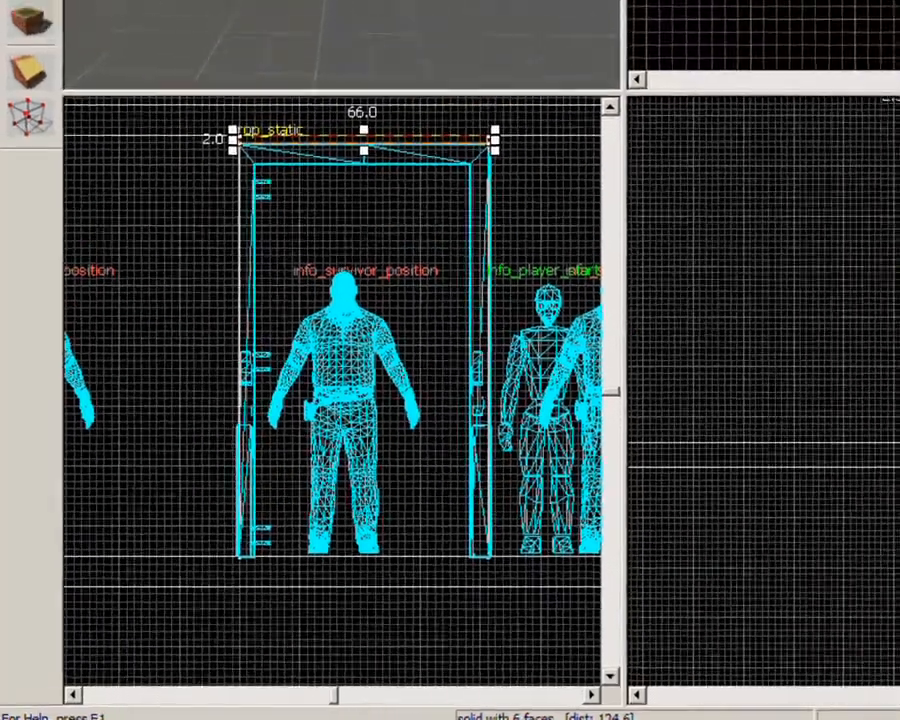
Inspect in the 3D view how the wall piece above the door meets the top of the frame
{"action": "key", "text": "z"}
{"action": "key", "text": "w"}
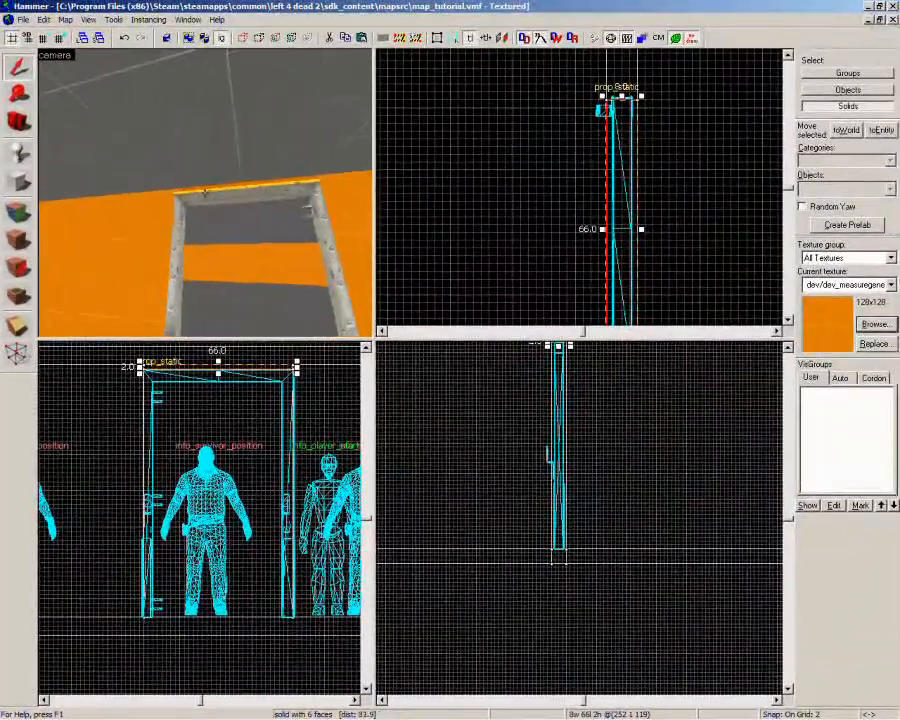
{"action": "key", "text": "w"}
{"action": "key", "text": "a"}
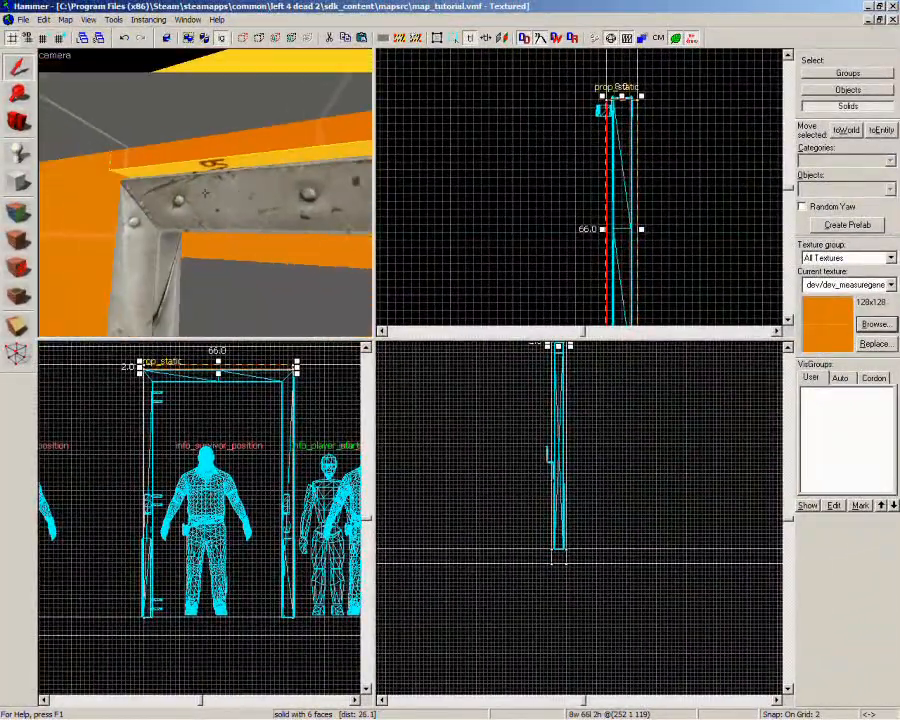
{"action": "key", "text": "w"}
{"action": "key", "text": "d"}
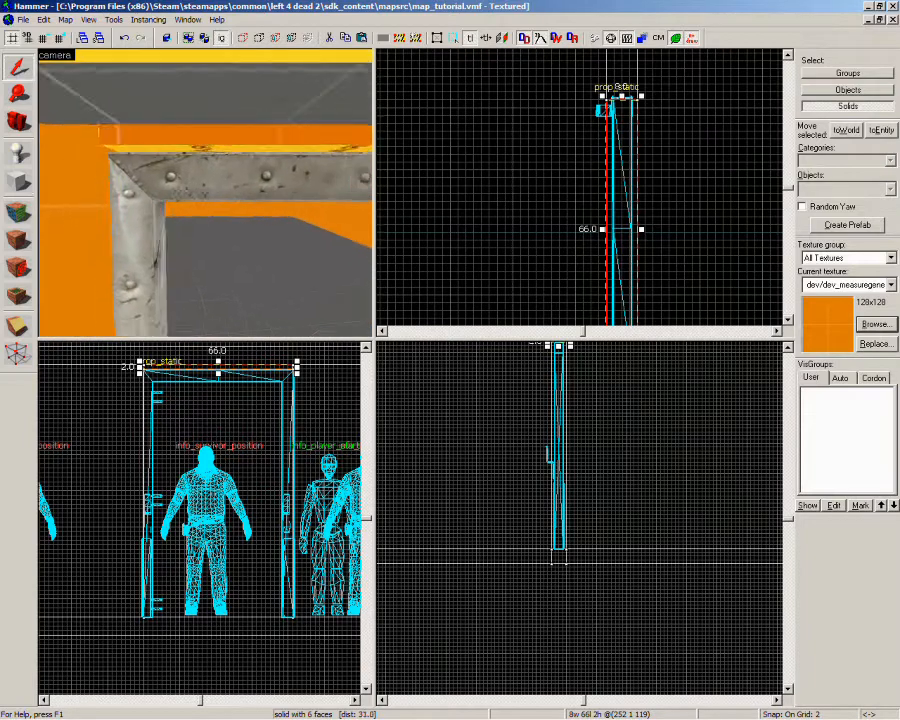
{"action": "key", "text": "w"}
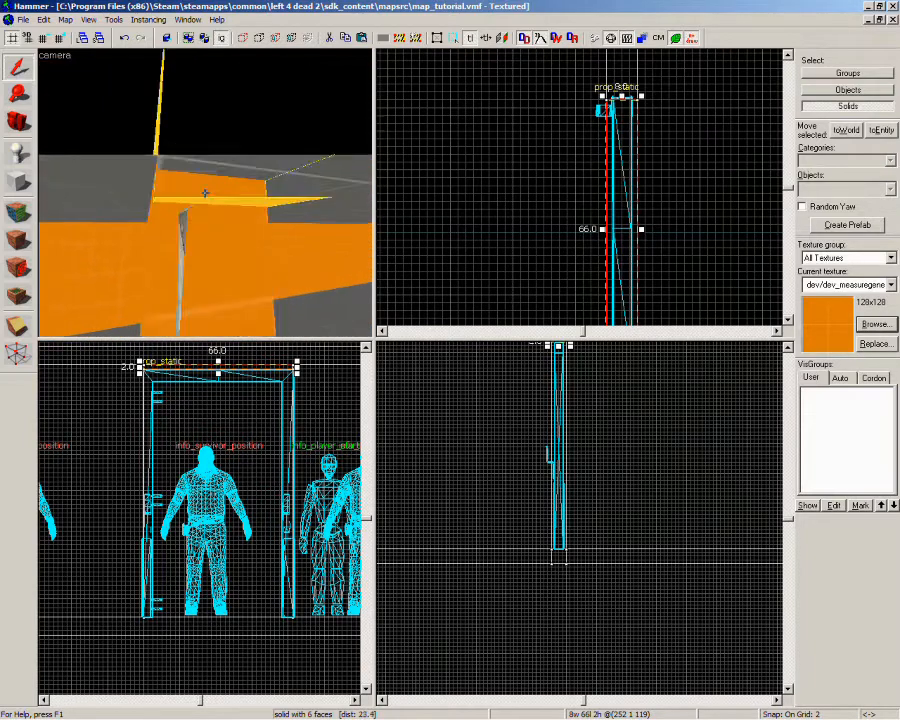
{"action": "key", "text": "w"}
{"action": "key", "text": "s"}
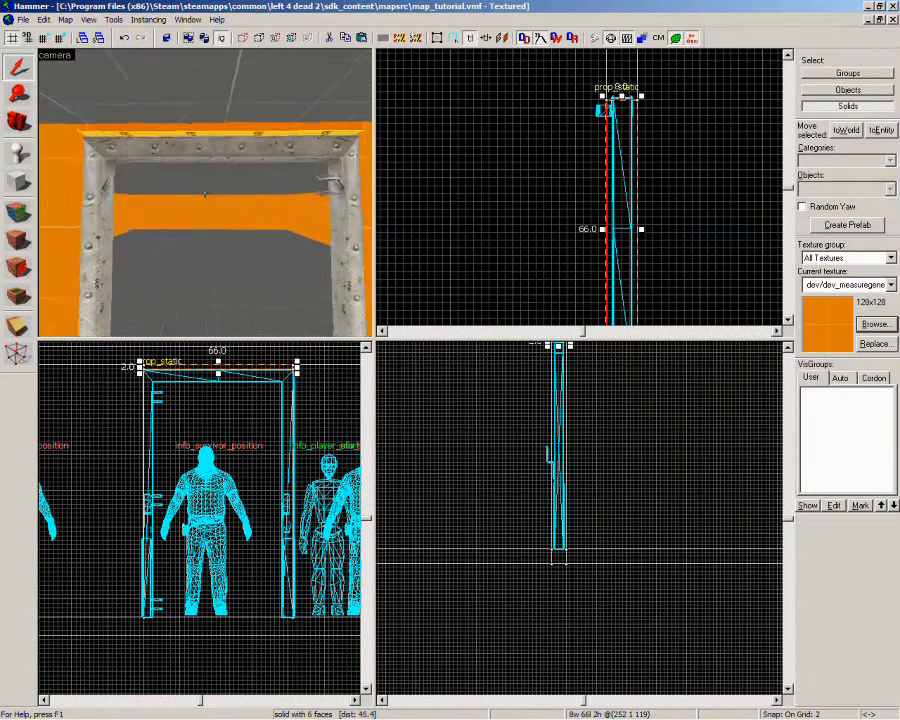
{"action": "key", "text": "z"}
Reduce the grid size to 1 and extend the wall piece above the door downward to a height of 3 units
{"action": "scroll", "coordinate": [251, 421], "scroll_direction": "up", "scroll_amount": 6}
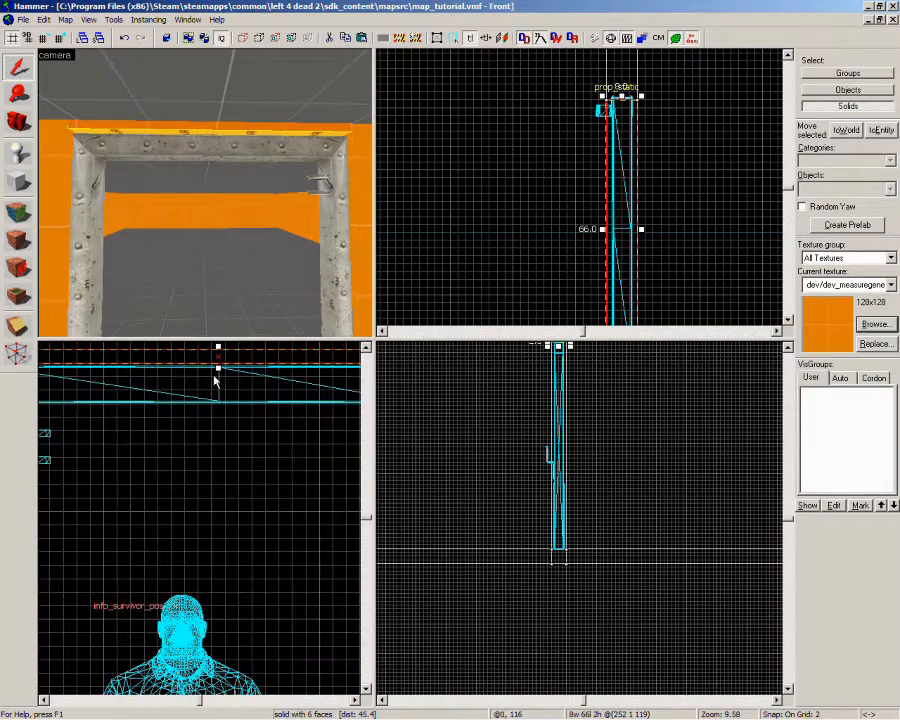
{"action": "key", "text": "Escape"}
{"action": "left_click_drag", "start_coordinate": [216, 374], "coordinate": [217, 378]}
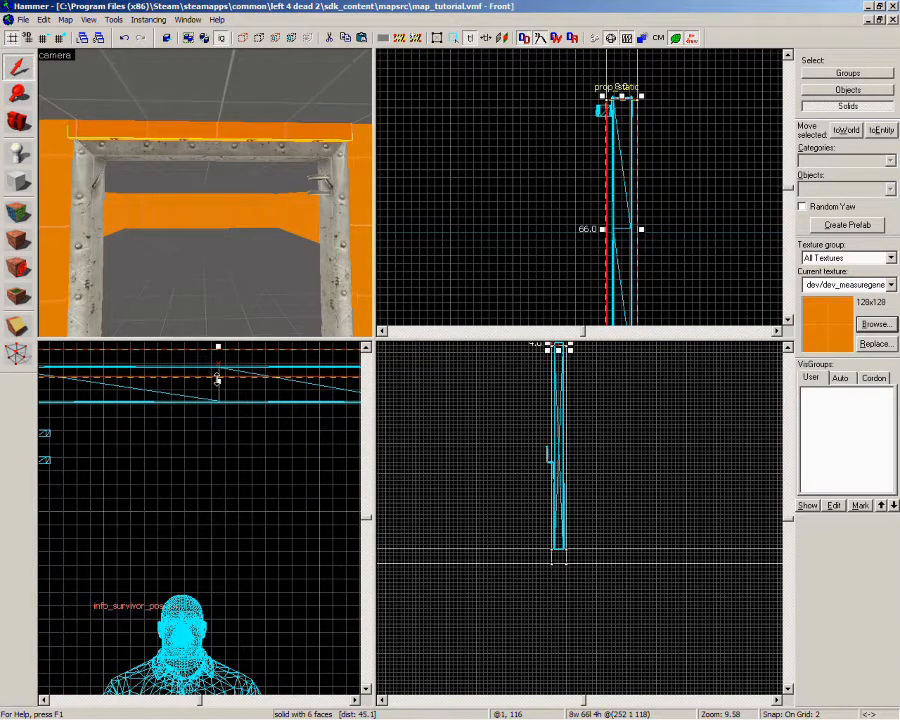
{"action": "left_click", "coordinate": [43, 37]}
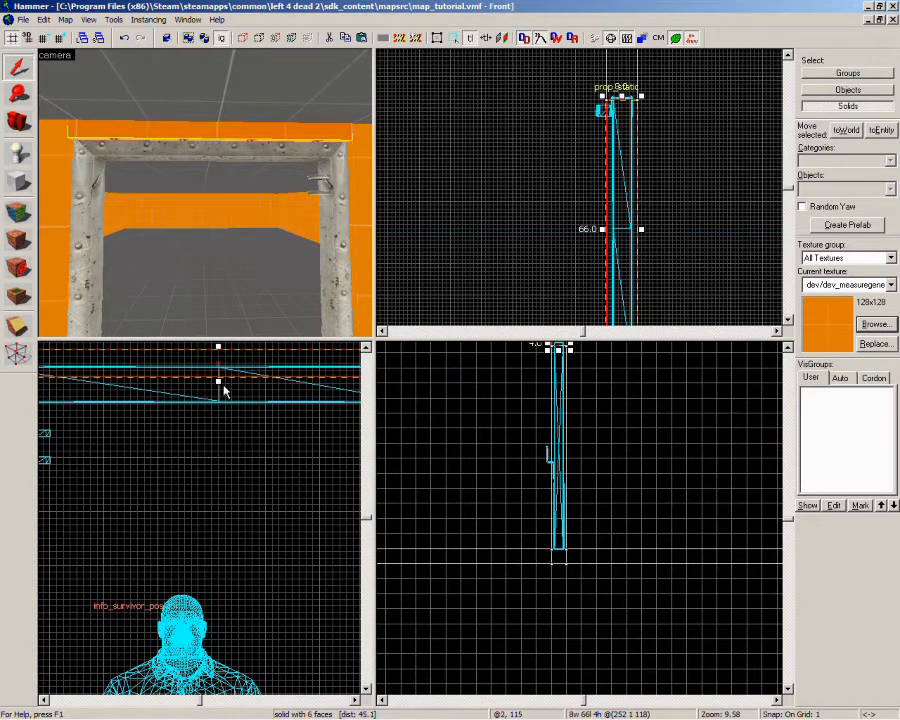
{"action": "left_click_drag", "start_coordinate": [218, 378], "coordinate": [218, 376]}
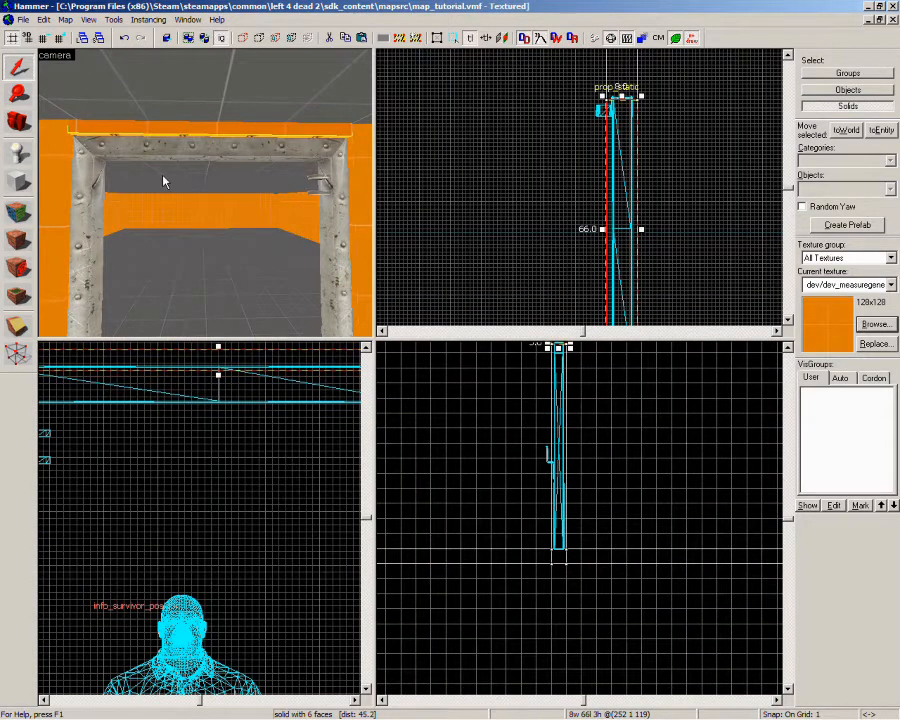
Texture the nodraw underside of the wall piece above the door with dev/dev_measuregeneric01 and close the face editor
{"action": "key", "text": "a"}
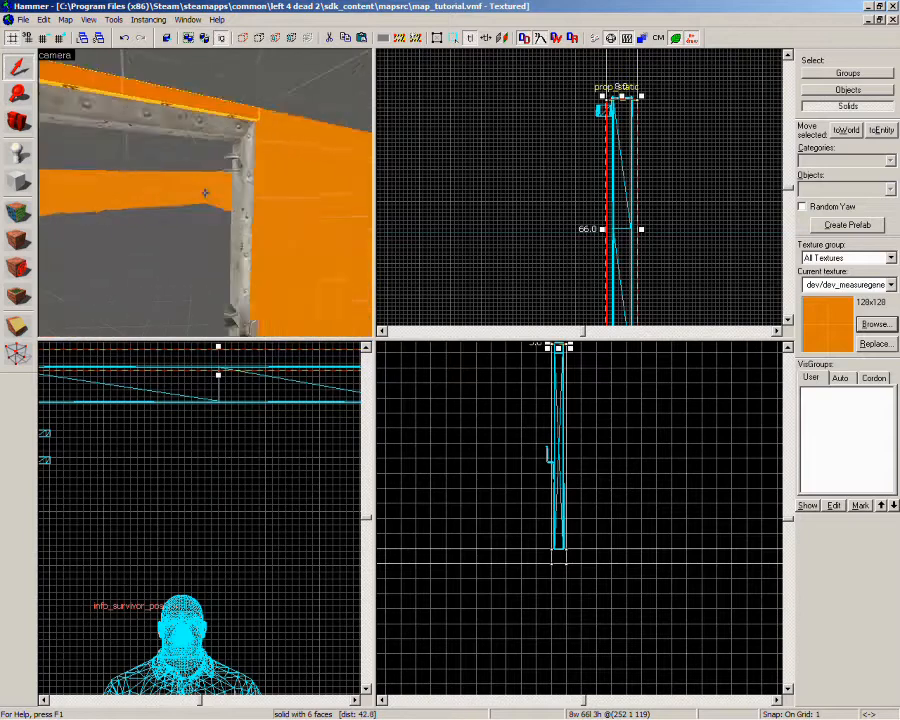
{"action": "key", "text": "d"}
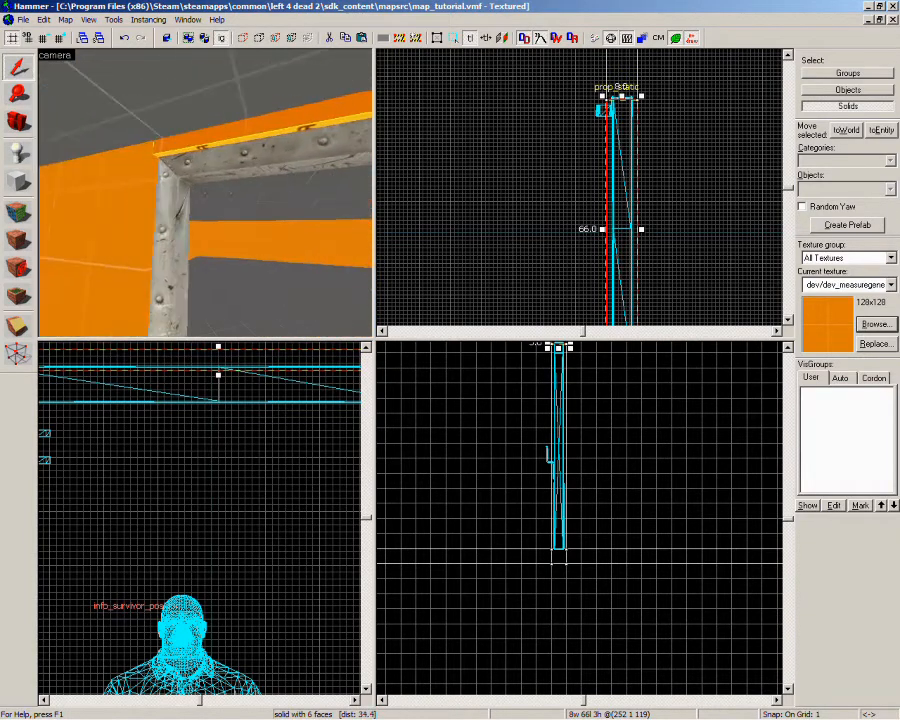
{"action": "left_click", "coordinate": [18, 212]}
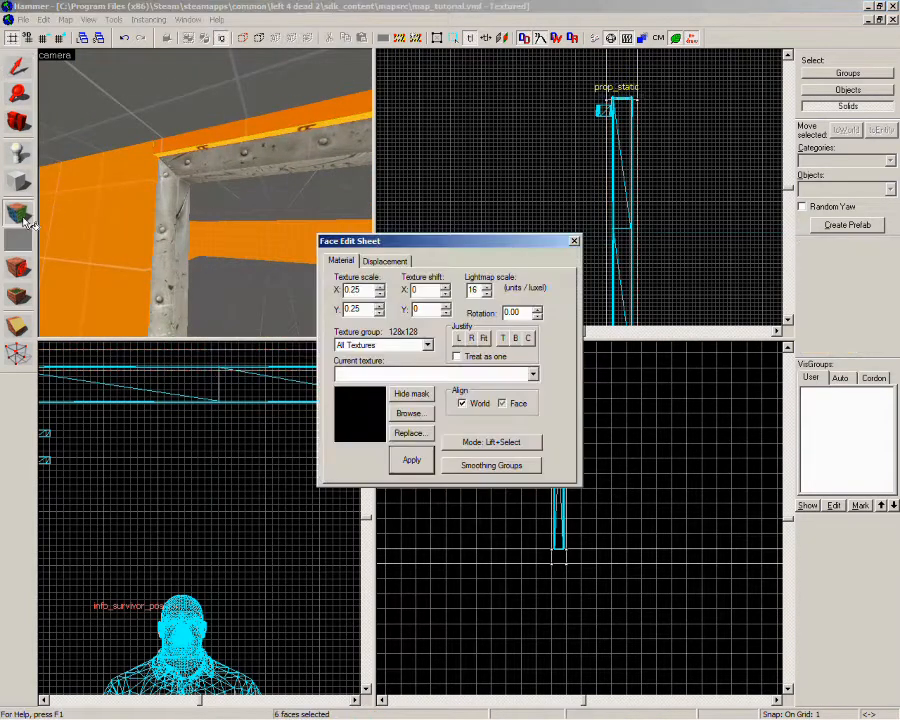
{"action": "left_click", "coordinate": [230, 146]}
{"action": "left_click", "coordinate": [537, 373]}
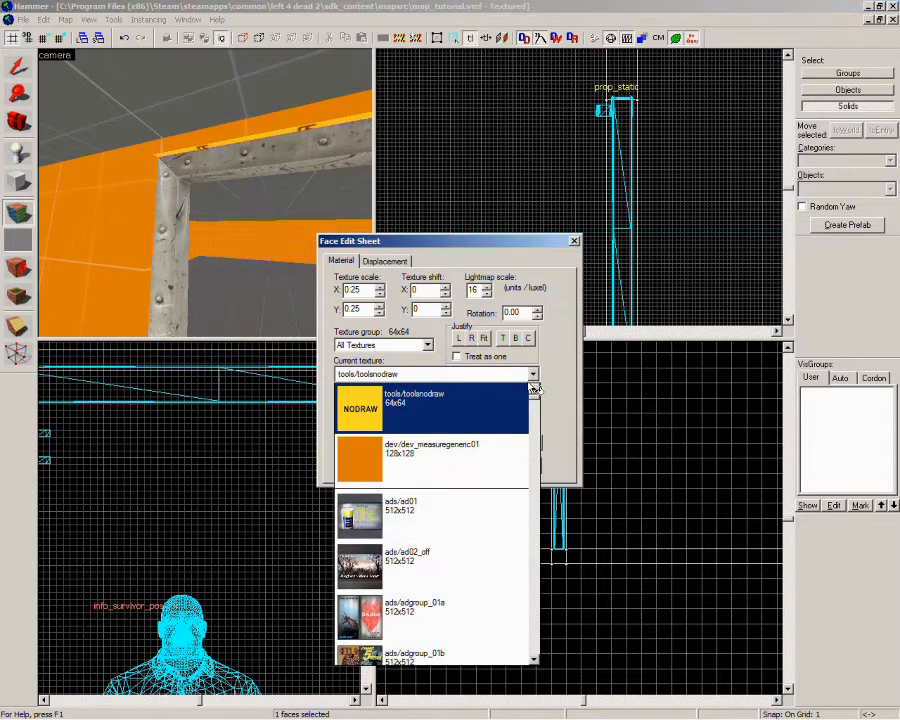
{"action": "left_click", "coordinate": [464, 466]}
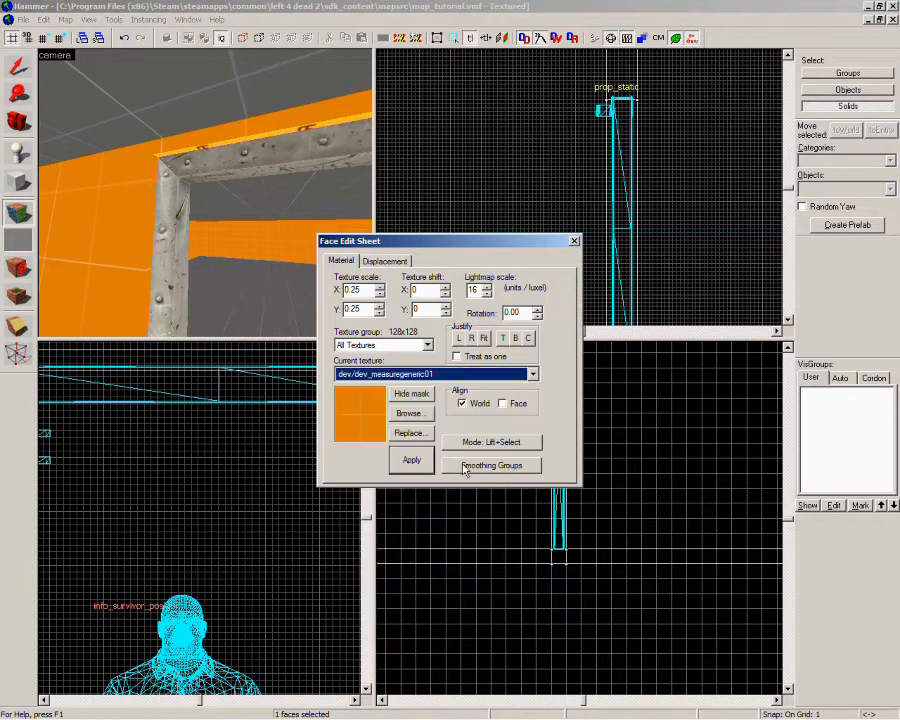
{"action": "left_click", "coordinate": [577, 243]}
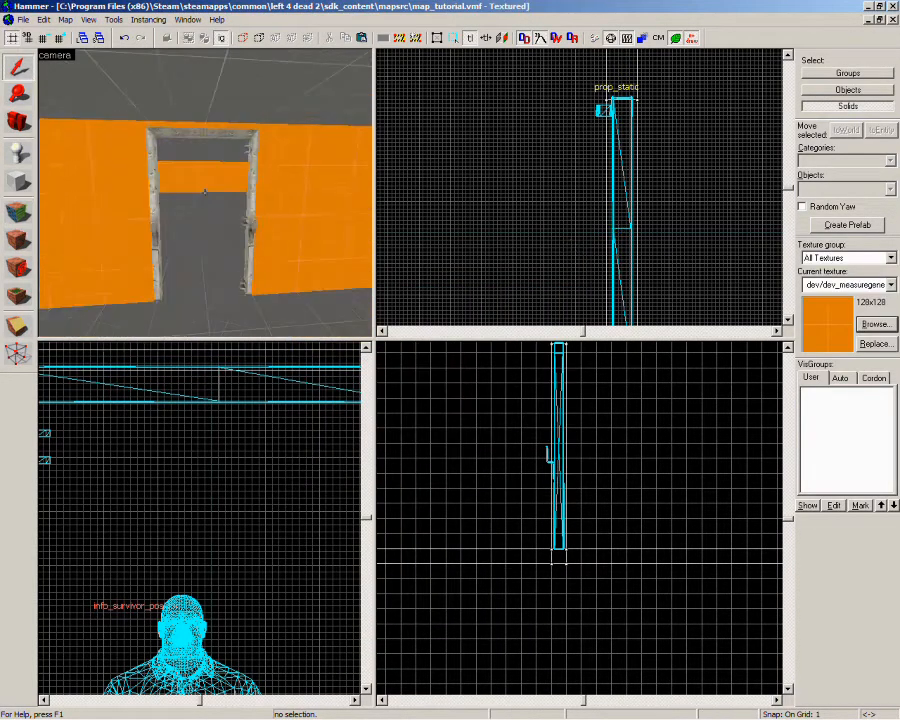
Select the checkpoint door frame prop, set the grid size to 2, and clone the frame in place
{"action": "key", "text": "d"}
{"action": "key", "text": "a"}
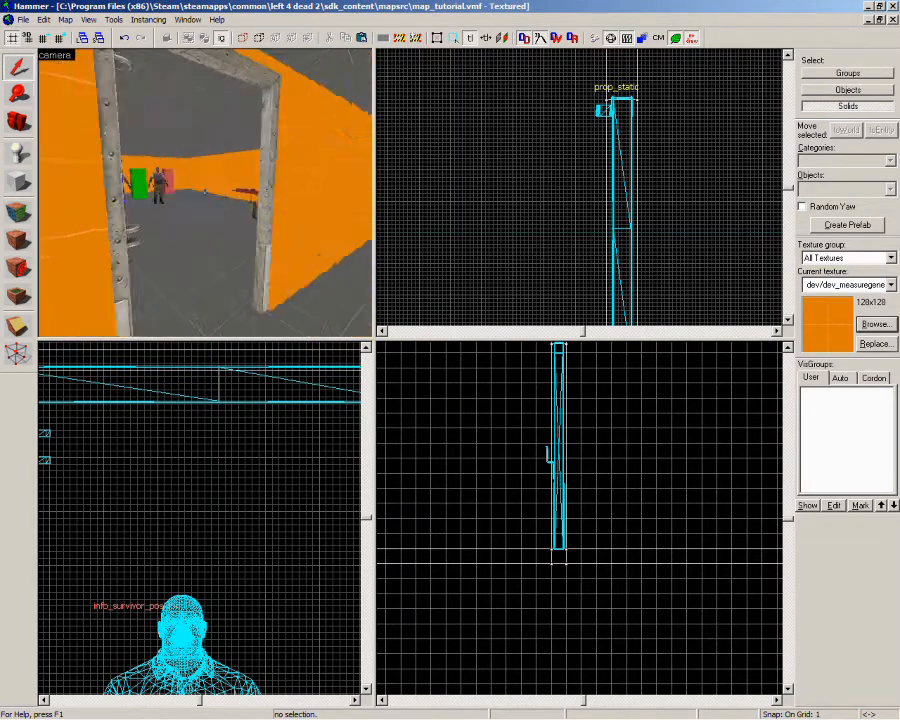
{"action": "key", "text": "w"}
{"action": "key", "text": "s"}
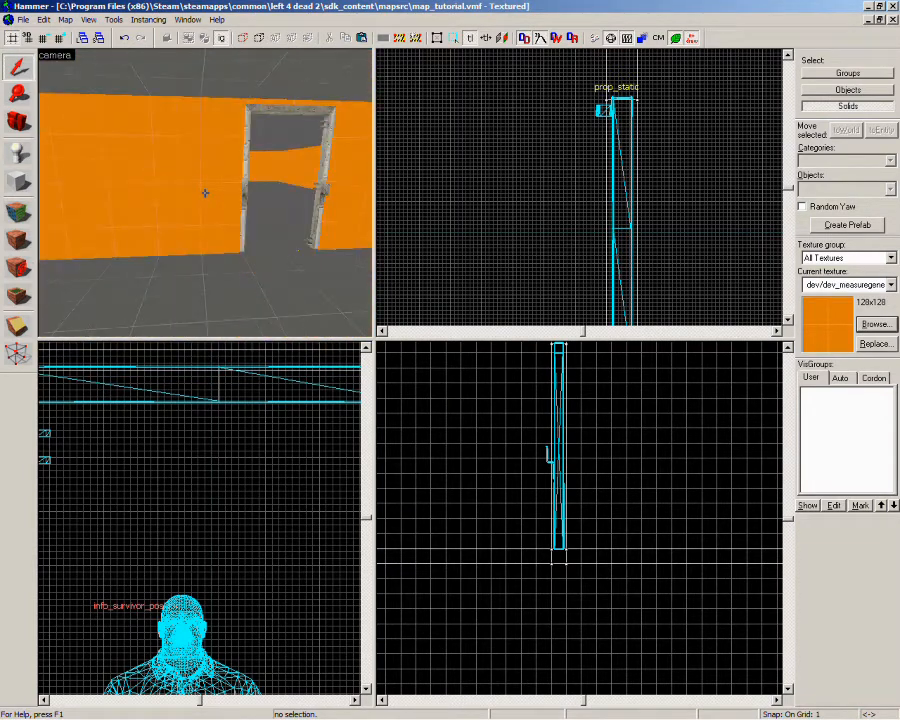
{"action": "key", "text": "w"}
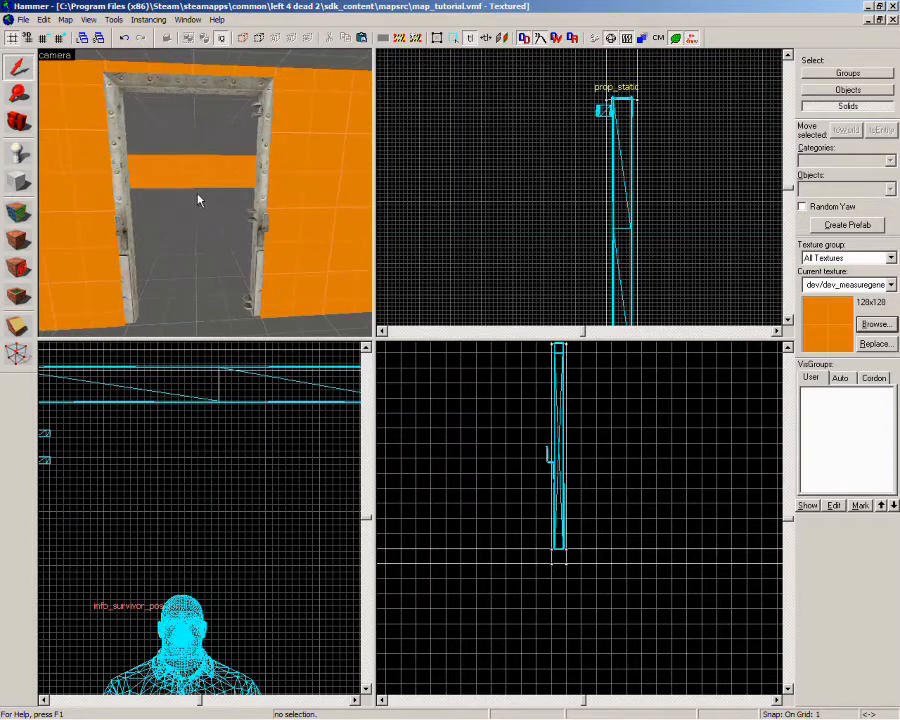
{"action": "left_click", "coordinate": [264, 179]}
{"action": "key", "text": "ctrl+e"}
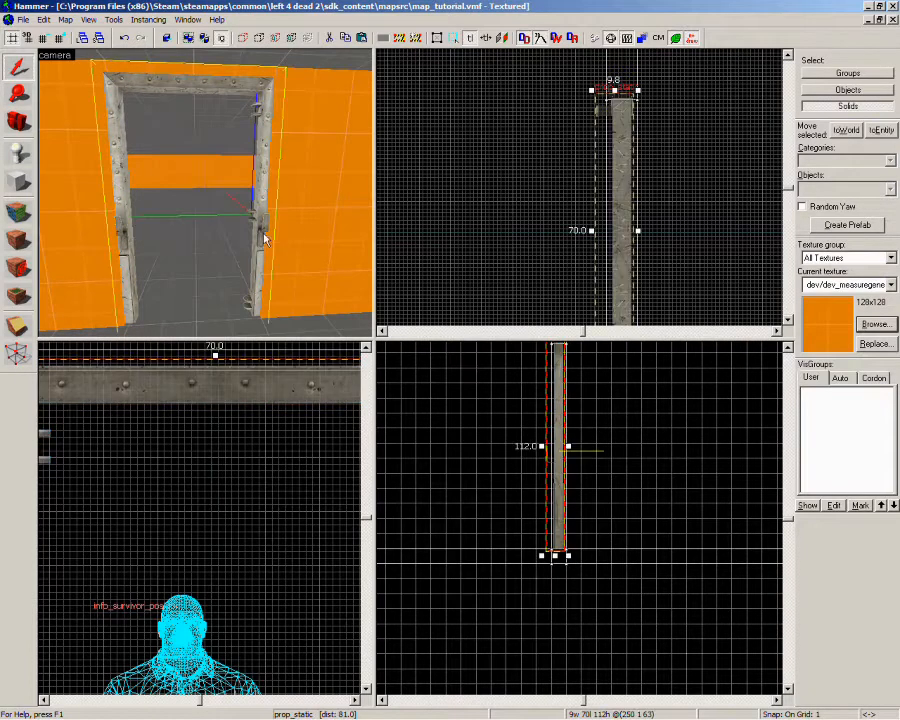
{"action": "scroll", "coordinate": [629, 306], "scroll_direction": "up", "scroll_amount": 1}
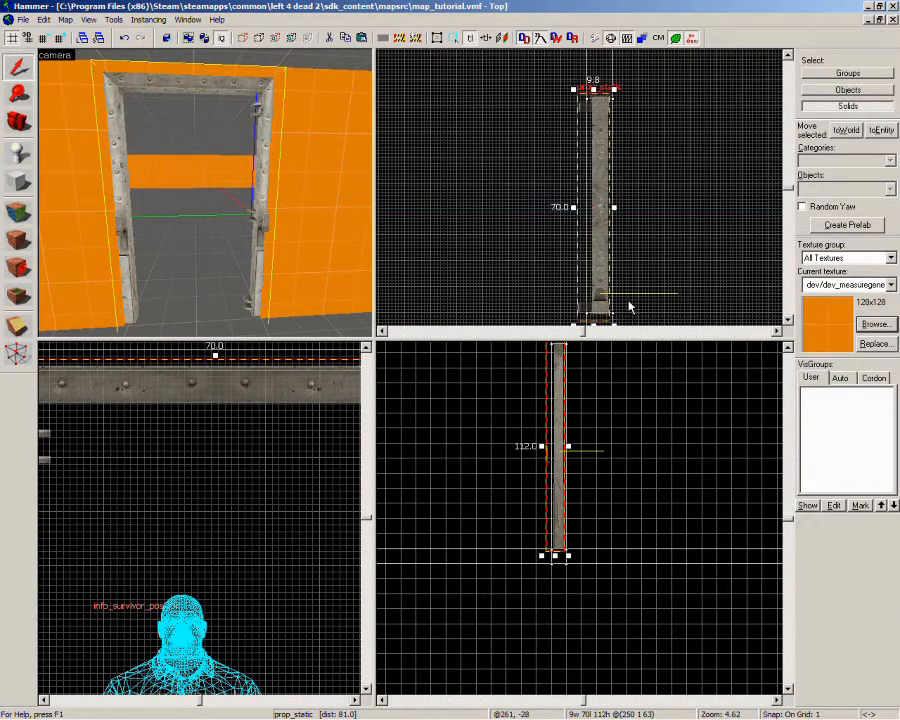
{"action": "left_click", "coordinate": [62, 38]}
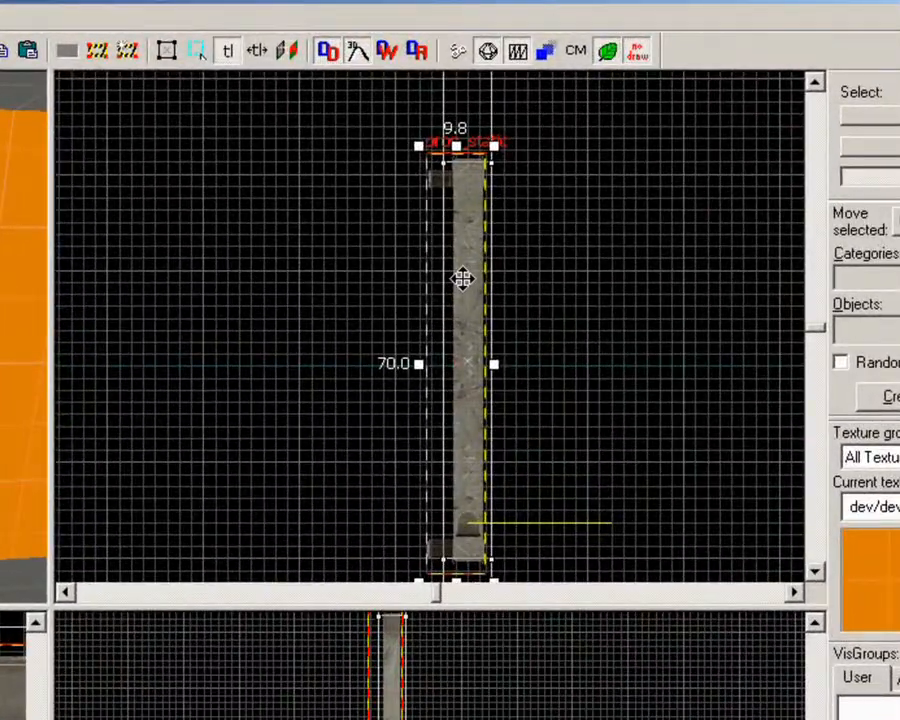
{"action": "left_click_drag", "start_coordinate": [462, 278], "coordinate": [465, 279]}
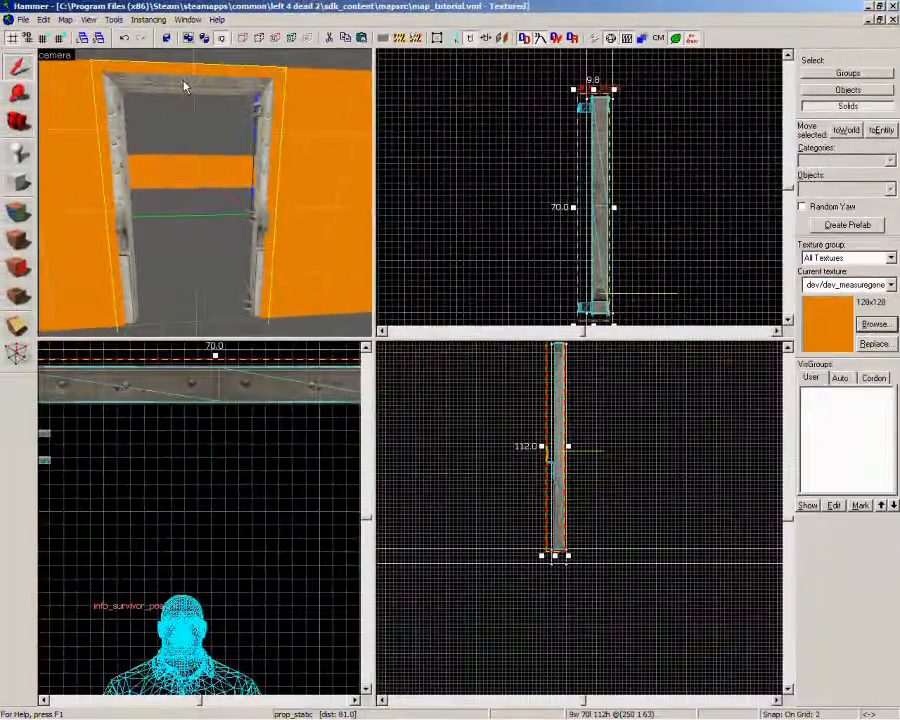
Change the class of the cloned door frame from prop_static to prop_door_rotating_checkpoint and apply it
{"action": "double_click", "coordinate": [185, 86]}
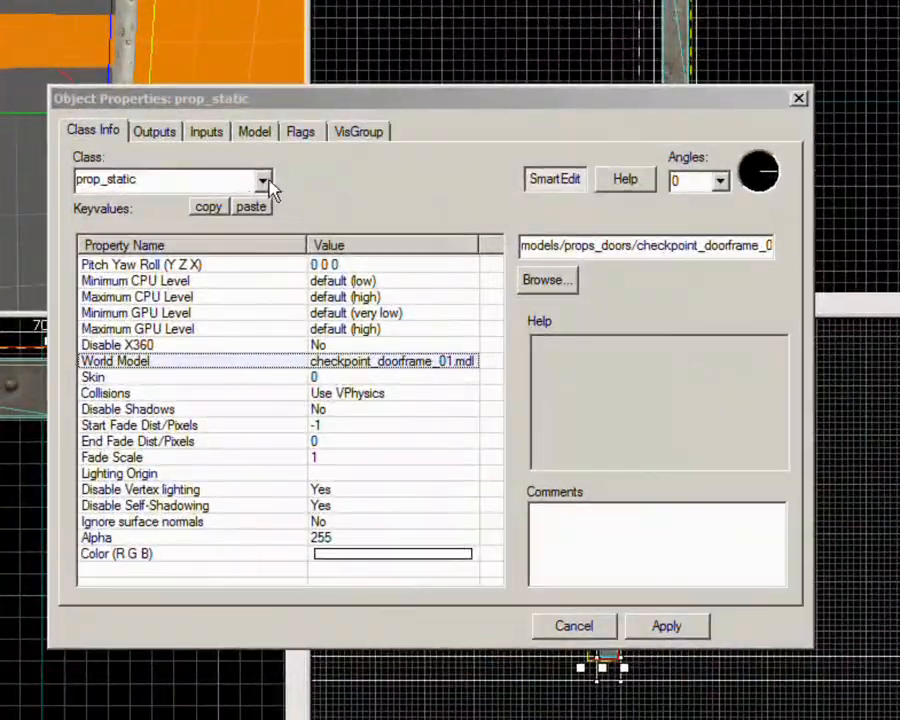
{"action": "left_click", "coordinate": [263, 181]}
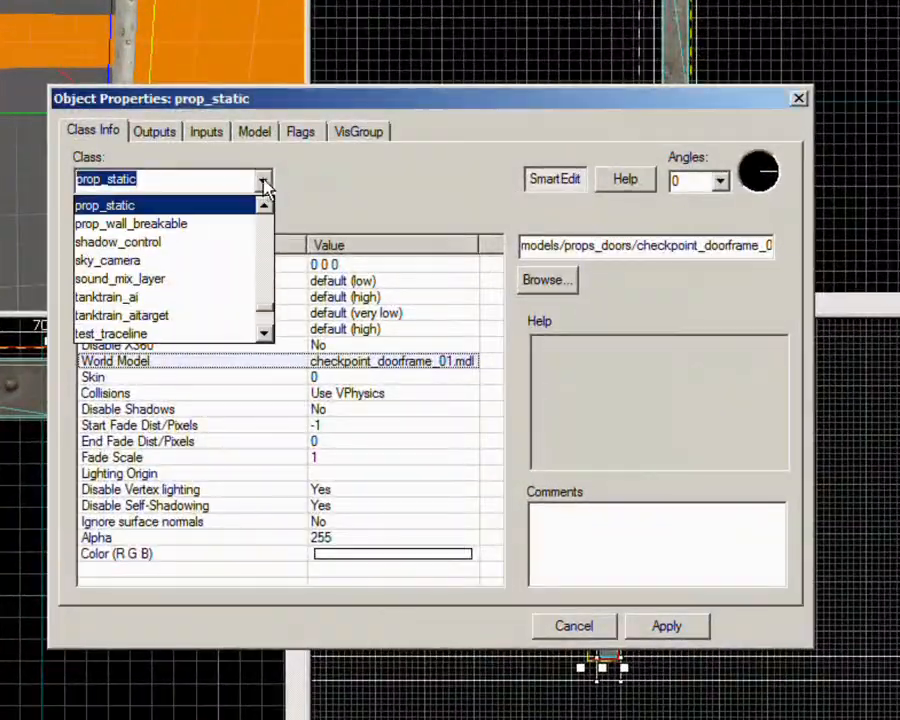
{"action": "scroll", "coordinate": [193, 275], "scroll_direction": "down", "scroll_amount": 4}
{"action": "scroll", "coordinate": [193, 275], "scroll_direction": "up", "scroll_amount": 10}
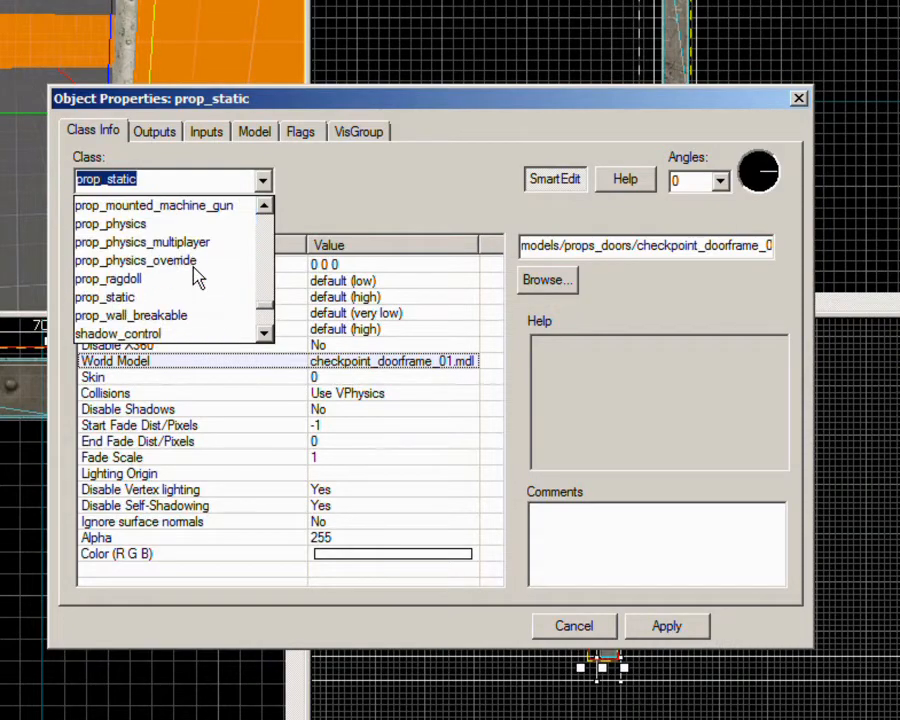
{"action": "scroll", "coordinate": [193, 278], "scroll_direction": "up", "scroll_amount": 2}
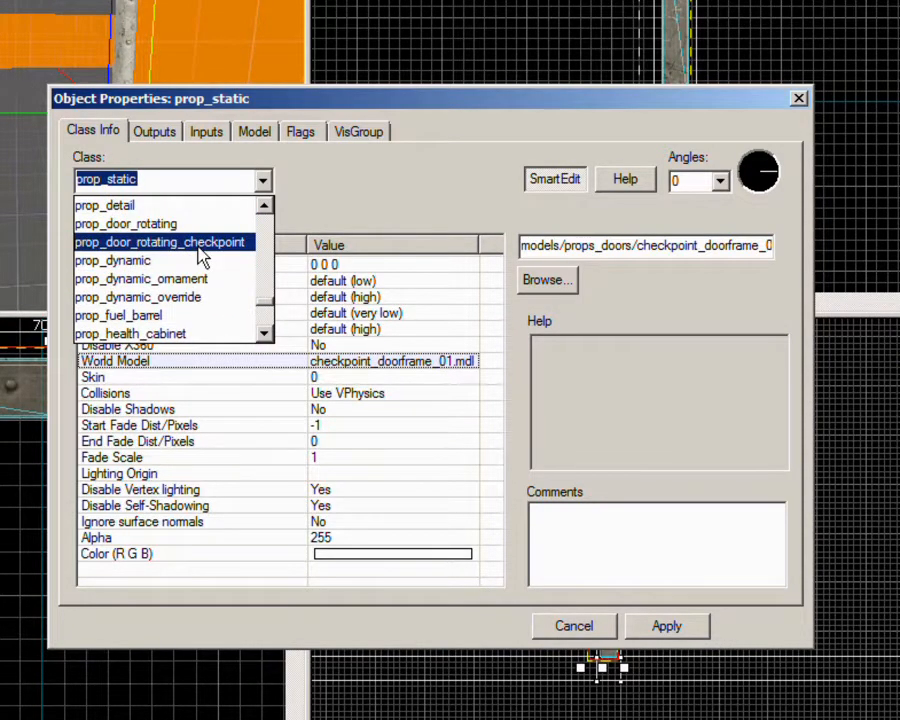
{"action": "left_click", "coordinate": [199, 246]}
{"action": "left_click", "coordinate": [694, 631]}
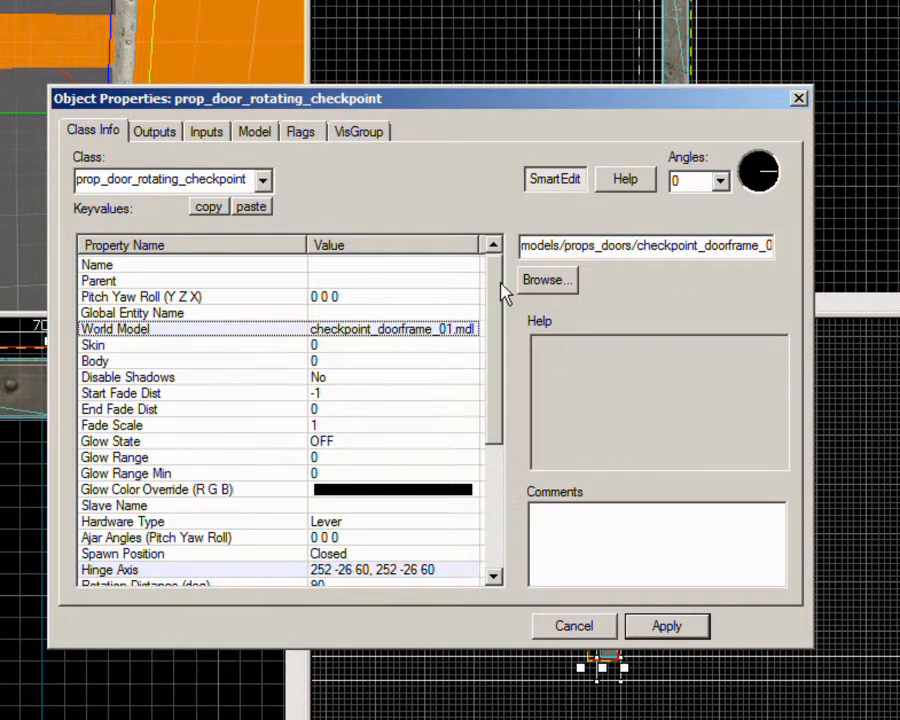
Set the checkpoint door's World Model to props_doors/checkpoint_door_01.mdl, apply it, and close the object properties
{"action": "left_click_drag", "start_coordinate": [501, 284], "coordinate": [500, 221]}
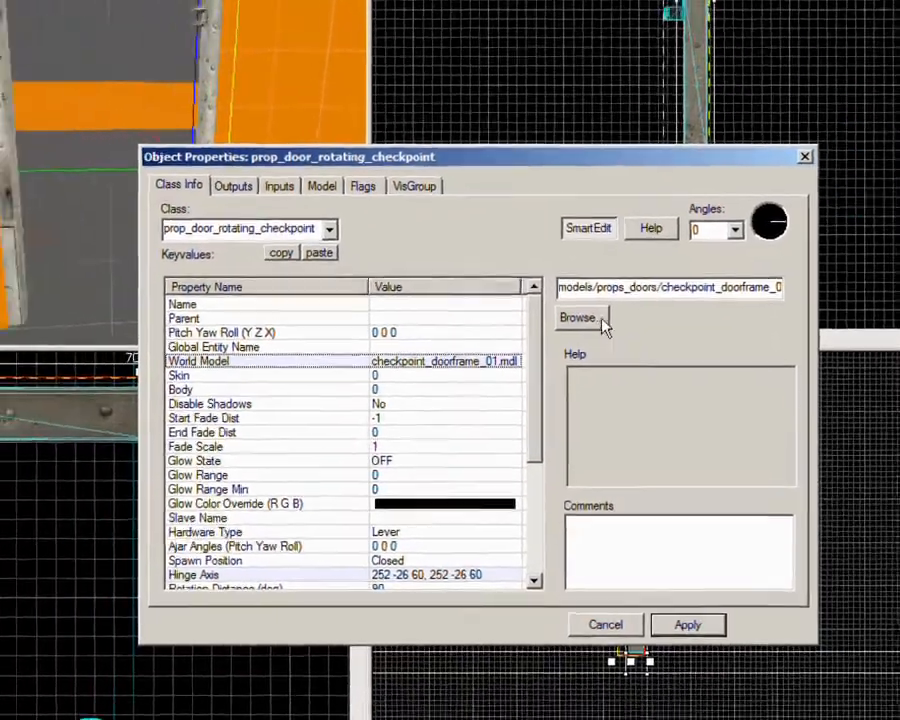
{"action": "left_click", "coordinate": [550, 280]}
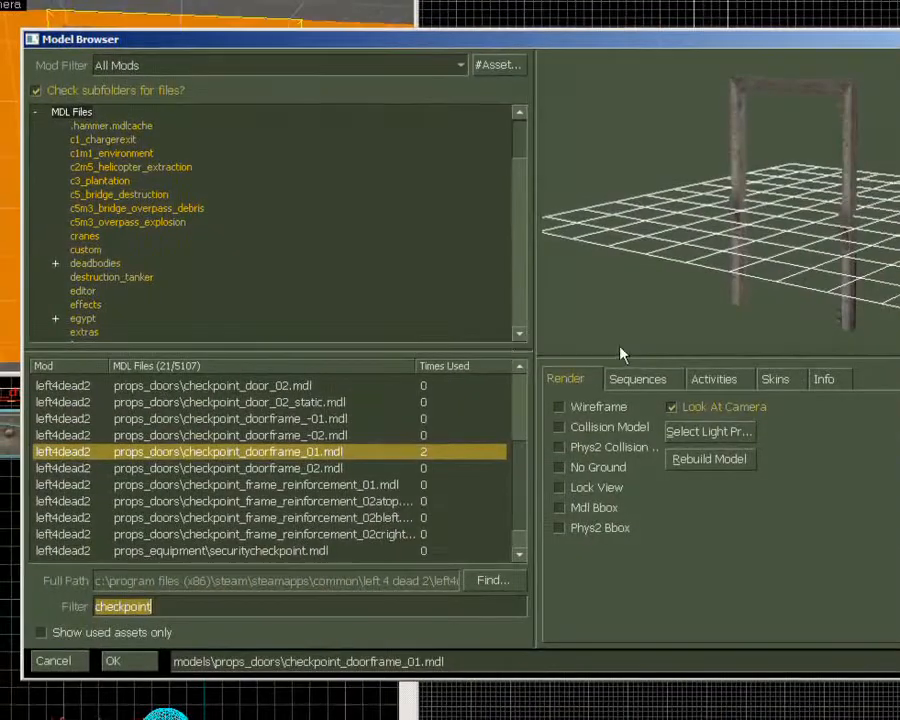
{"action": "left_click", "coordinate": [250, 390]}
{"action": "scroll", "coordinate": [258, 414], "scroll_direction": "up", "scroll_amount": 1}
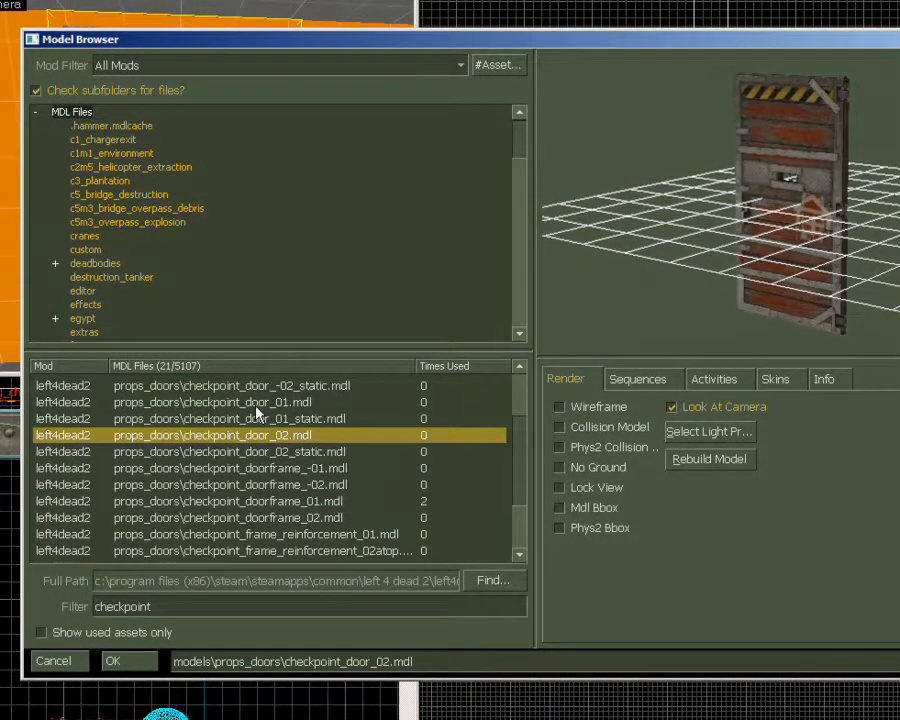
{"action": "left_click", "coordinate": [256, 403]}
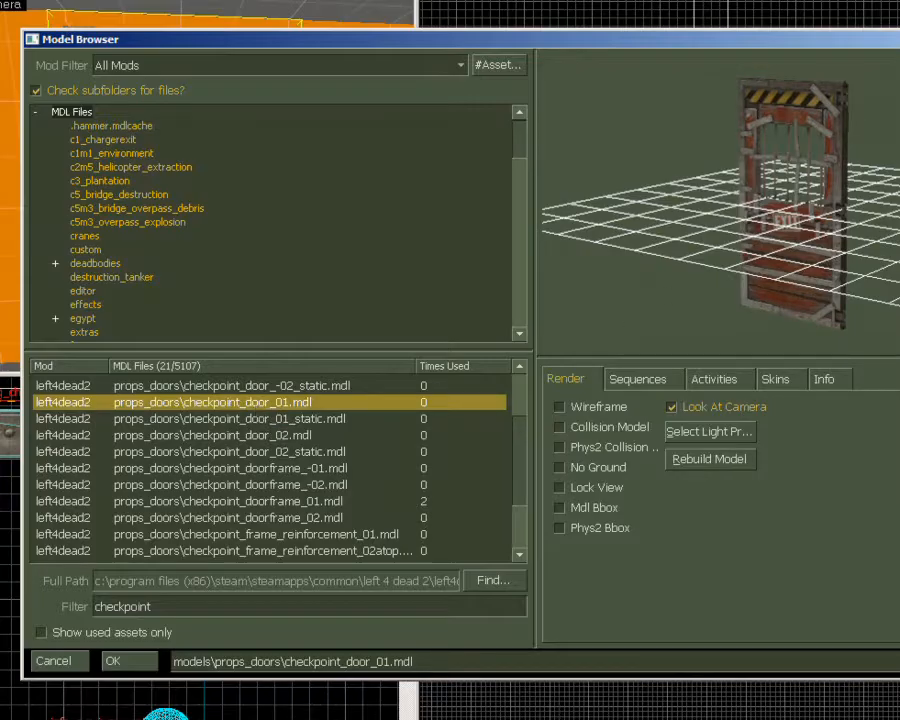
{"action": "mouse_move", "coordinate": [780, 210]}
{"action": "left_mouse_down"}
{"action": "mouse_move", "coordinate": [860, 210]}
{"action": "mouse_move", "coordinate": [785, 208]}
{"action": "left_mouse_up"}
{"action": "left_click", "coordinate": [108, 668]}
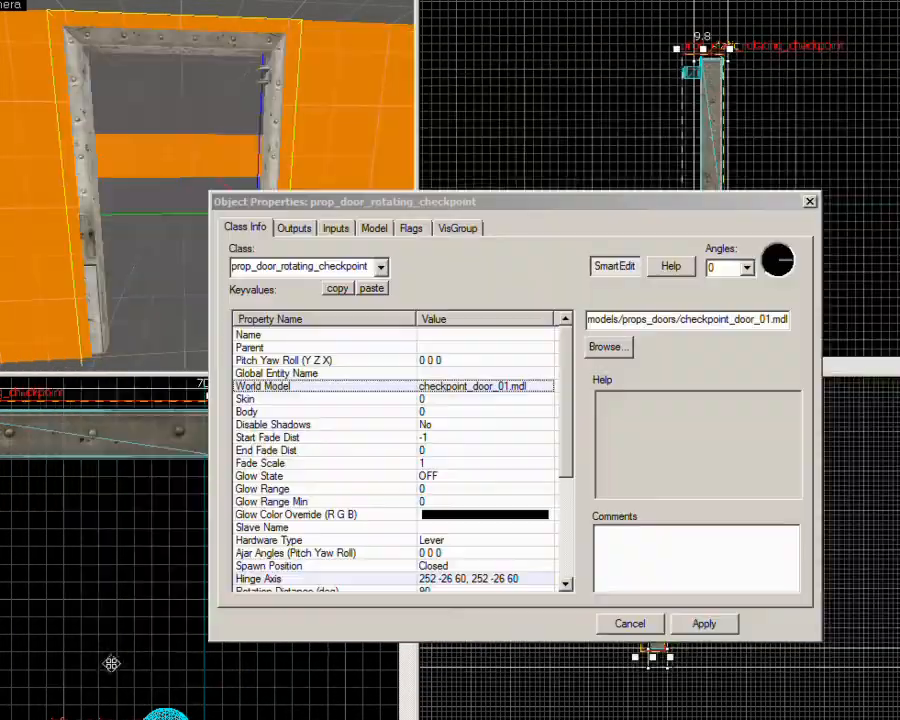
{"action": "left_click", "coordinate": [722, 626]}
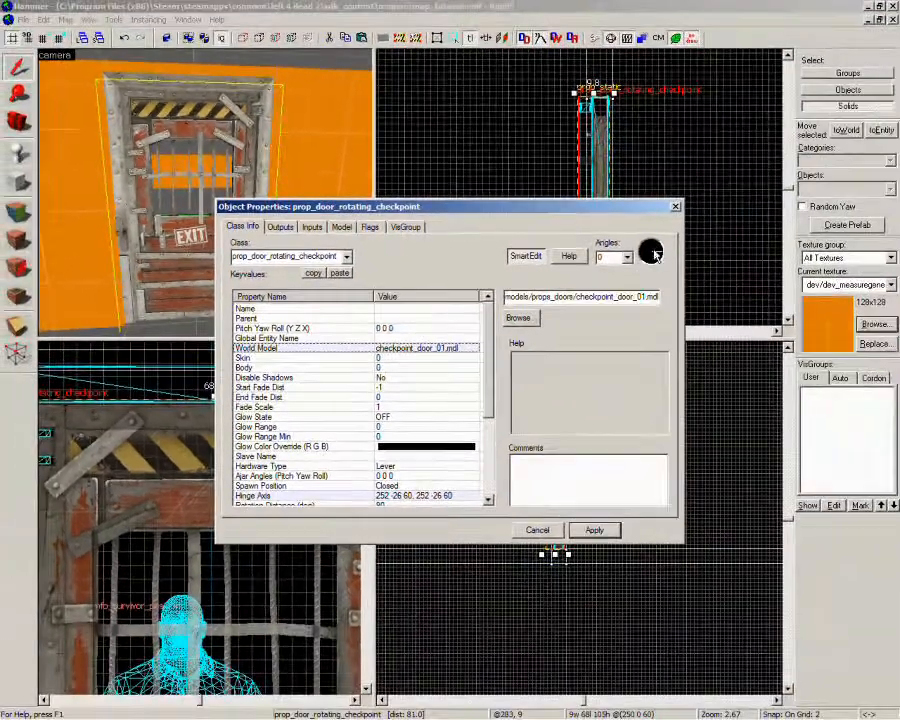
{"action": "left_click", "coordinate": [734, 204]}
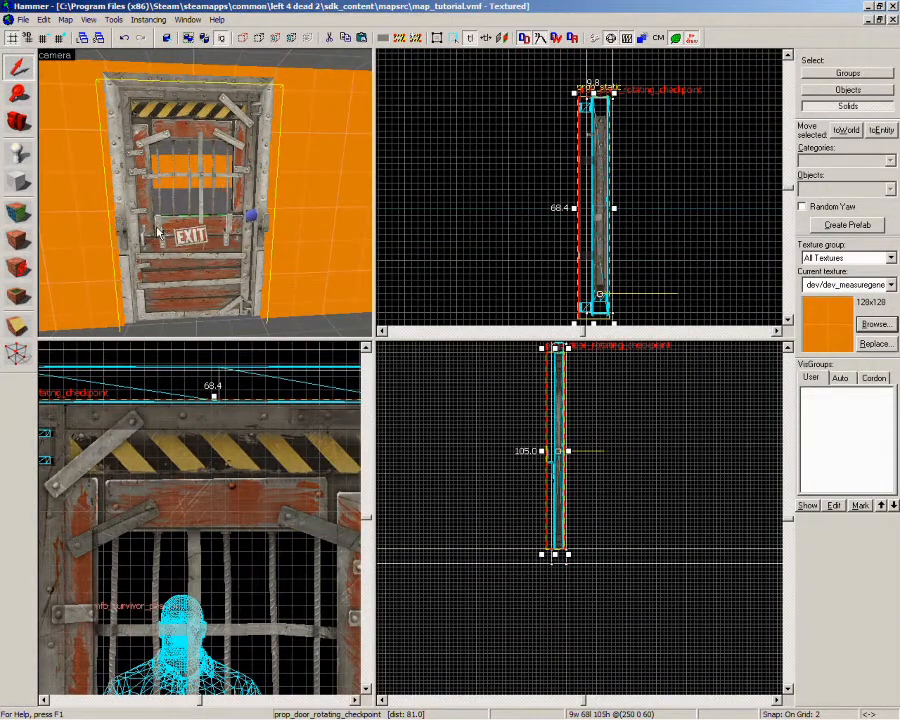
Inspect from several angles in the 3D view how the exit door sits in its frame
{"action": "key", "text": "z"}
{"action": "key", "text": "w"}
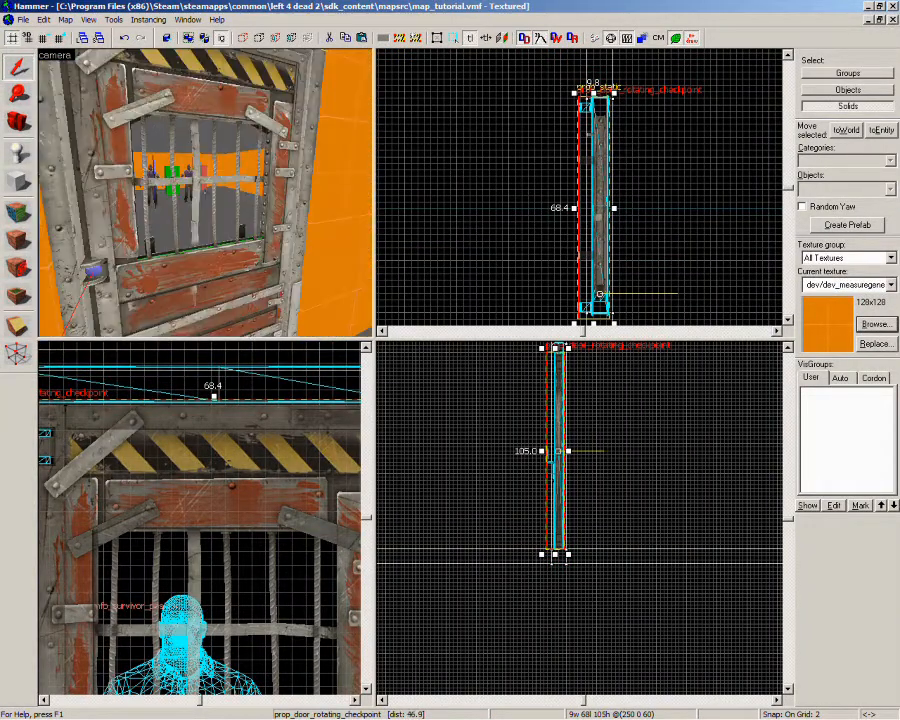
{"action": "key", "text": "w"}
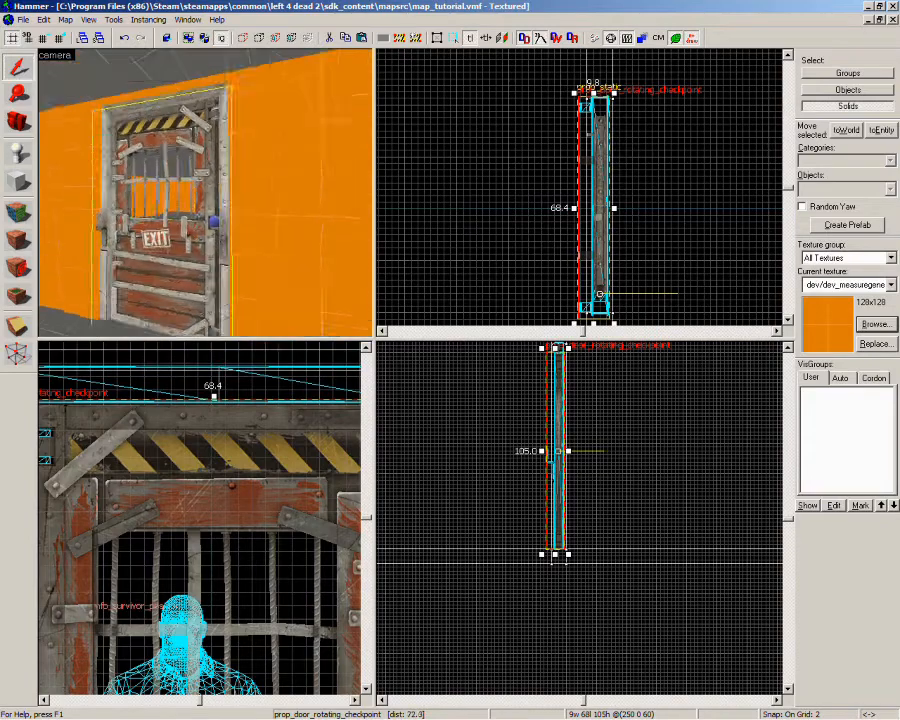
{"action": "key", "text": "w"}
{"action": "key", "text": "s"}
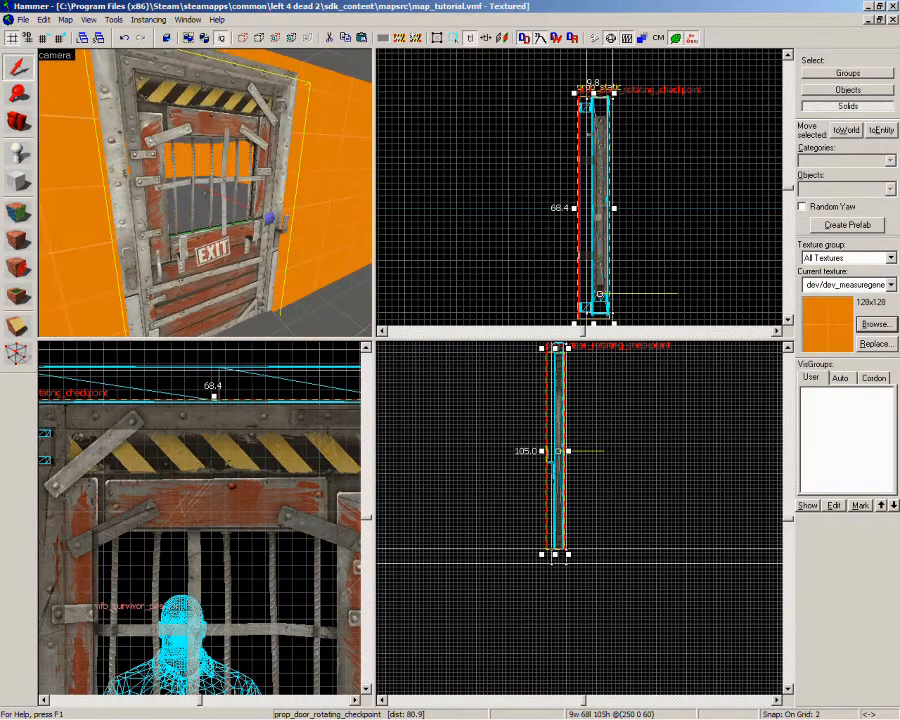
{"action": "key", "text": "s"}
{"action": "key", "text": "z"}
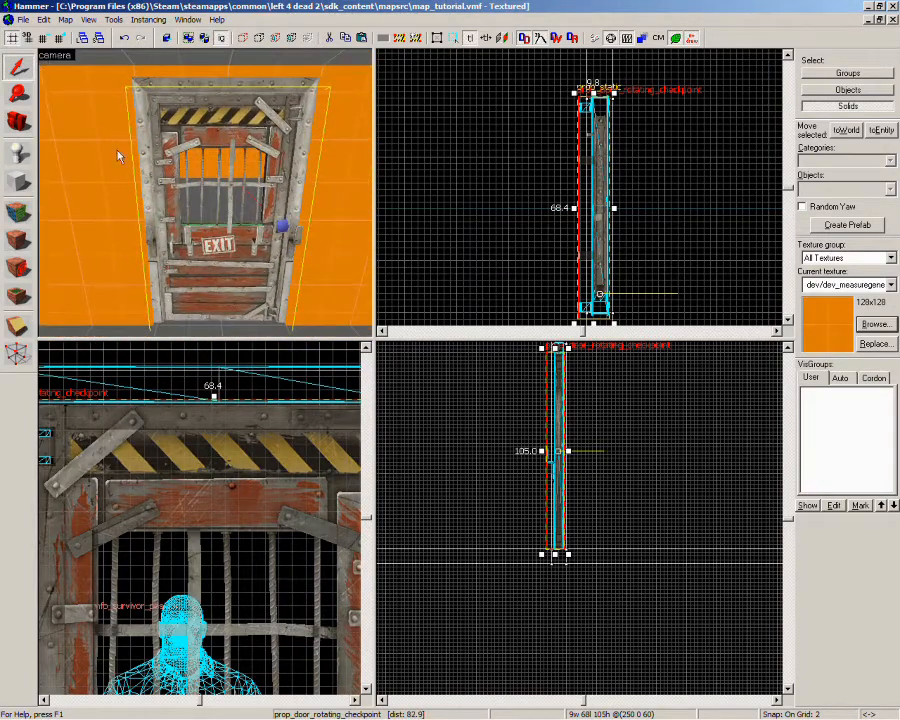
Review the checkpoint door's flags and Spawn Position options, picking Closed as the spawn position
{"action": "key", "text": "alt+Return"}
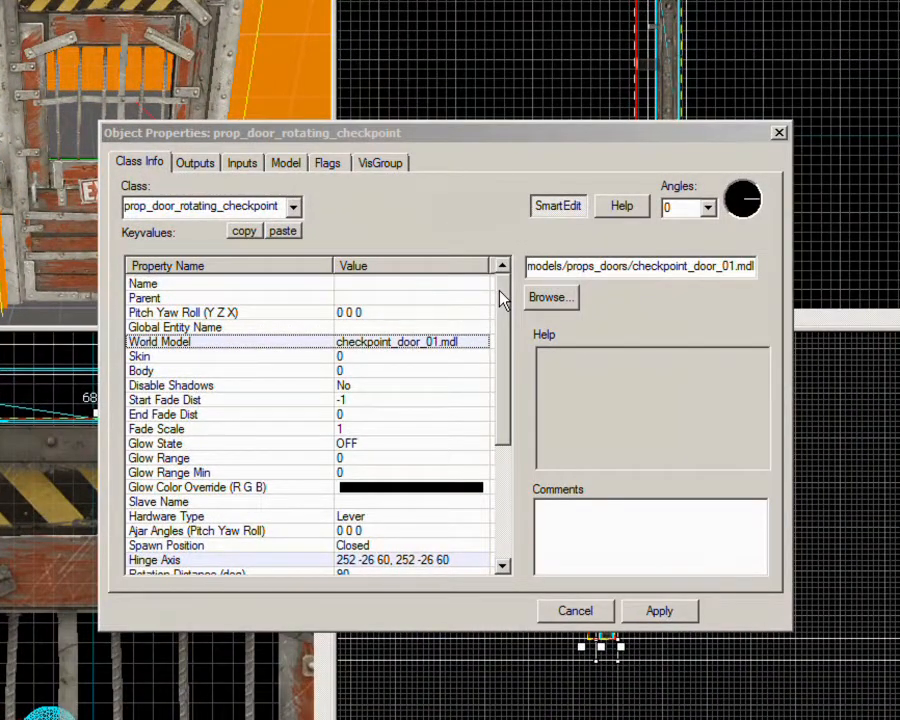
{"action": "left_click", "coordinate": [322, 166]}
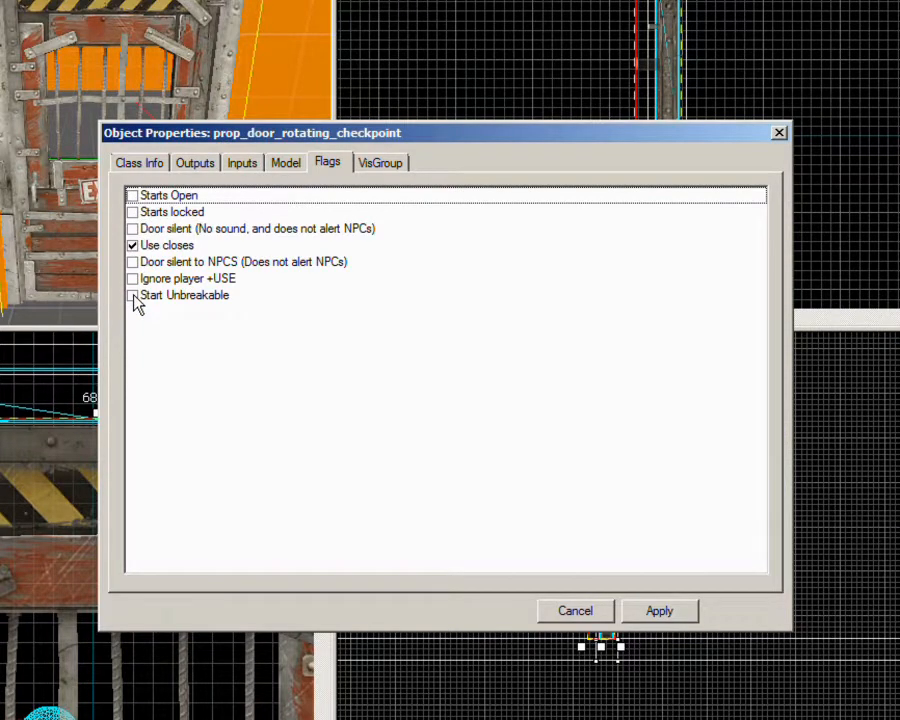
{"action": "left_click", "coordinate": [155, 168]}
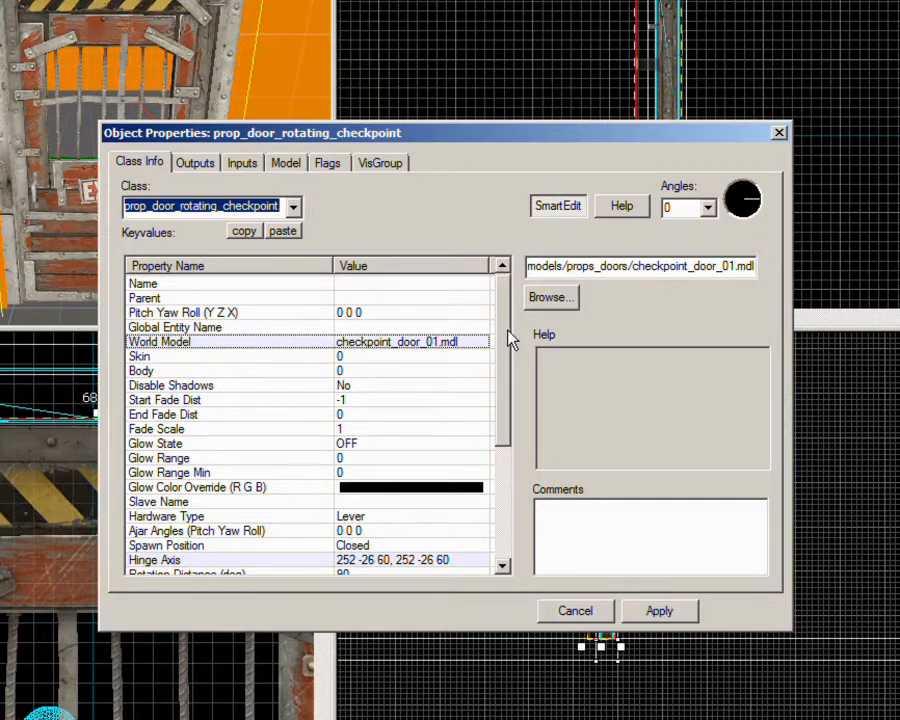
{"action": "left_click_drag", "start_coordinate": [507, 335], "coordinate": [487, 464]}
{"action": "left_click", "coordinate": [207, 358]}
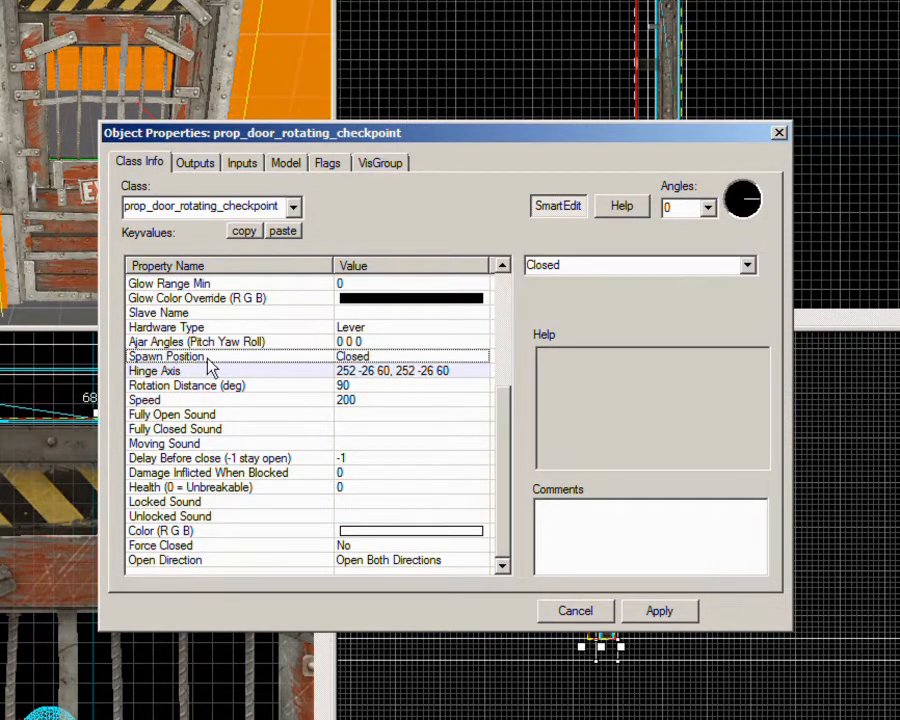
{"action": "left_click", "coordinate": [746, 266]}
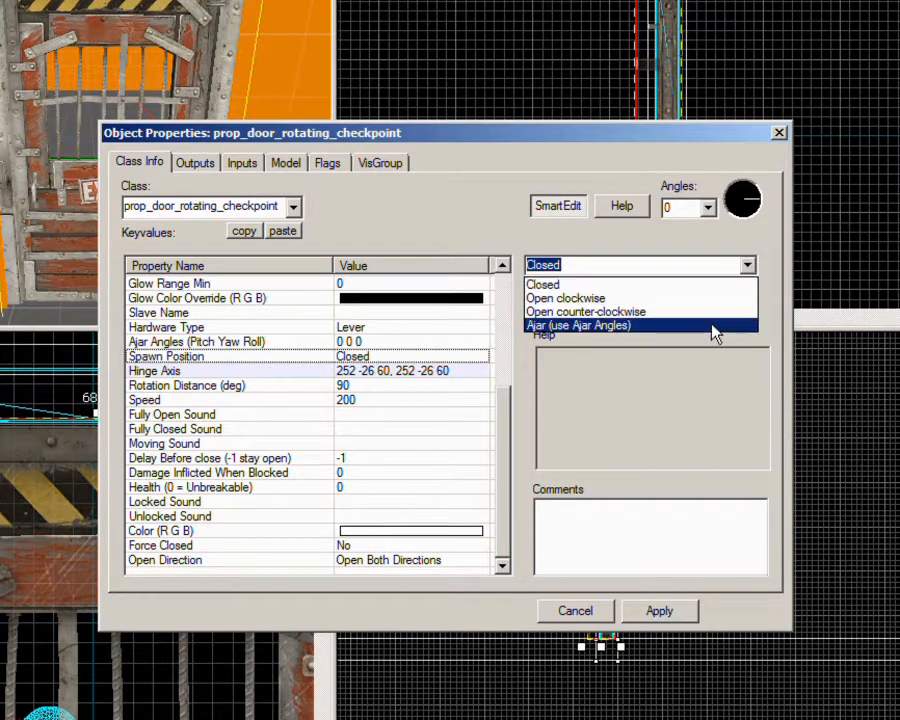
{"action": "left_click", "coordinate": [722, 283]}
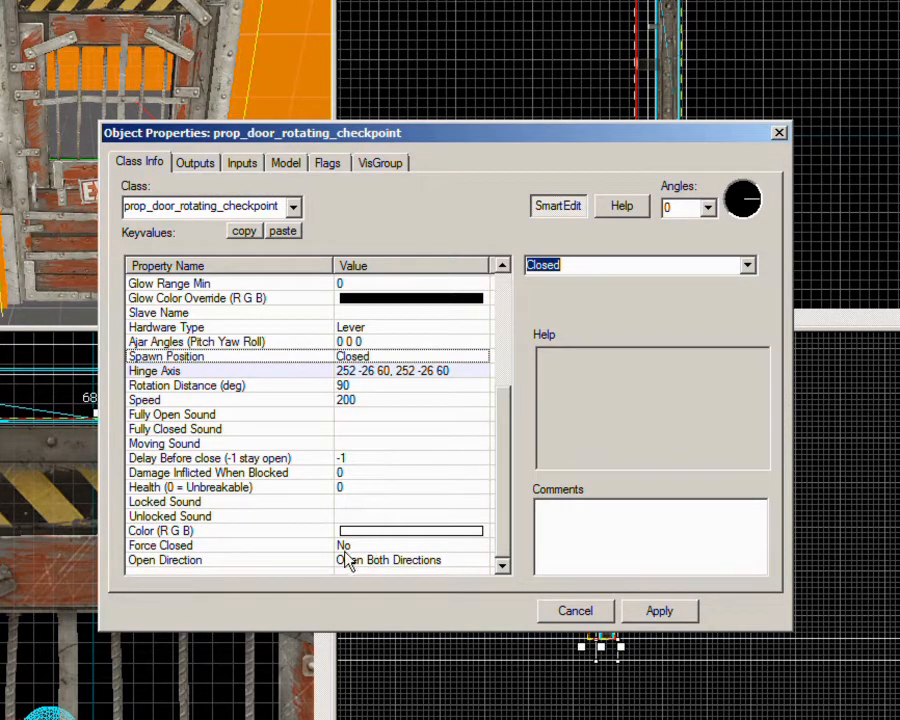
Review the door's Open Direction options, pick Open Both Directions, check the remaining properties, and close the object properties
{"action": "left_click", "coordinate": [235, 566]}
{"action": "left_click", "coordinate": [746, 266]}
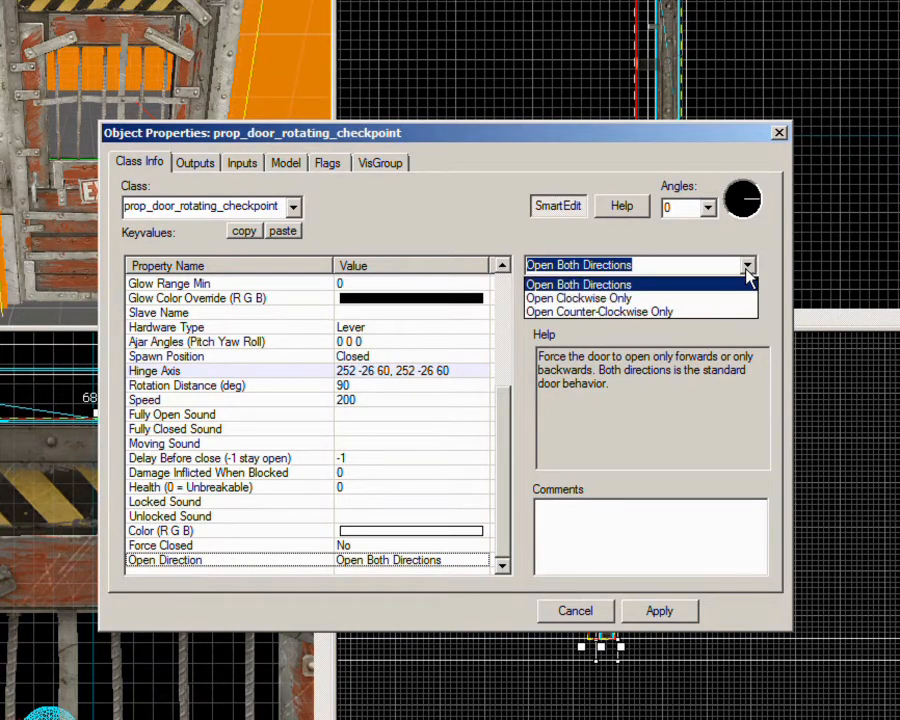
{"action": "left_click", "coordinate": [731, 286]}
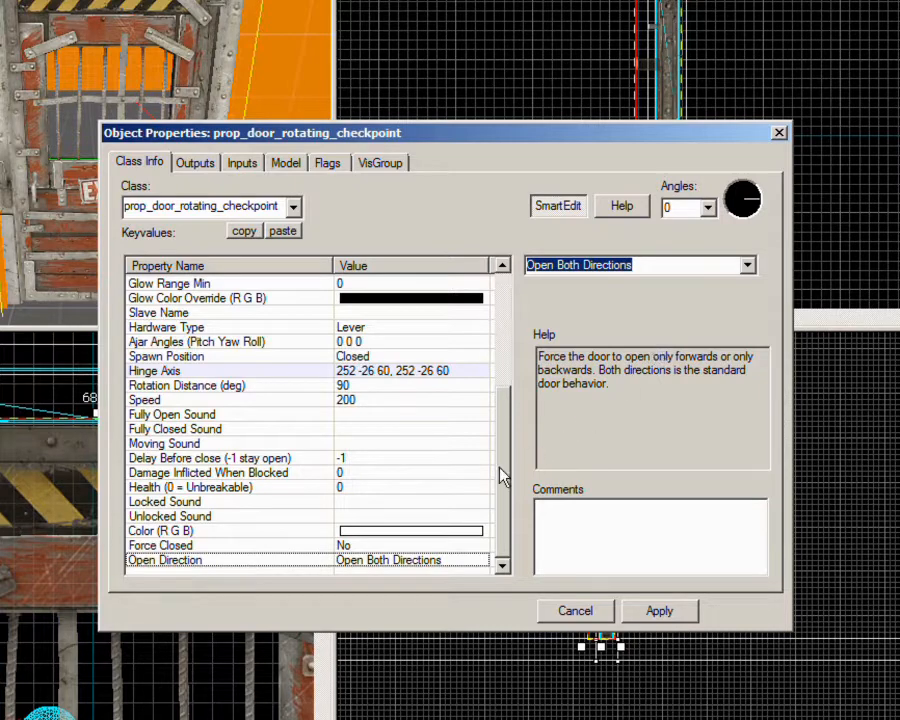
{"action": "mouse_move", "coordinate": [180, 531]}
{"action": "left_mouse_down"}
{"action": "mouse_move", "coordinate": [198, 475]}
{"action": "mouse_move", "coordinate": [188, 446]}
{"action": "mouse_move", "coordinate": [226, 407]}
{"action": "mouse_move", "coordinate": [224, 373]}
{"action": "left_mouse_up"}
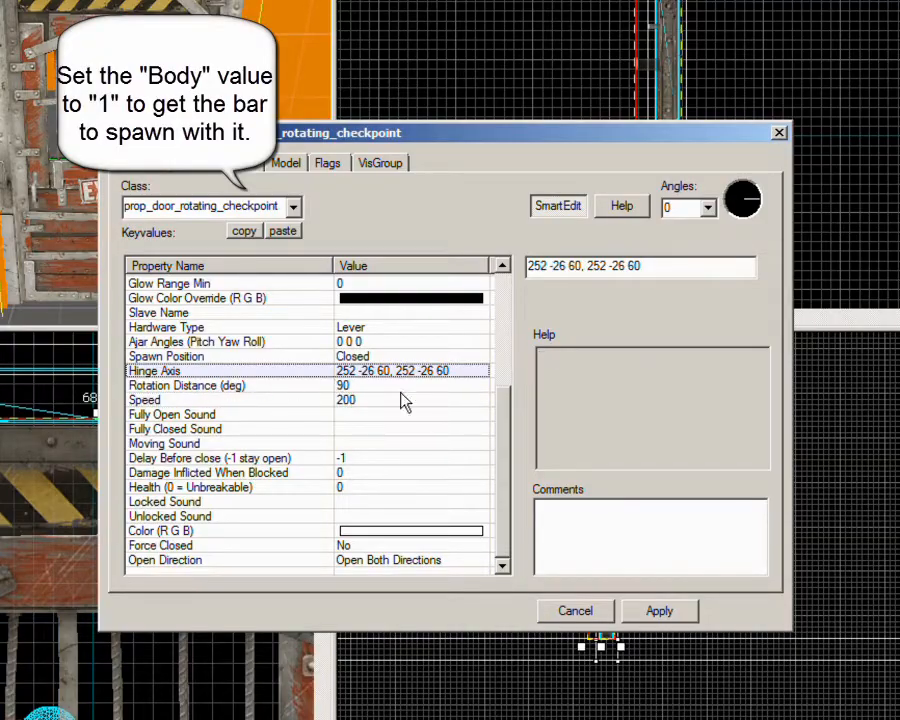
{"action": "scroll", "coordinate": [660, 620], "scroll_direction": "up", "scroll_amount": 5}
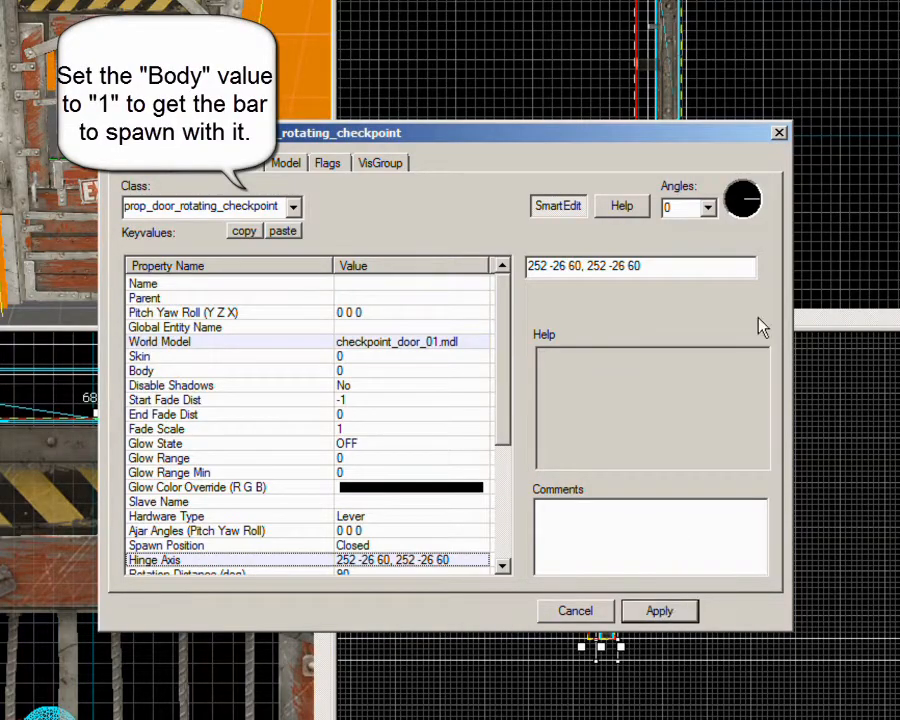
{"action": "left_click", "coordinate": [778, 136]}
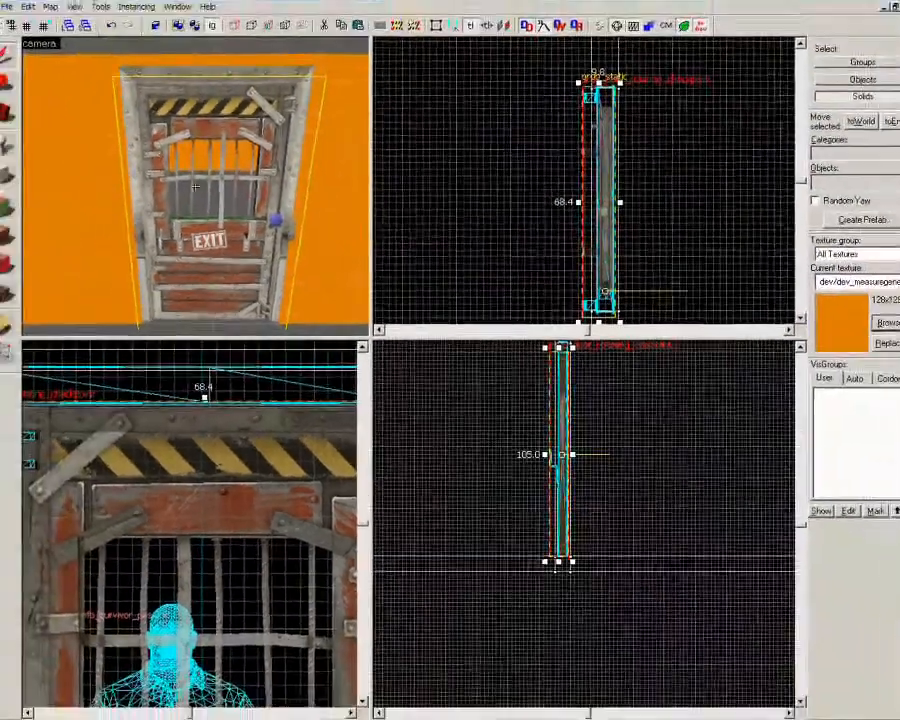
{"action": "key", "text": "s"}
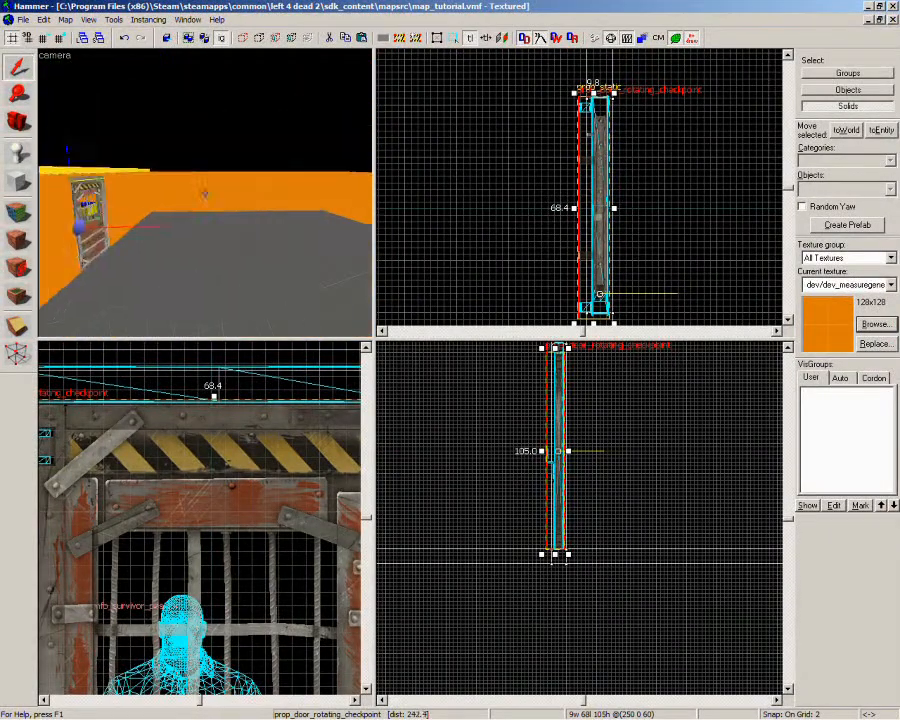
Clear the checkpoint door selection and select the grouped room on the far side of the doorway
{"action": "key", "text": "w"}
{"action": "key", "text": "s"}
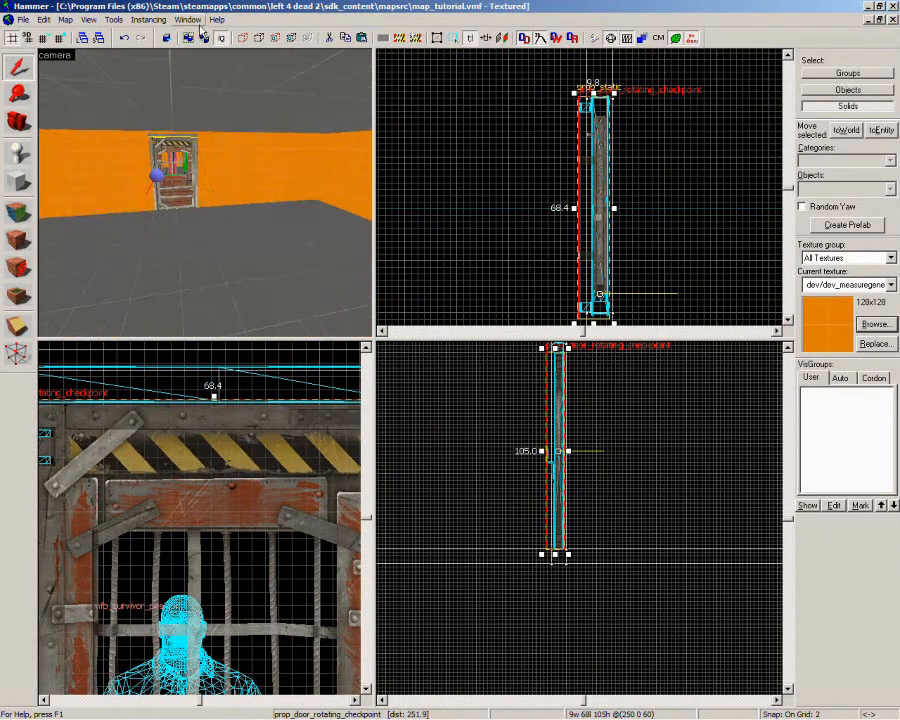
{"action": "key", "text": "Escape"}
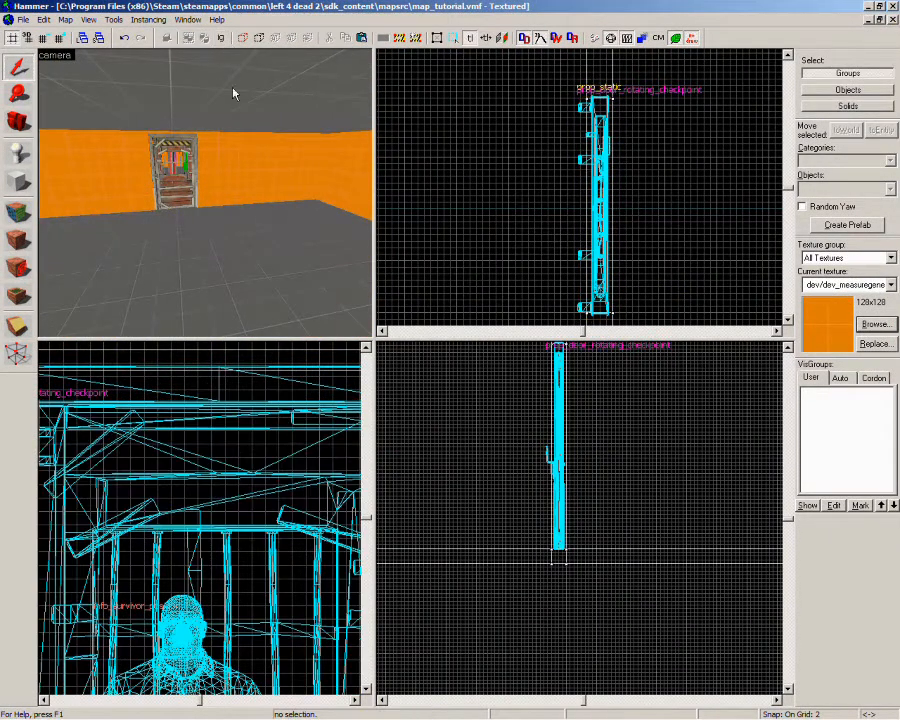
{"action": "left_click", "coordinate": [251, 269]}
{"action": "key", "text": "z"}
{"action": "key", "text": "w"}
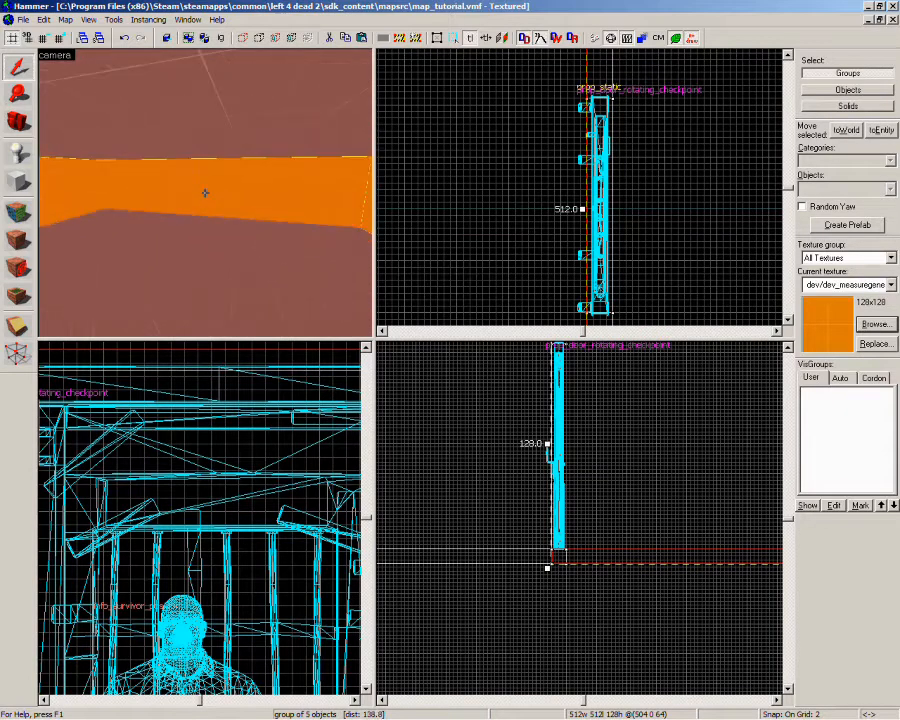
{"action": "key", "text": "a"}
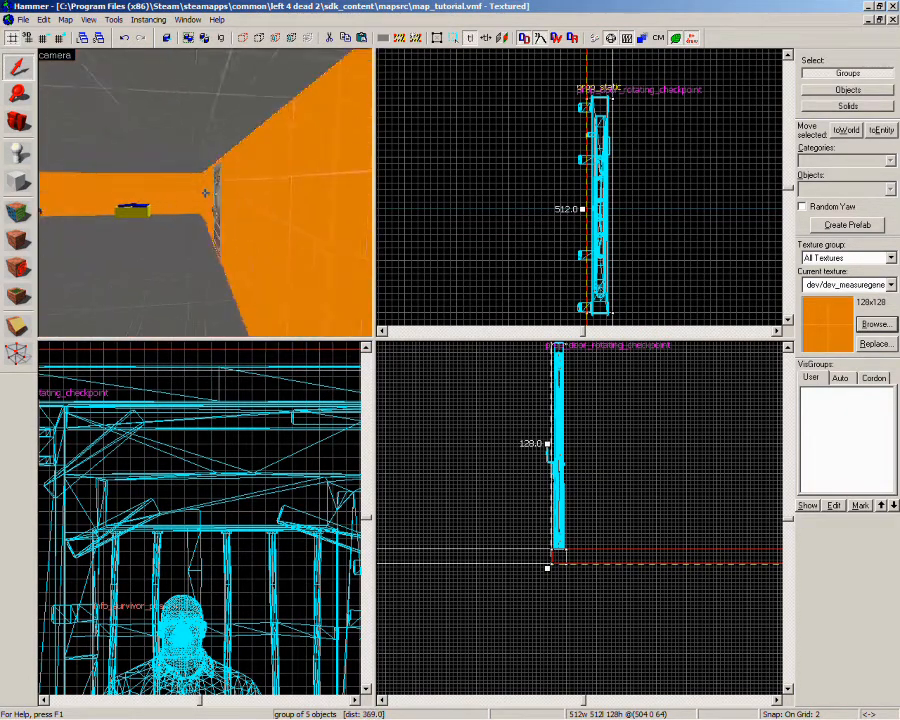
{"action": "key", "text": "d"}
{"action": "key", "text": "z"}
Refine the grid to 8 units and narrow the far room from both sides into a 144-unit-wide hallway centred on the door
{"action": "scroll", "coordinate": [699, 235], "scroll_direction": "down", "scroll_amount": 12}
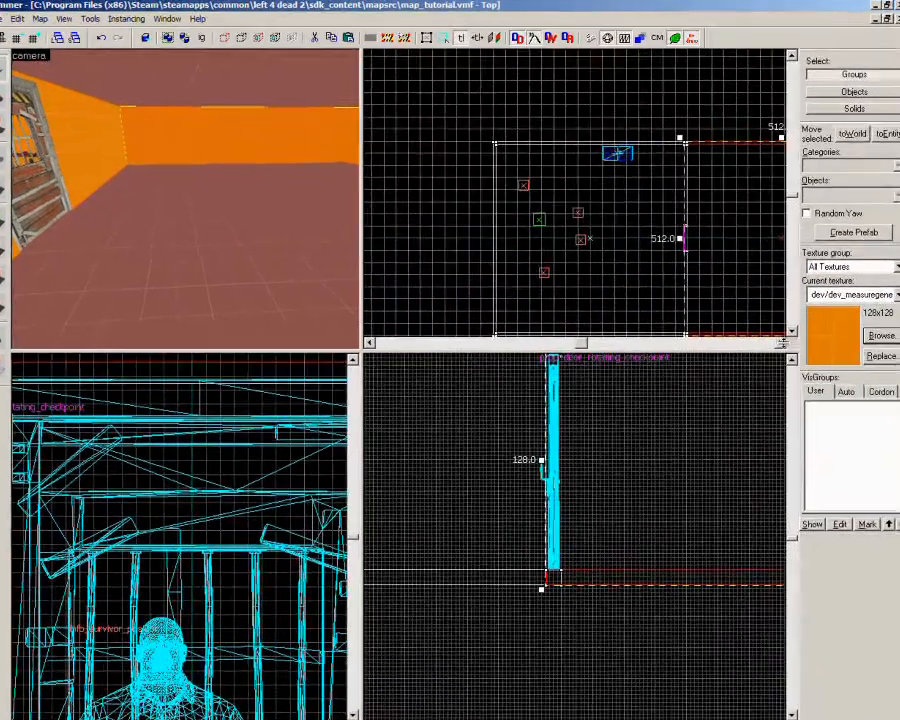
{"action": "left_click", "coordinate": [778, 331]}
{"action": "left_click", "coordinate": [778, 331]}
{"action": "left_click", "coordinate": [787, 320]}
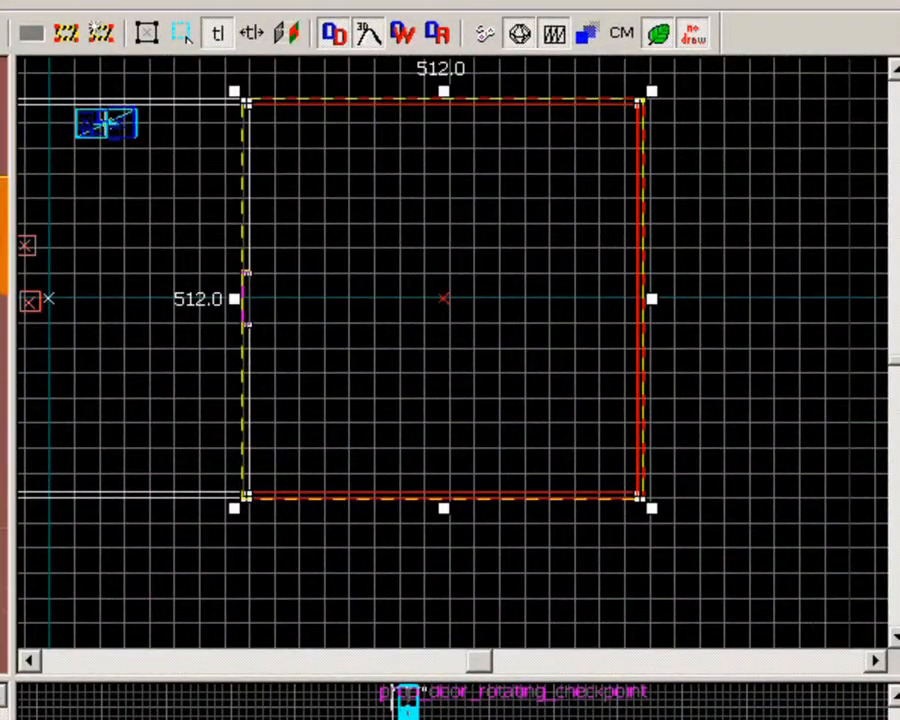
{"action": "key", "text": "bracketleft"}
{"action": "key", "text": "bracketleft"}
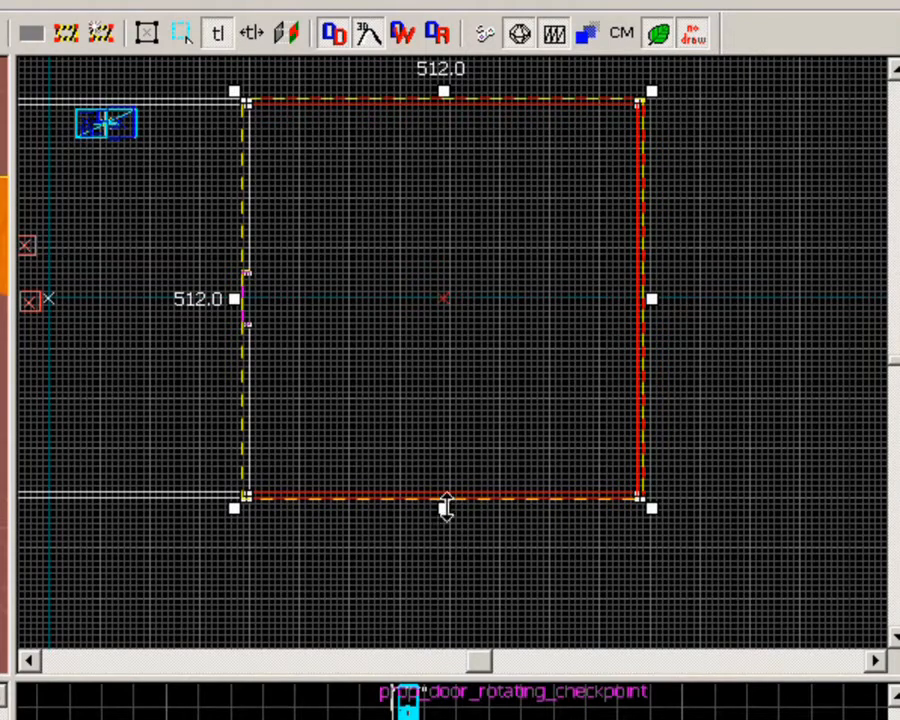
{"action": "left_click_drag", "start_coordinate": [446, 508], "coordinate": [448, 364]}
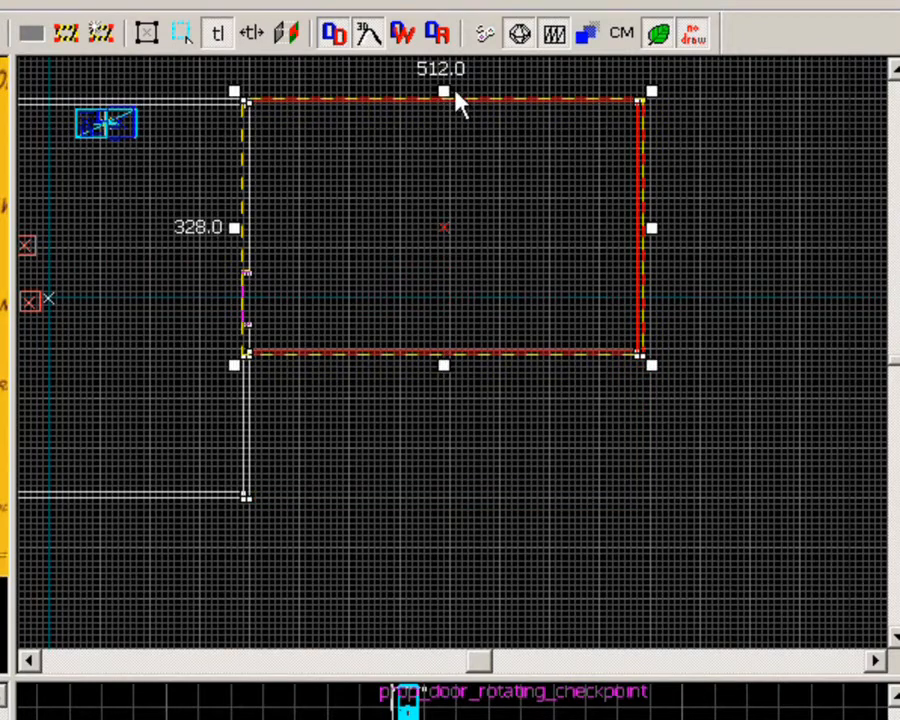
{"action": "left_click_drag", "start_coordinate": [444, 90], "coordinate": [438, 236]}
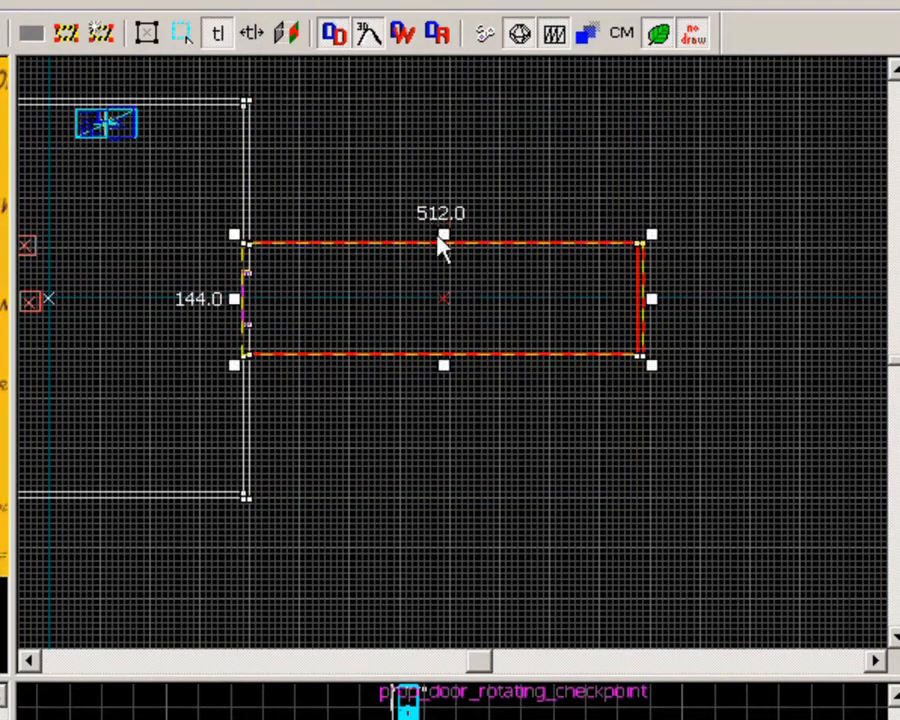
Inspect the narrowed hallway and how it lines up with the checkpoint door in the top and 3D views
{"action": "scroll", "coordinate": [300, 240], "scroll_direction": "up", "scroll_amount": 4}
{"action": "scroll", "coordinate": [300, 248], "scroll_direction": "up", "scroll_amount": 3}
{"action": "mouse_move", "coordinate": [796, 248]}
{"action": "left_mouse_down"}
{"action": "mouse_move", "coordinate": [800, 262]}
{"action": "mouse_move", "coordinate": [798, 250]}
{"action": "left_mouse_up"}
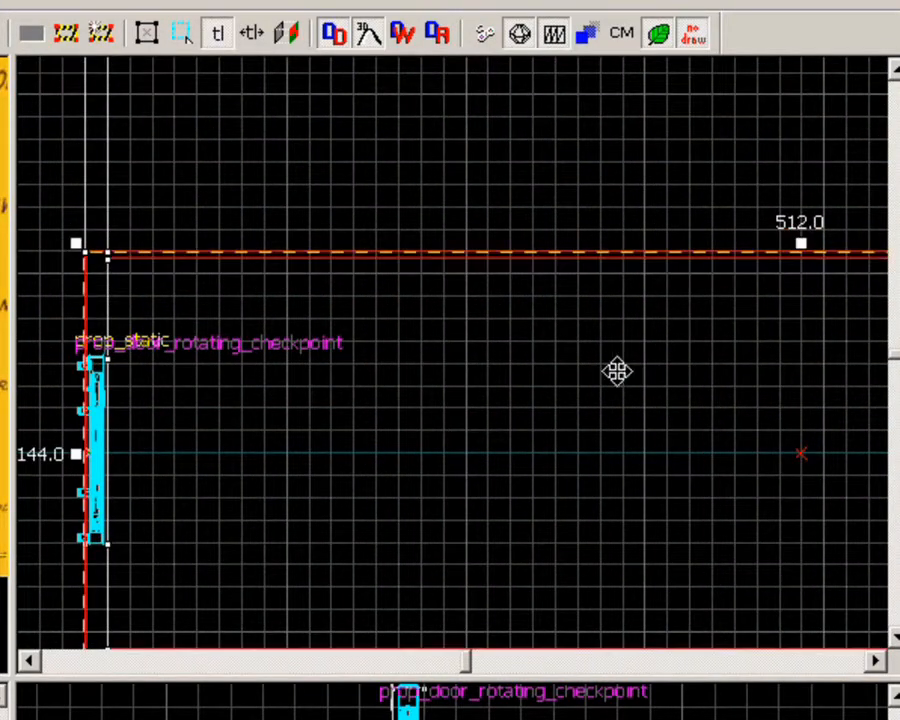
{"action": "left_click", "coordinate": [896, 638]}
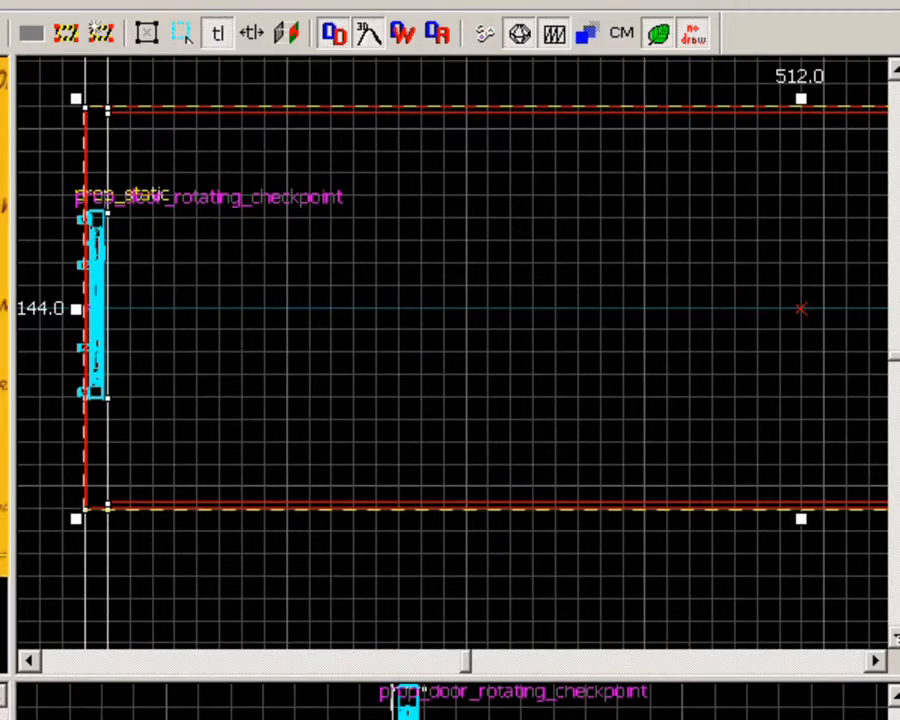
{"action": "key", "text": "z"}
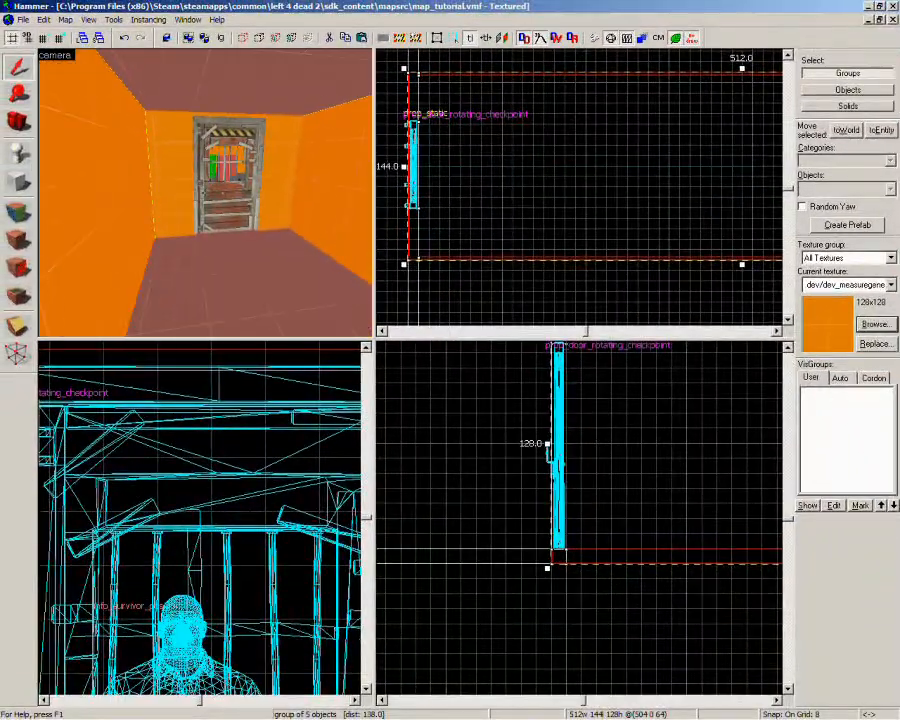
{"action": "key", "text": "w"}
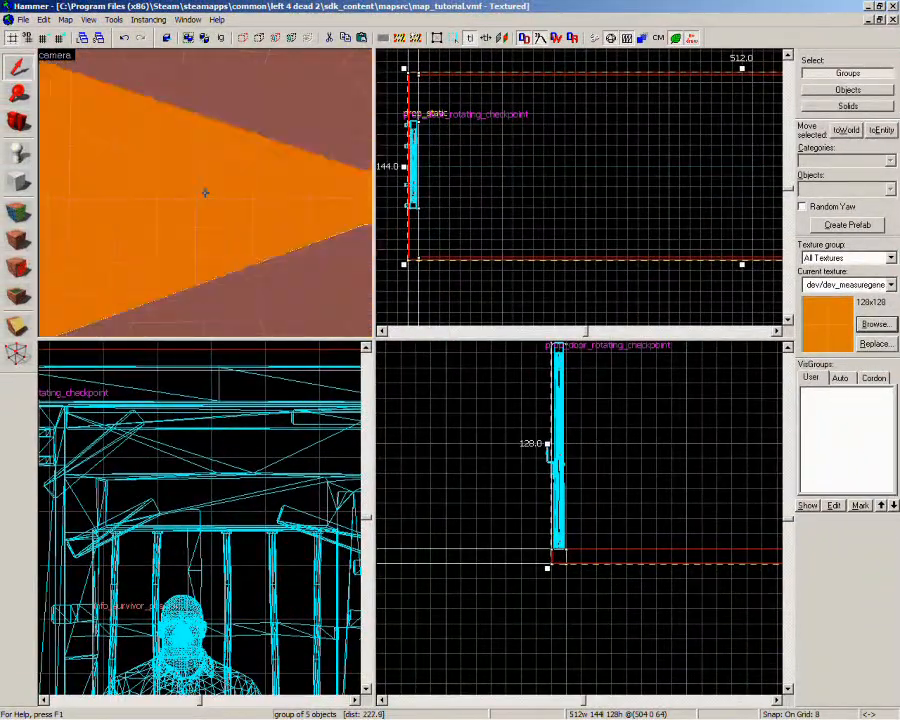
{"action": "key", "text": "s"}
{"action": "key", "text": "w"}
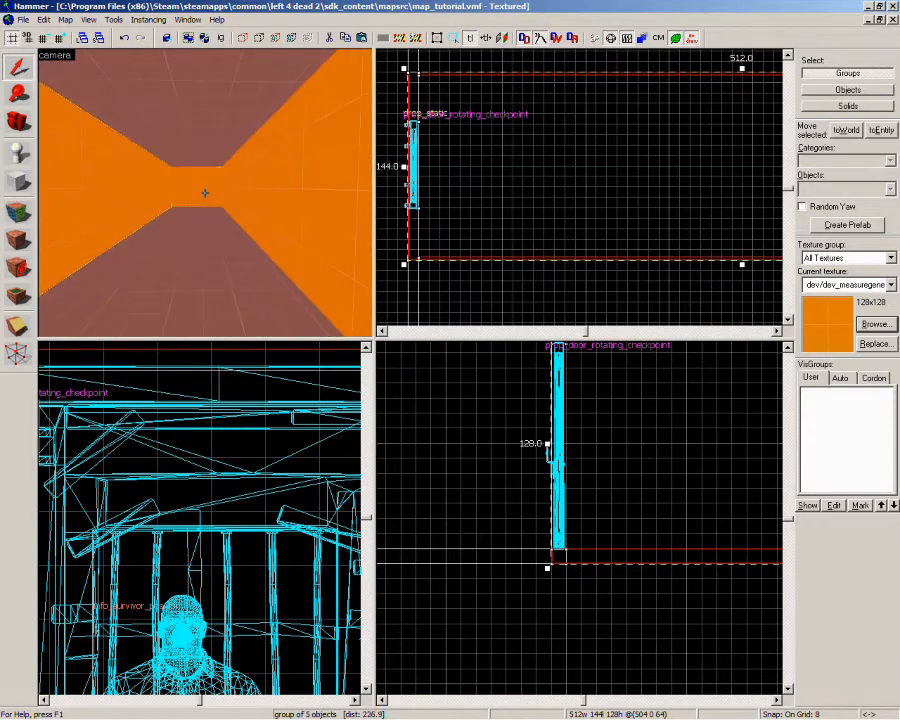
{"action": "key", "text": "w"}
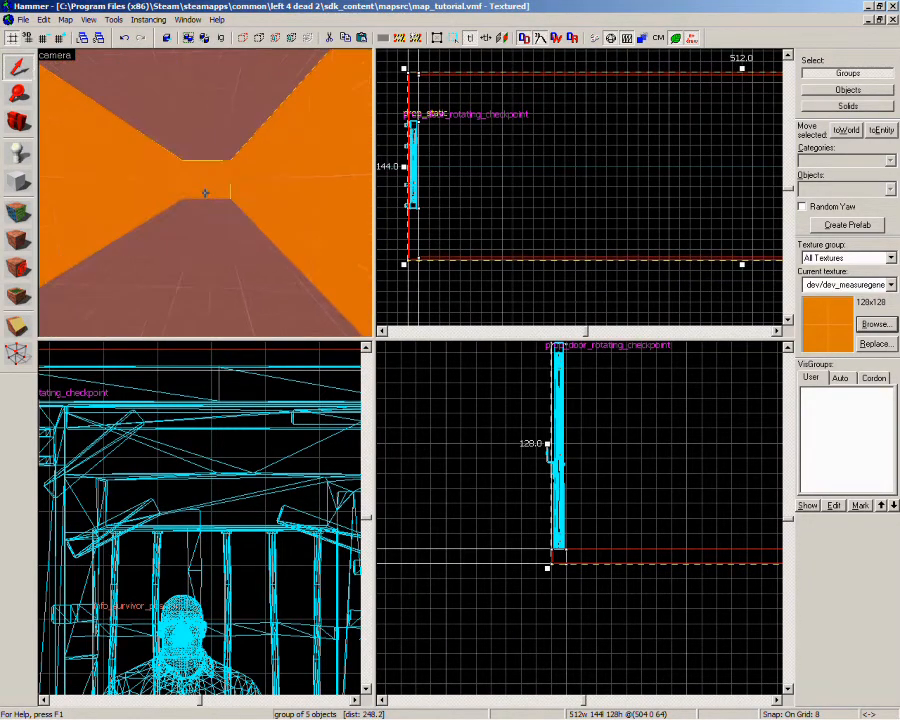
{"action": "key", "text": "s"}
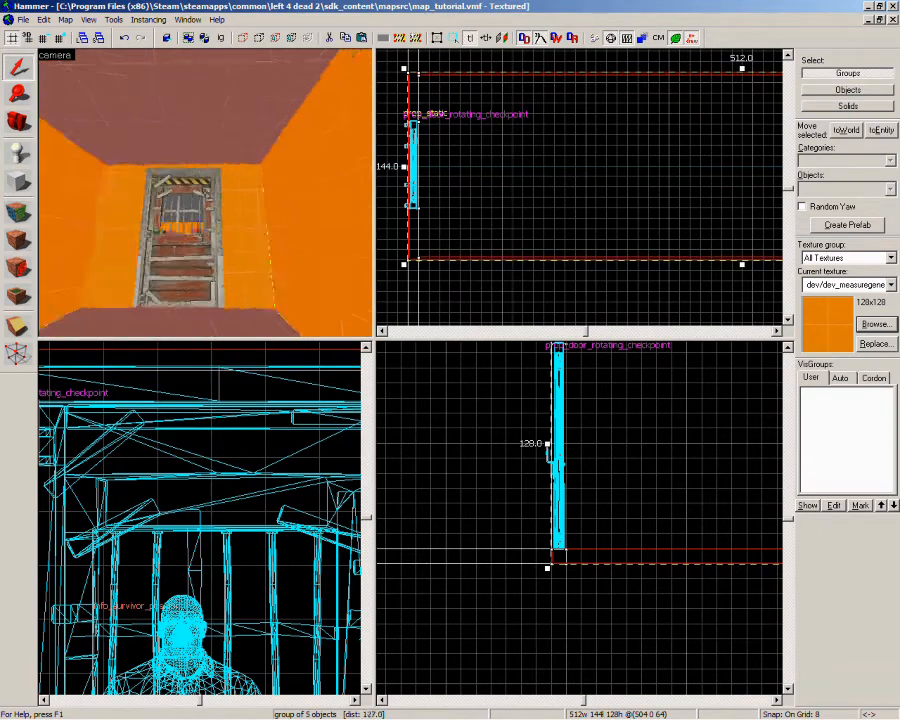
{"action": "key", "text": "s"}
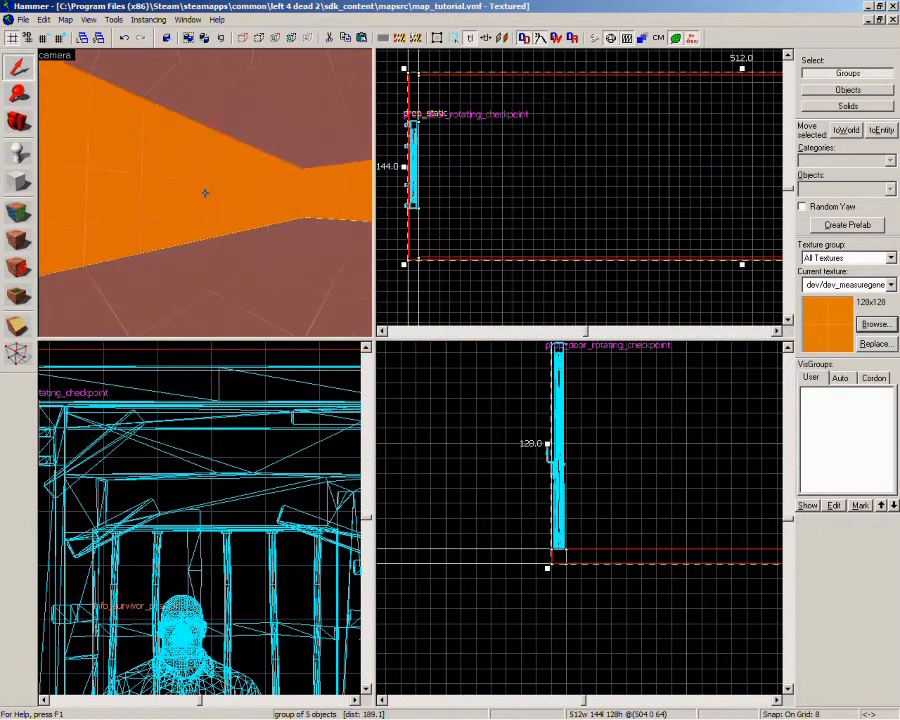
{"action": "key", "text": "w"}
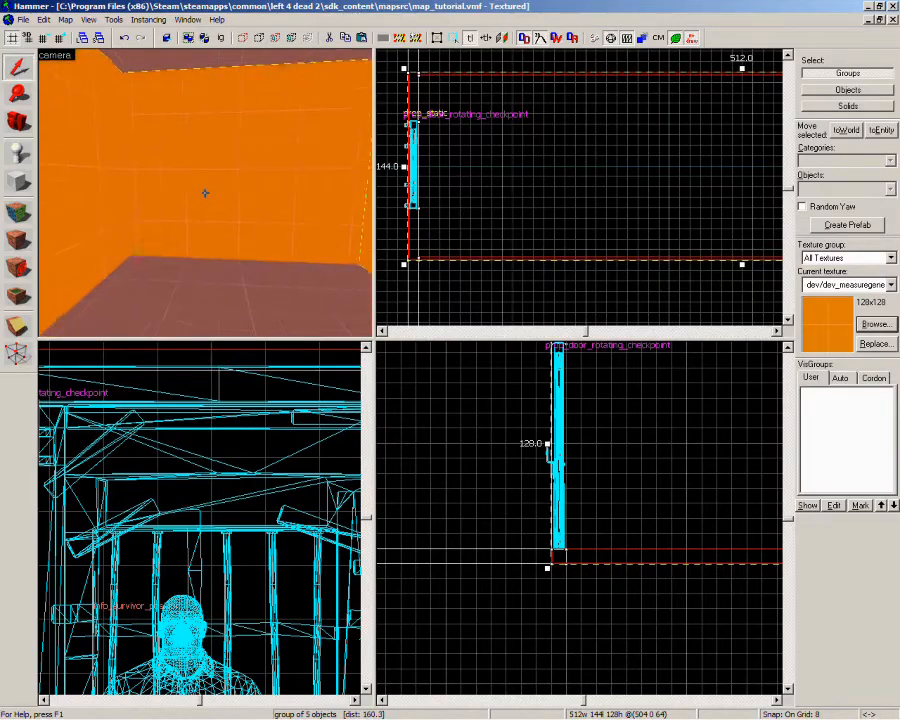
Duplicate the hallway in the top view and place the copy end to end against the hallway's far end
{"action": "key", "text": "z"}
{"action": "scroll", "coordinate": [596, 254], "scroll_direction": "down", "scroll_amount": 2}
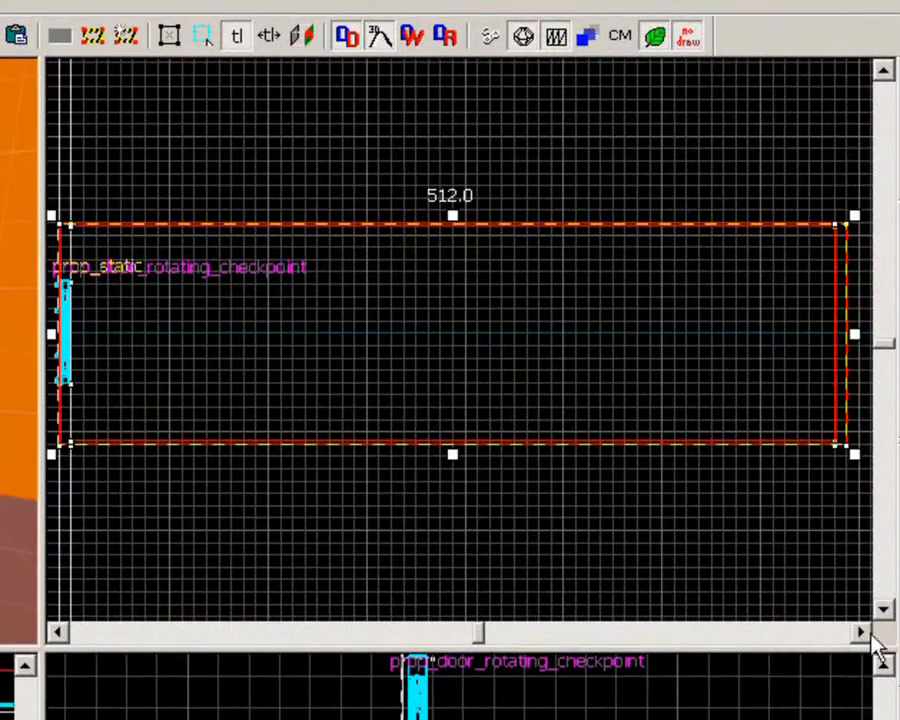
{"action": "left_click", "coordinate": [884, 608]}
{"action": "scroll", "coordinate": [794, 515], "scroll_direction": "down", "scroll_amount": 2}
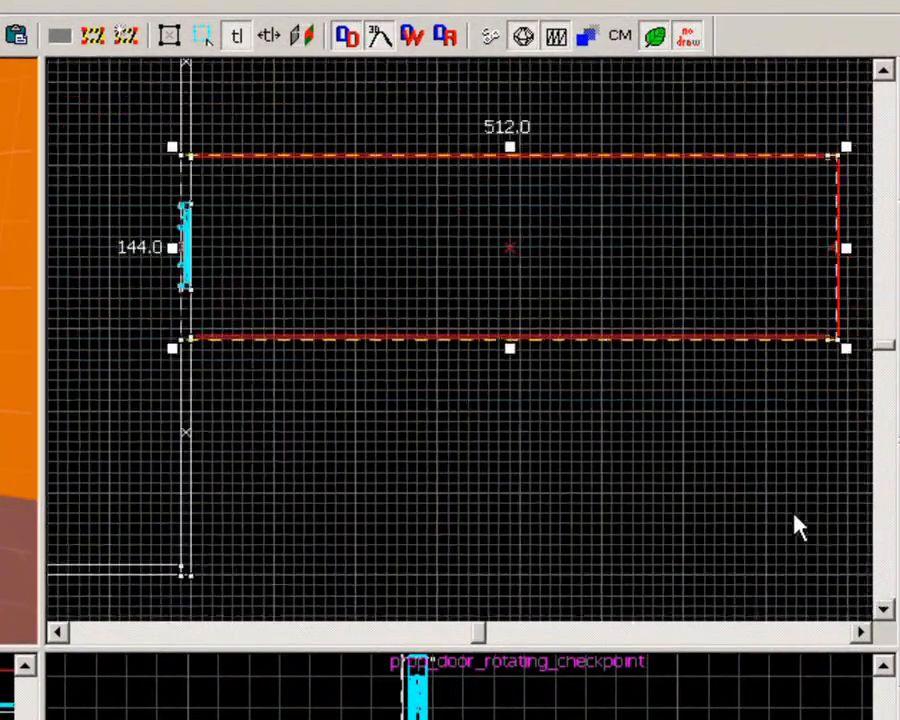
{"action": "left_click", "coordinate": [860, 631]}
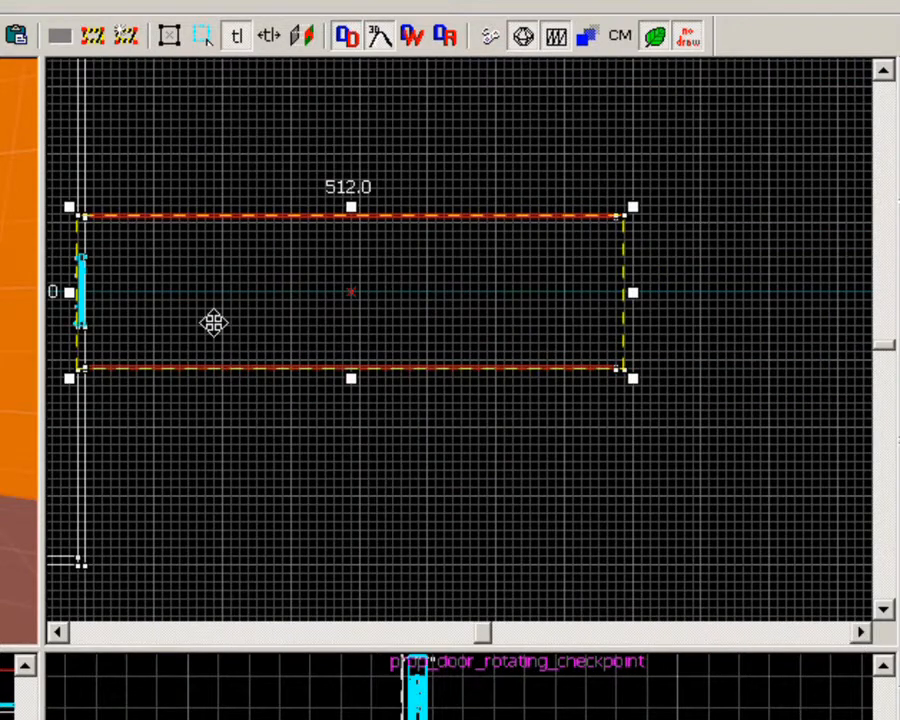
{"action": "mouse_move", "coordinate": [213, 322]}
{"action": "left_mouse_down"}
{"action": "mouse_move", "coordinate": [702, 338]}
{"action": "mouse_move", "coordinate": [790, 328]}
{"action": "mouse_move", "coordinate": [674, 340]}
{"action": "mouse_move", "coordinate": [575, 322]}
{"action": "mouse_move", "coordinate": [583, 323]}
{"action": "left_mouse_up"}
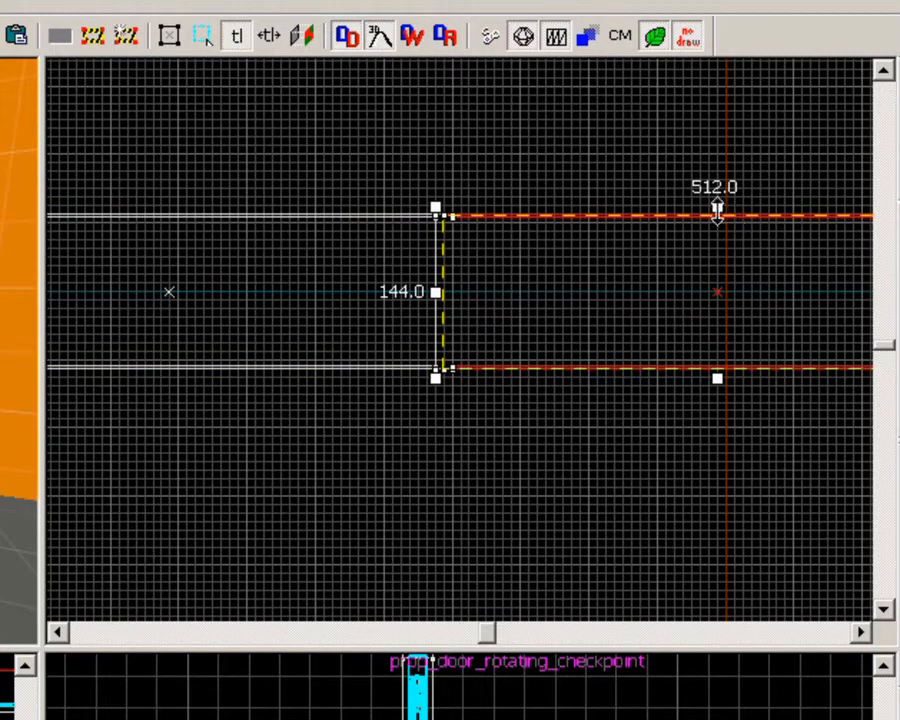
Widen the copied section to 304 units by extending its upper wall in the top view, keeping the group selected
{"action": "mouse_move", "coordinate": [717, 210]}
{"action": "left_mouse_down"}
{"action": "mouse_move", "coordinate": [718, 129]}
{"action": "mouse_move", "coordinate": [717, 168]}
{"action": "left_mouse_up"}
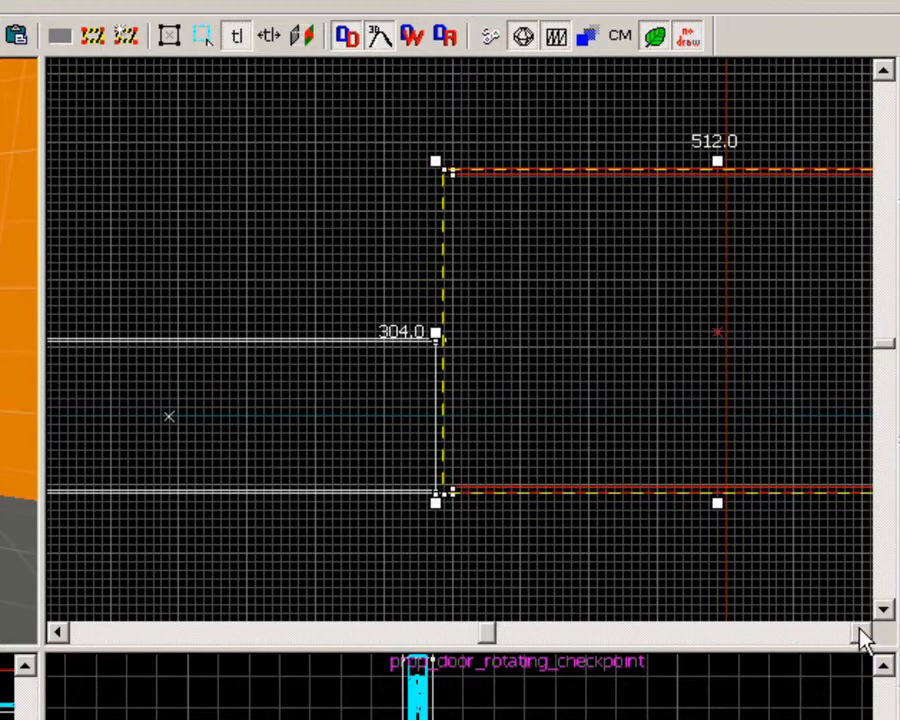
{"action": "left_click", "coordinate": [861, 633]}
{"action": "left_click", "coordinate": [861, 633]}
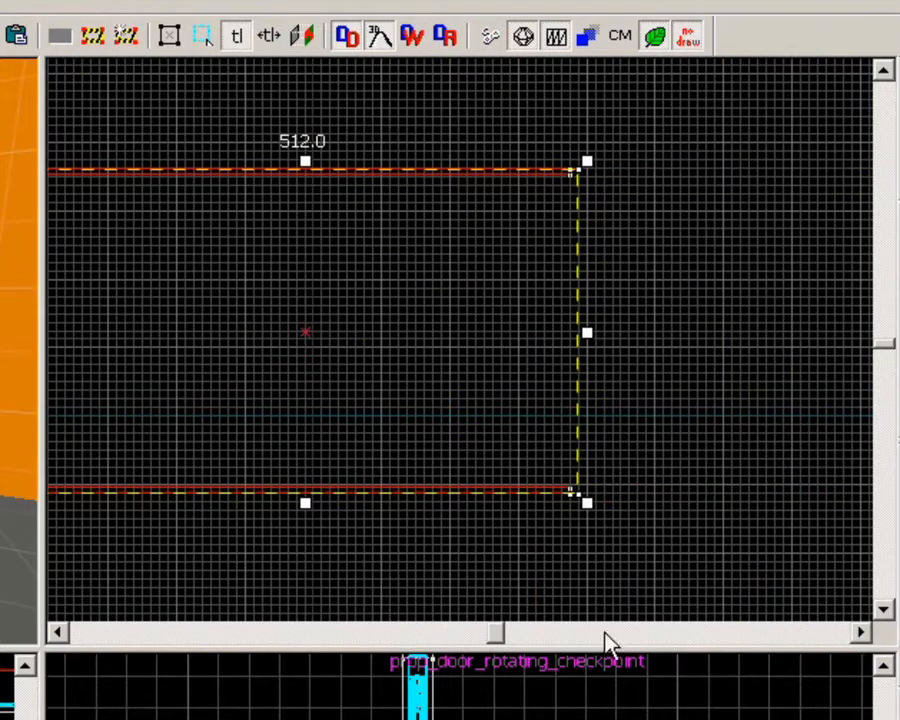
{"action": "left_click", "coordinate": [57, 633]}
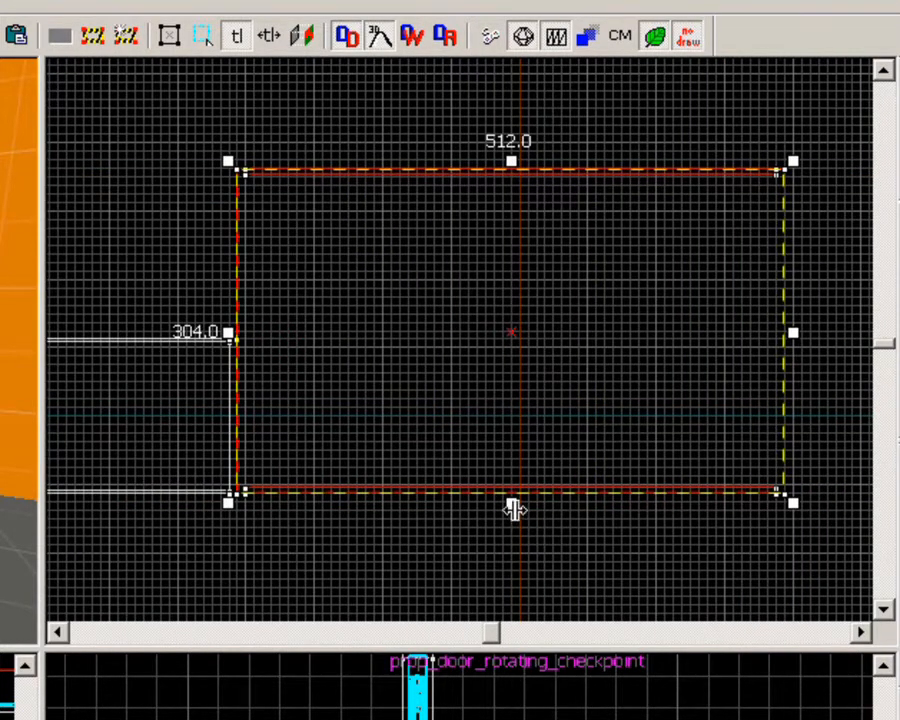
{"action": "key", "text": "Escape"}
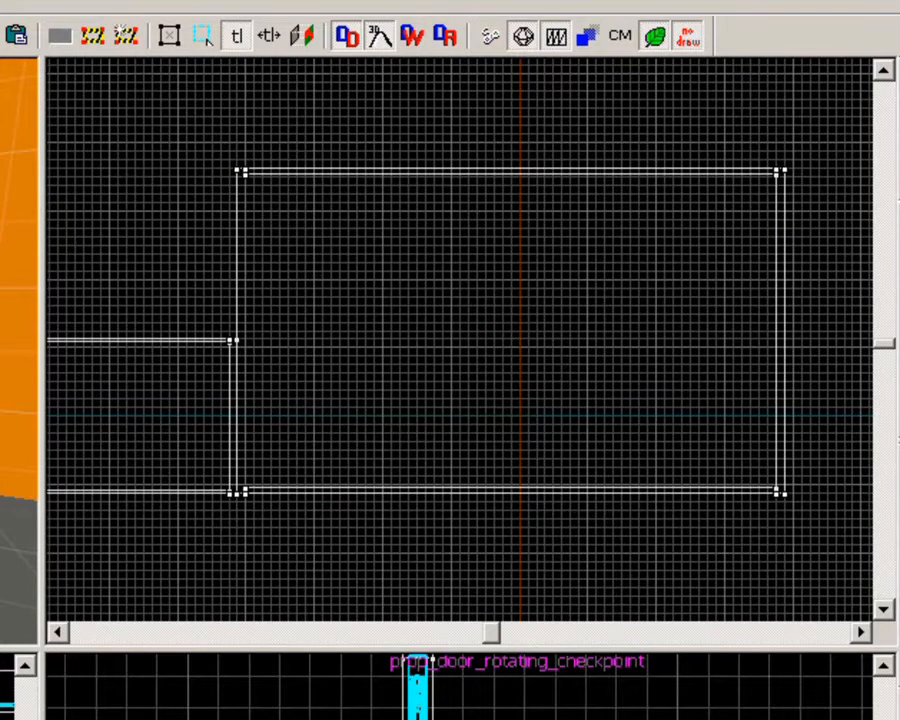
{"action": "left_click", "coordinate": [18, 350]}
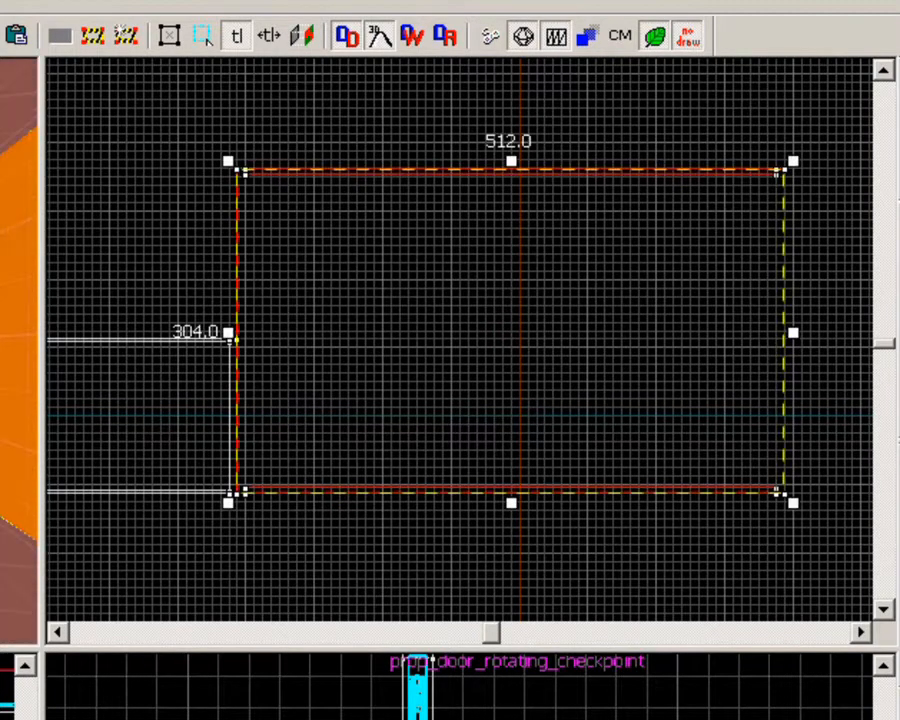
Extend the new room's lower wall in the top view until the room is 512 units wide
{"action": "left_click_drag", "start_coordinate": [511, 502], "coordinate": [506, 578]}
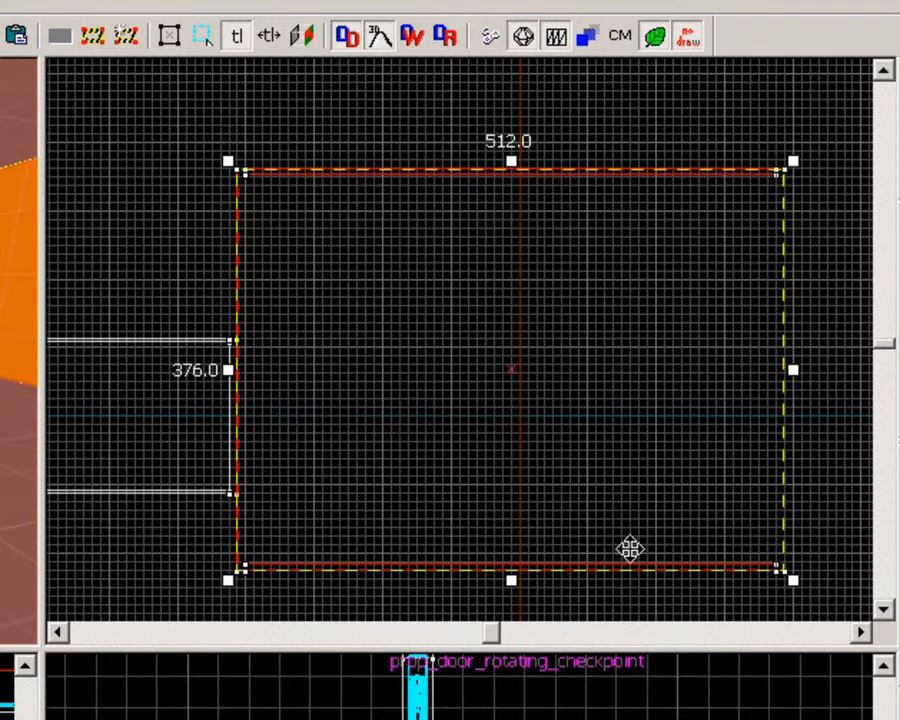
{"action": "mouse_move", "coordinate": [507, 578]}
{"action": "left_mouse_down"}
{"action": "mouse_move", "coordinate": [504, 614]}
{"action": "mouse_move", "coordinate": [531, 552]}
{"action": "mouse_move", "coordinate": [508, 386]}
{"action": "left_mouse_up"}
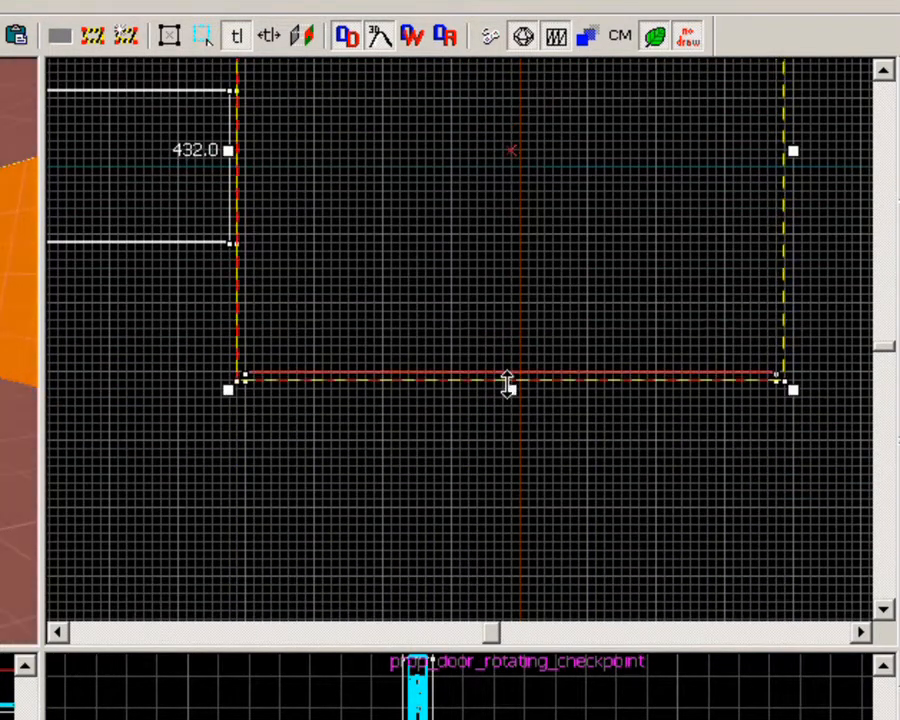
{"action": "left_click", "coordinate": [883, 72]}
{"action": "left_click", "coordinate": [883, 72]}
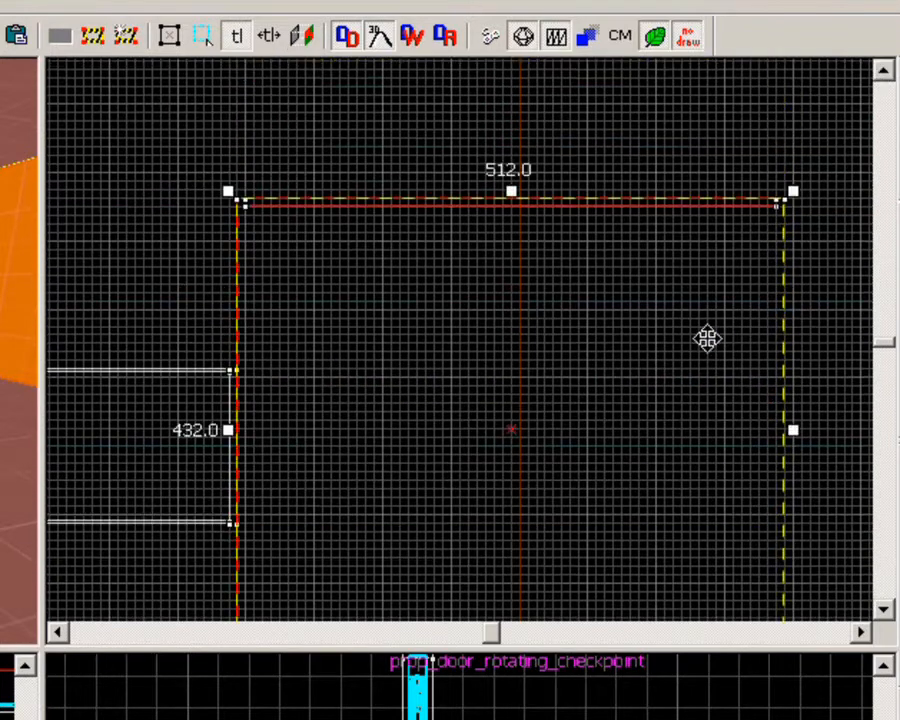
{"action": "left_click", "coordinate": [884, 612]}
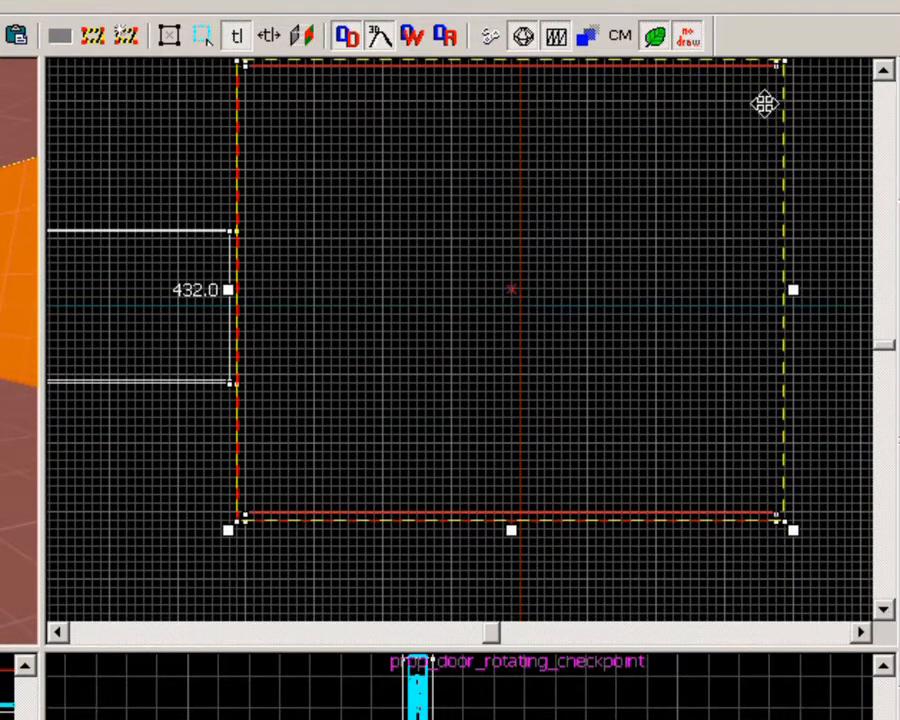
{"action": "left_click_drag", "start_coordinate": [510, 532], "coordinate": [518, 572]}
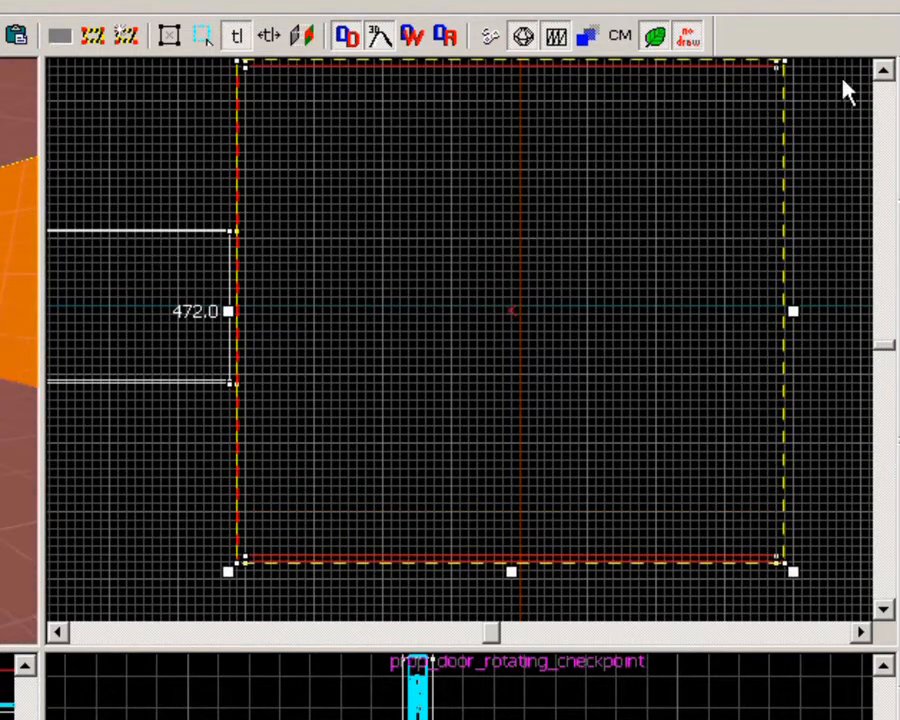
{"action": "left_click", "coordinate": [884, 74]}
{"action": "left_click", "coordinate": [886, 610]}
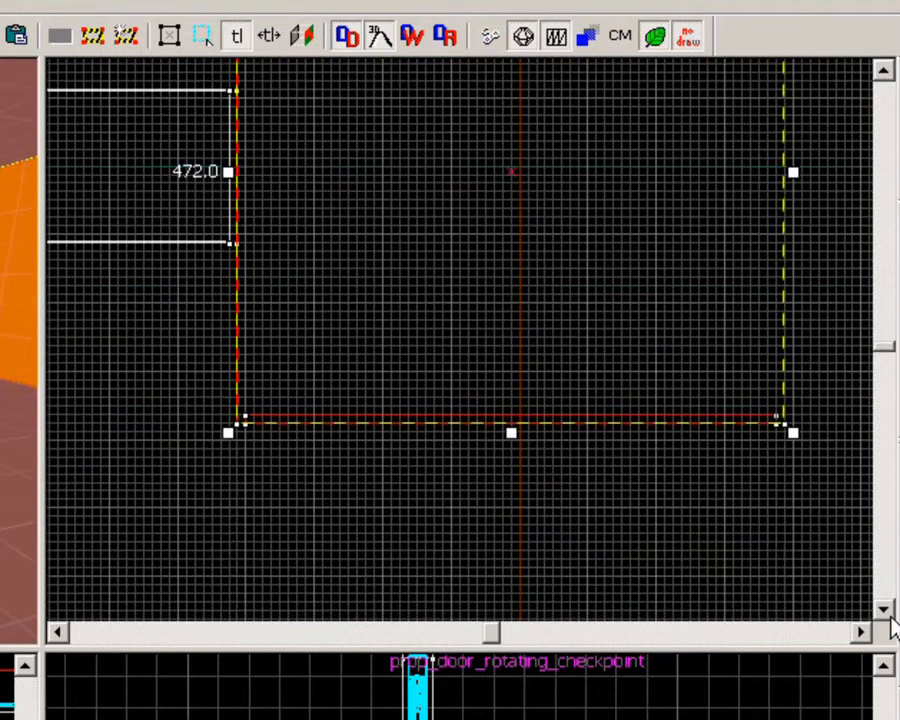
{"action": "mouse_move", "coordinate": [512, 461]}
{"action": "left_mouse_down"}
{"action": "mouse_move", "coordinate": [512, 483]}
{"action": "mouse_move", "coordinate": [508, 476]}
{"action": "left_mouse_up"}
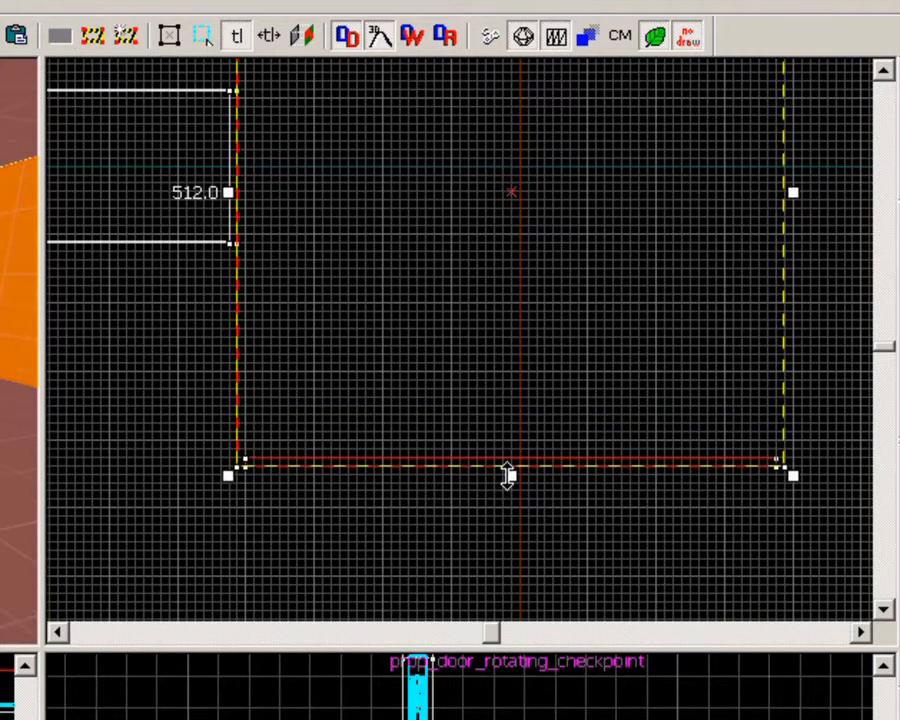
{"action": "left_click", "coordinate": [883, 71]}
{"action": "left_click", "coordinate": [883, 71]}
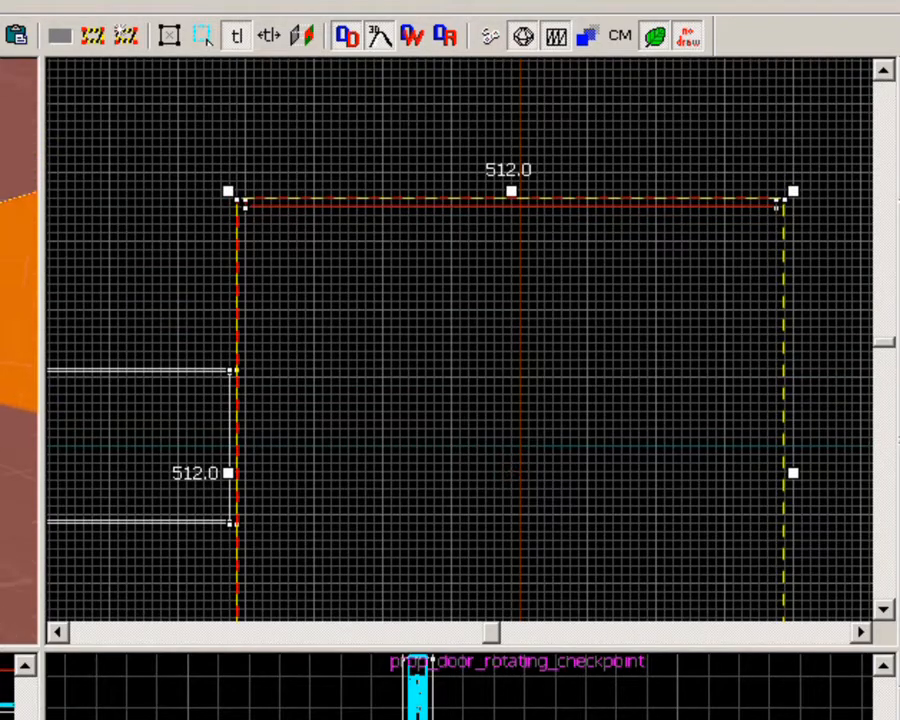
Ignore grouping and delete the end wall that separates the hallway from the new room
{"action": "key", "text": "z"}
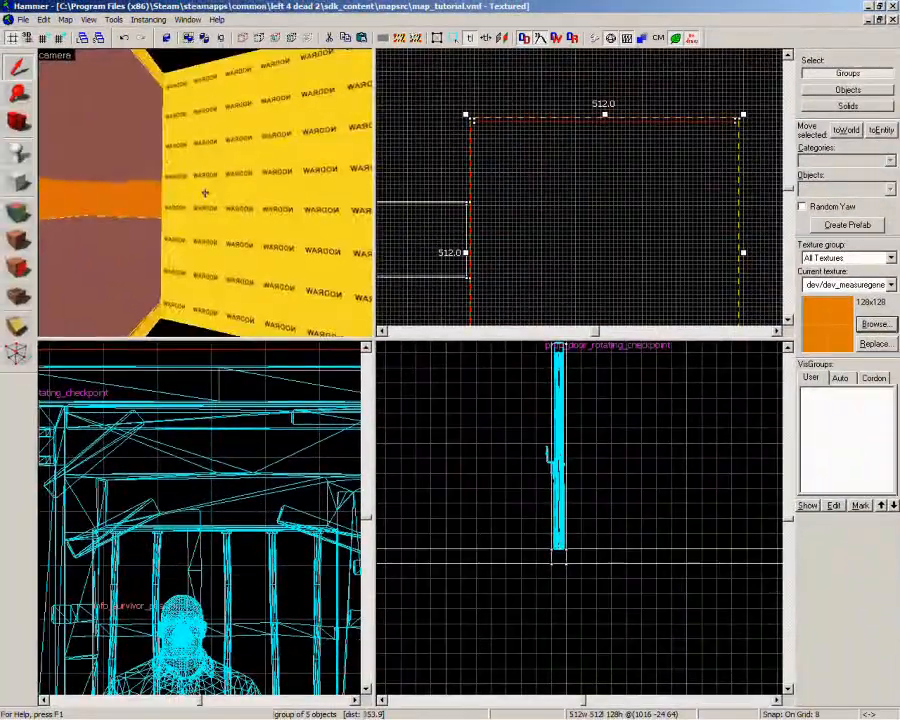
{"action": "key", "text": "w"}
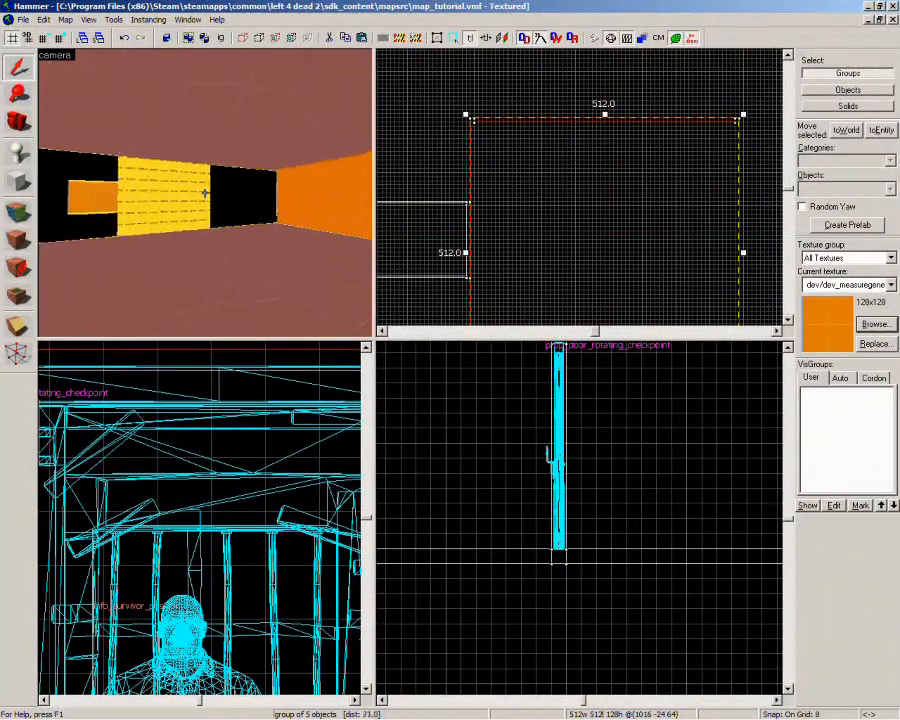
{"action": "key", "text": "w"}
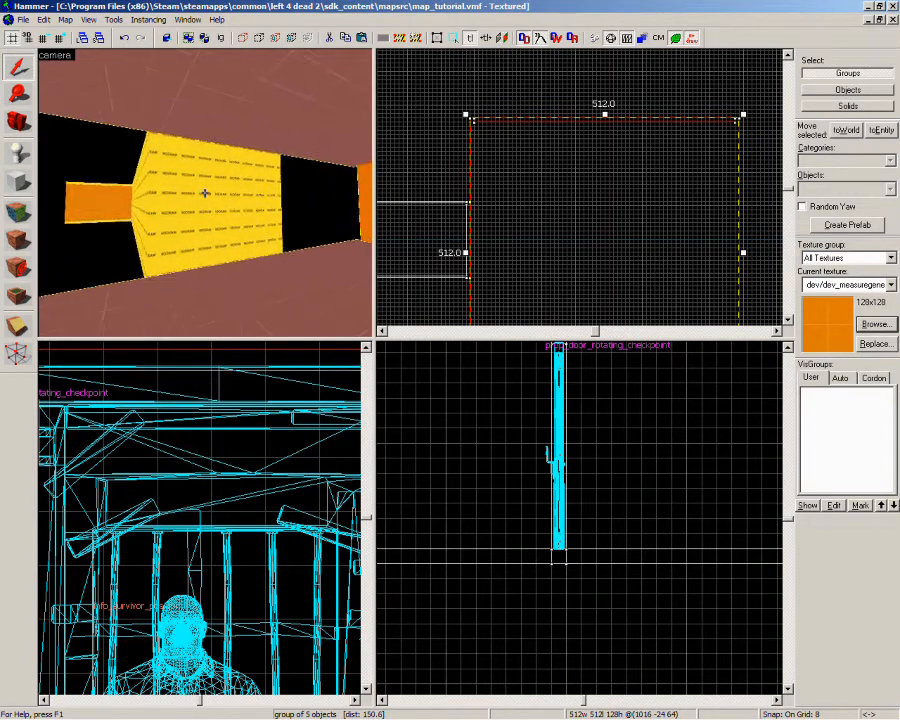
{"action": "key", "text": "w"}
{"action": "key", "text": "z"}
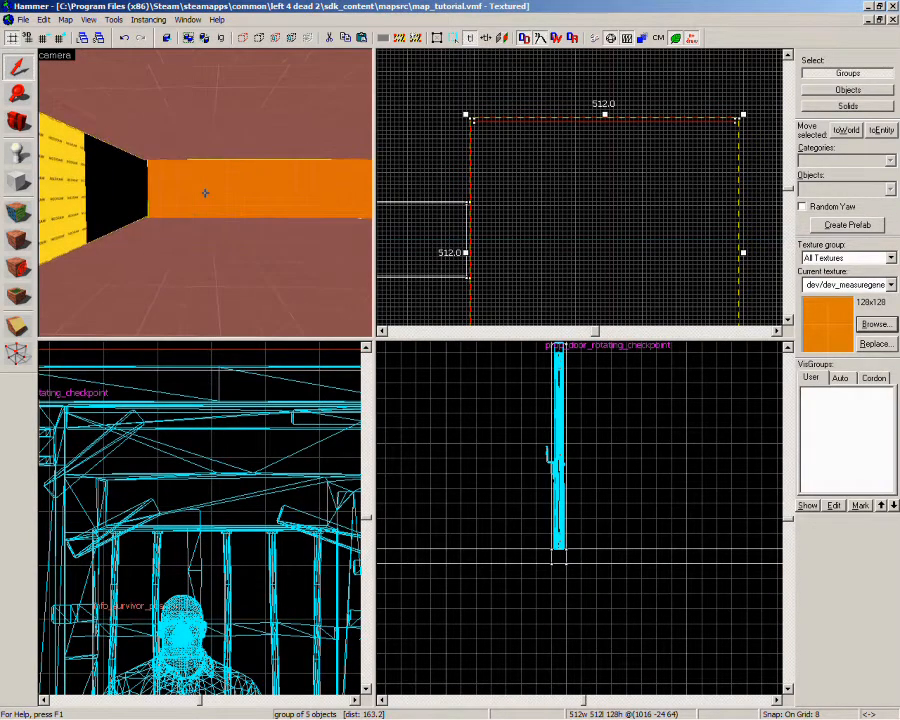
{"action": "key", "text": "Left"}
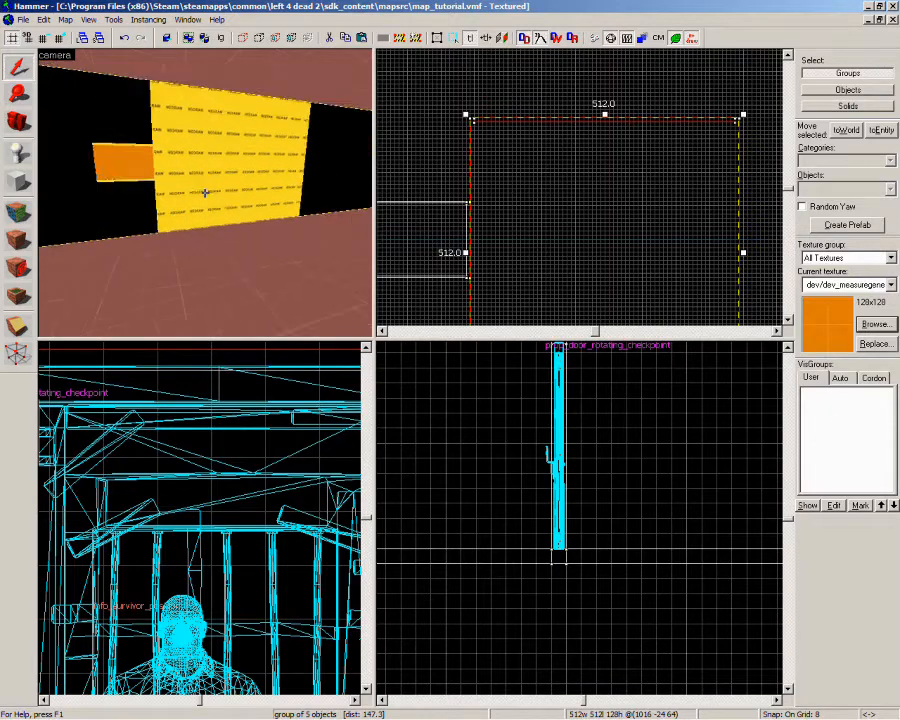
{"action": "left_click", "coordinate": [223, 40]}
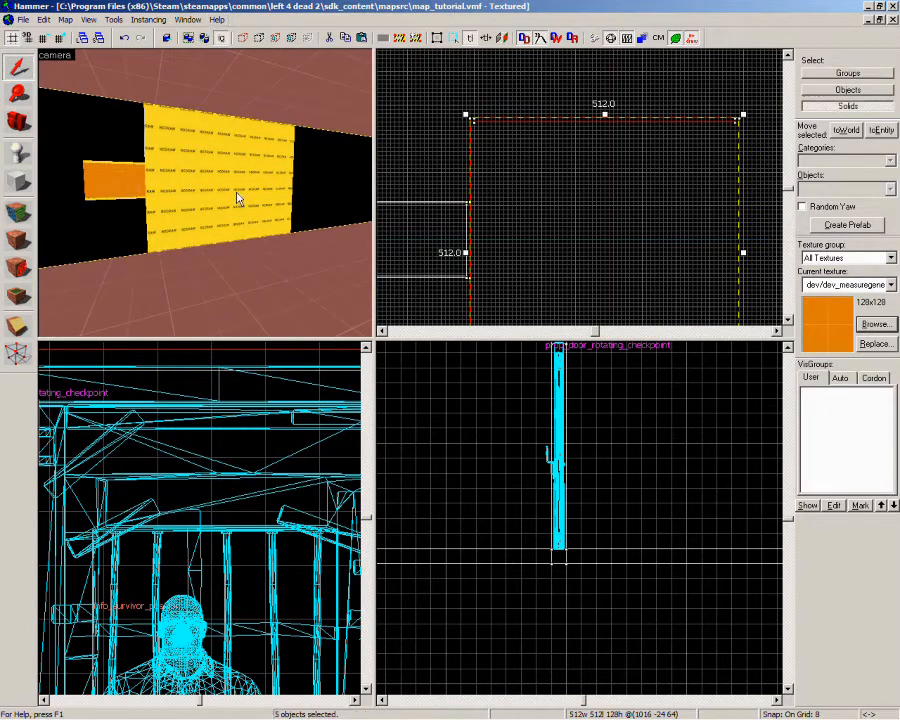
{"action": "left_click", "coordinate": [232, 187]}
{"action": "key", "text": "Delete"}
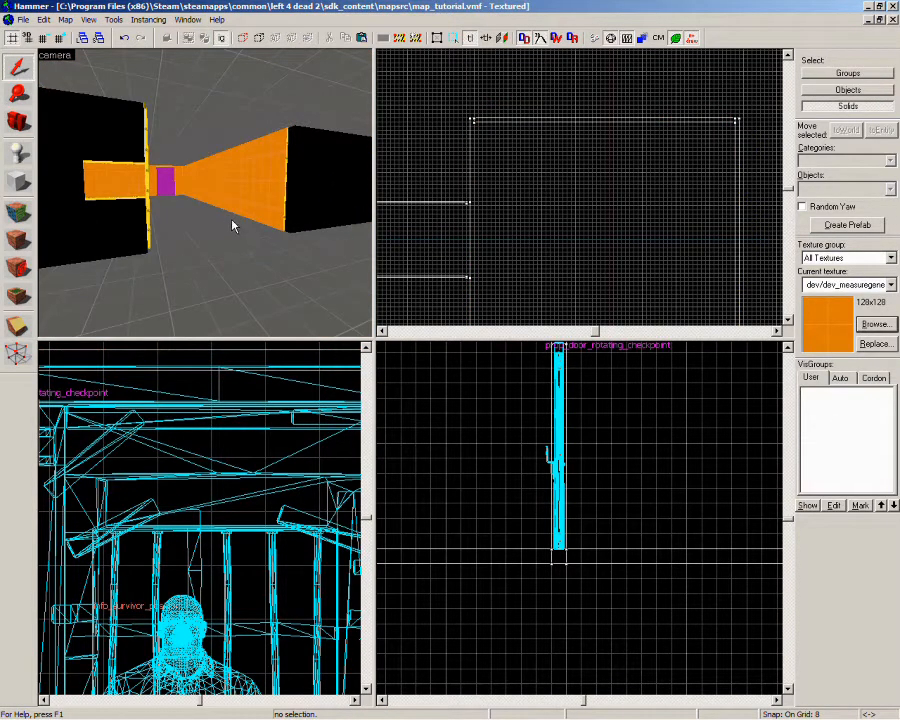
Duplicate the room's 496-unit upper wall inside the room and rotate the copy about the Z axis until it runs vertically in the top view
{"action": "key", "text": "Left"}
{"action": "key", "text": "Up"}
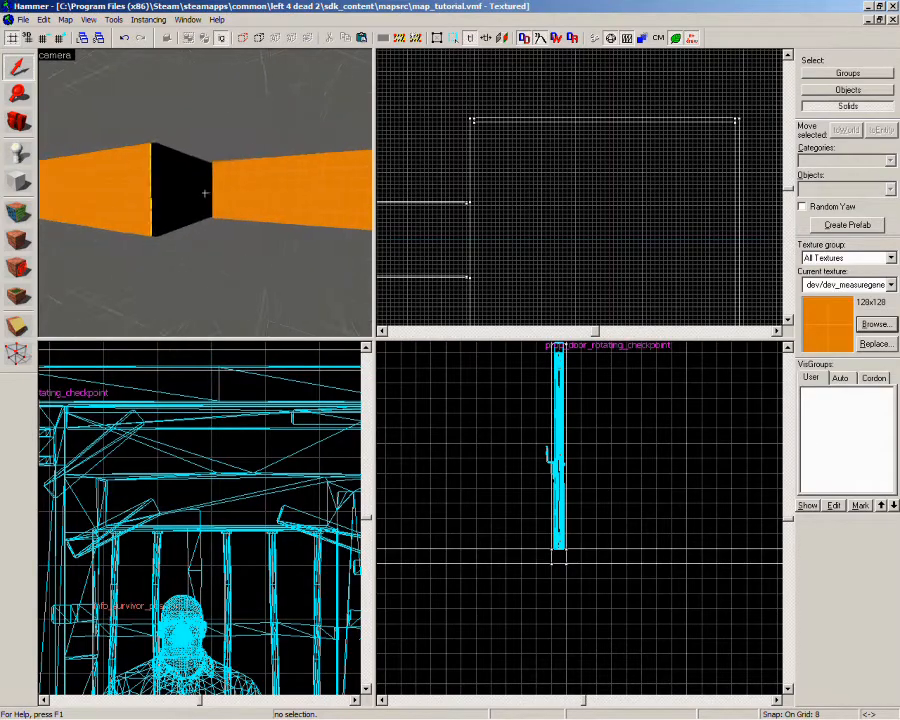
{"action": "left_click", "coordinate": [222, 186]}
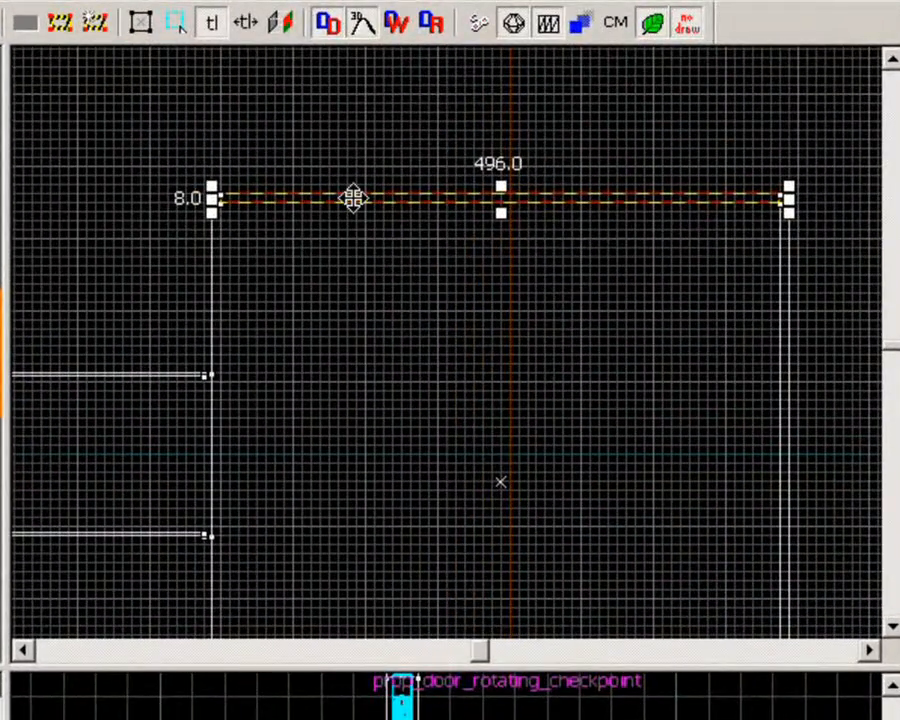
{"action": "mouse_move", "coordinate": [353, 198]}
{"action": "left_mouse_down"}
{"action": "mouse_move", "coordinate": [357, 390]}
{"action": "mouse_move", "coordinate": [342, 412]}
{"action": "mouse_move", "coordinate": [345, 461]}
{"action": "left_mouse_up"}
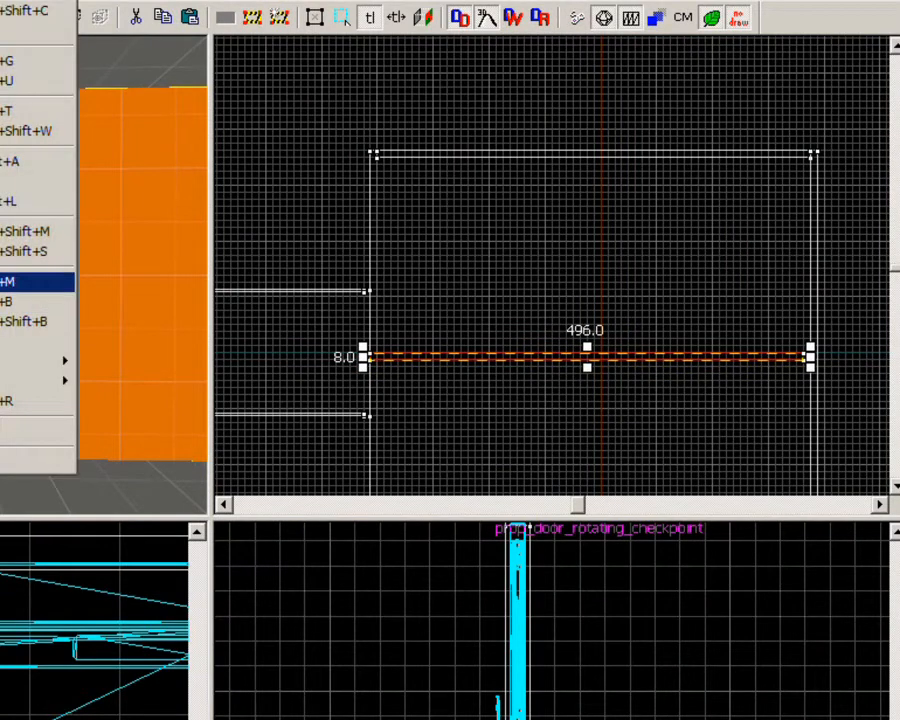
{"action": "left_click", "coordinate": [8, 281]}
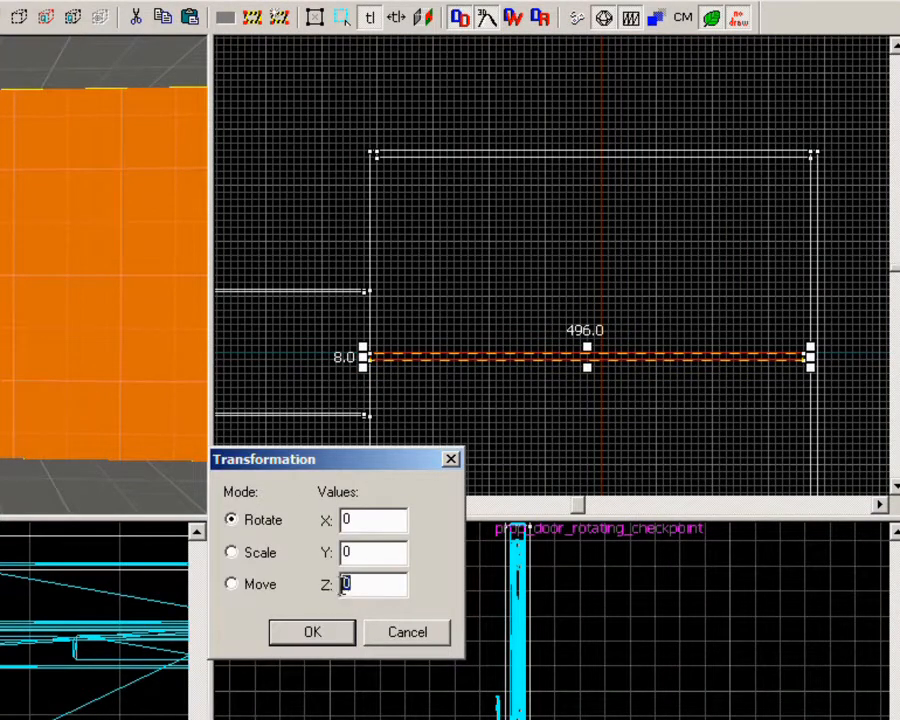
{"action": "left_click", "coordinate": [311, 633]}
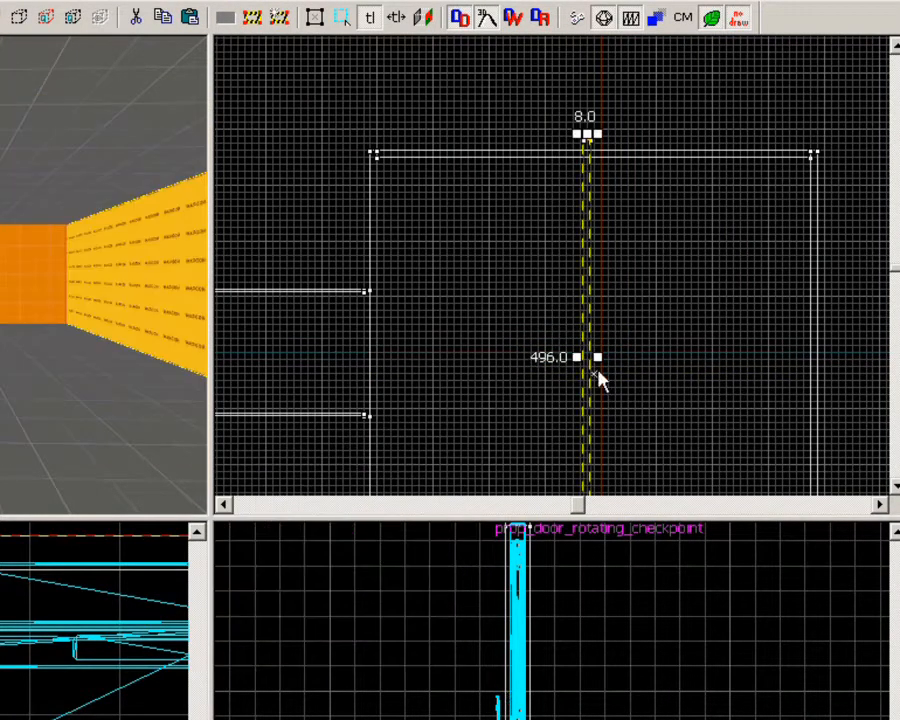
Move the rotated wall to the room's open side facing the hallway and align its ends with the adjoining walls in the top view
{"action": "key", "text": "z"}
{"action": "key", "text": "w"}
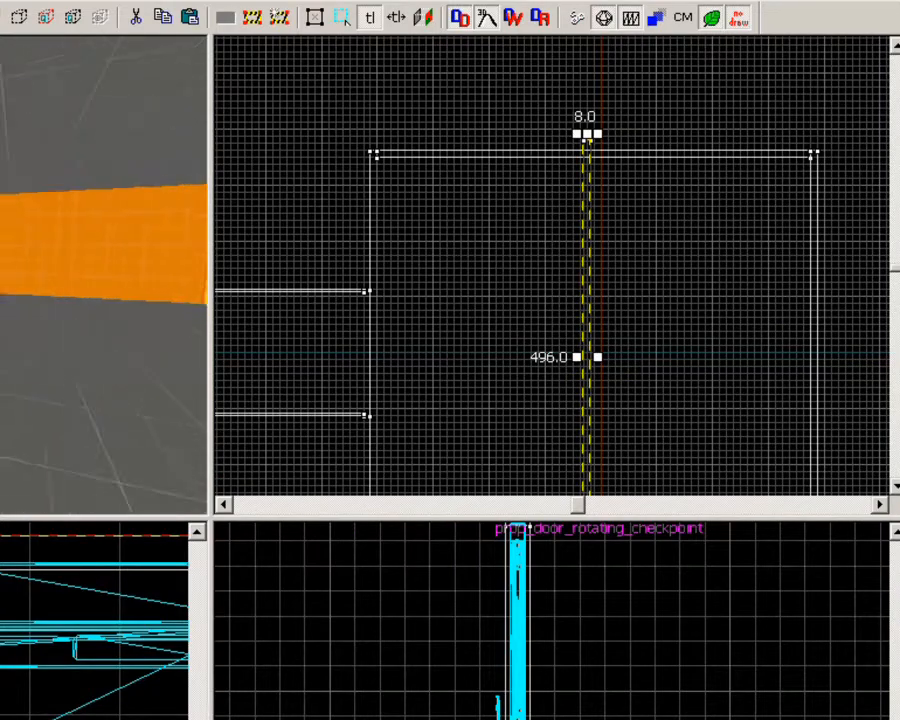
{"action": "key", "text": "w"}
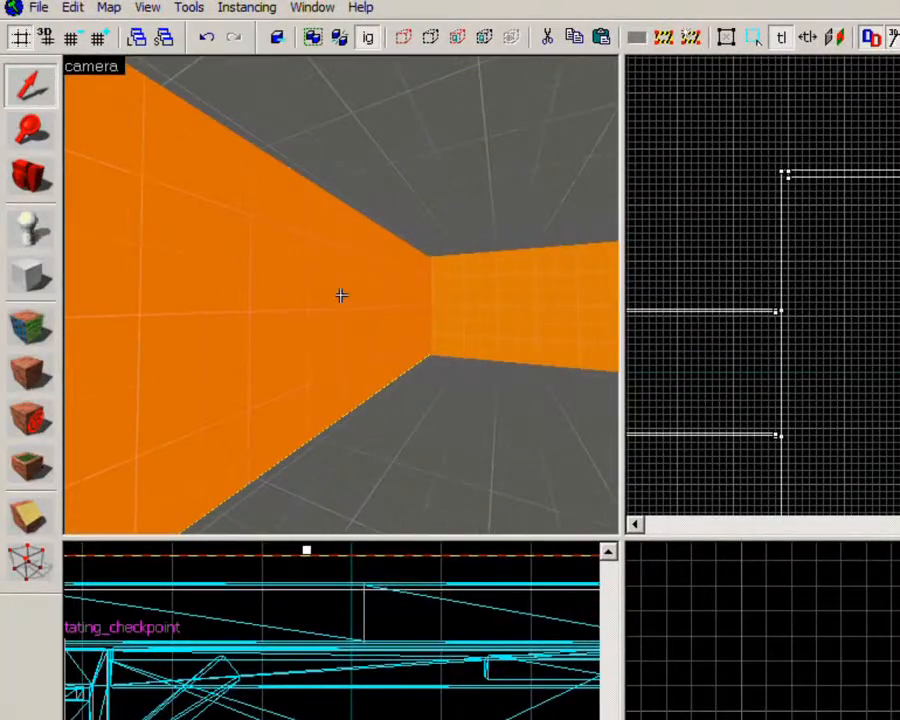
{"action": "key", "text": "s"}
{"action": "key", "text": "z"}
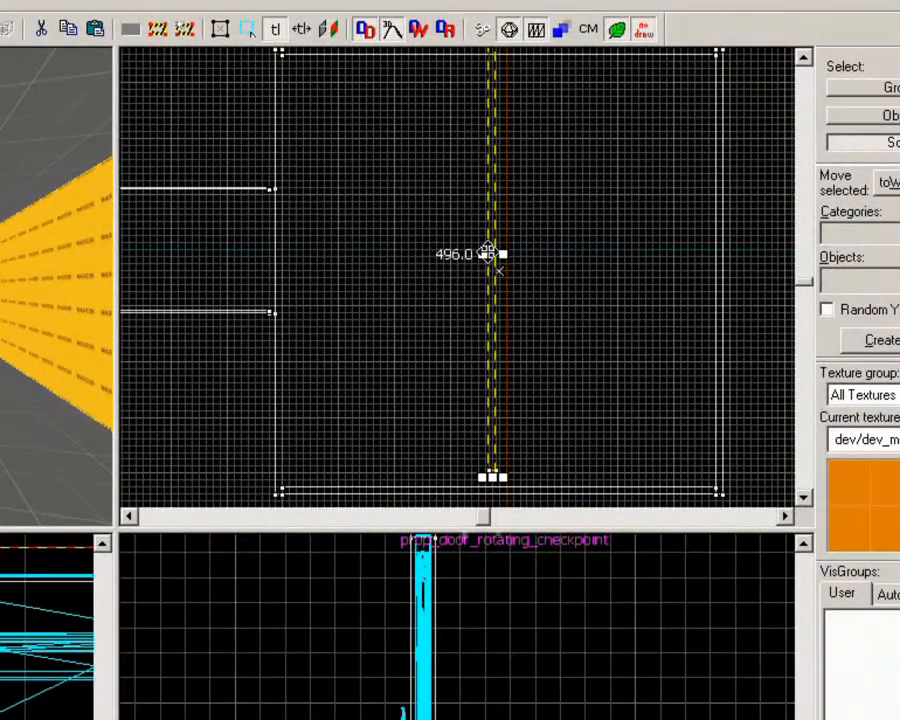
{"action": "mouse_move", "coordinate": [488, 253]}
{"action": "left_mouse_down"}
{"action": "mouse_move", "coordinate": [477, 263]}
{"action": "mouse_move", "coordinate": [289, 269]}
{"action": "mouse_move", "coordinate": [279, 277]}
{"action": "left_mouse_up"}
{"action": "key", "text": "w"}
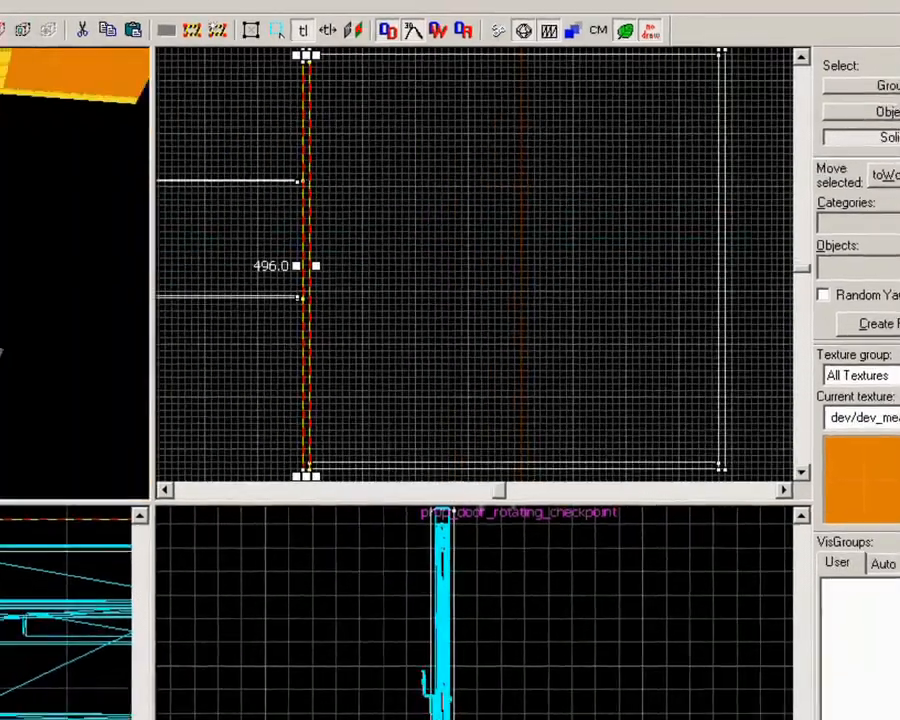
{"action": "key", "text": "w"}
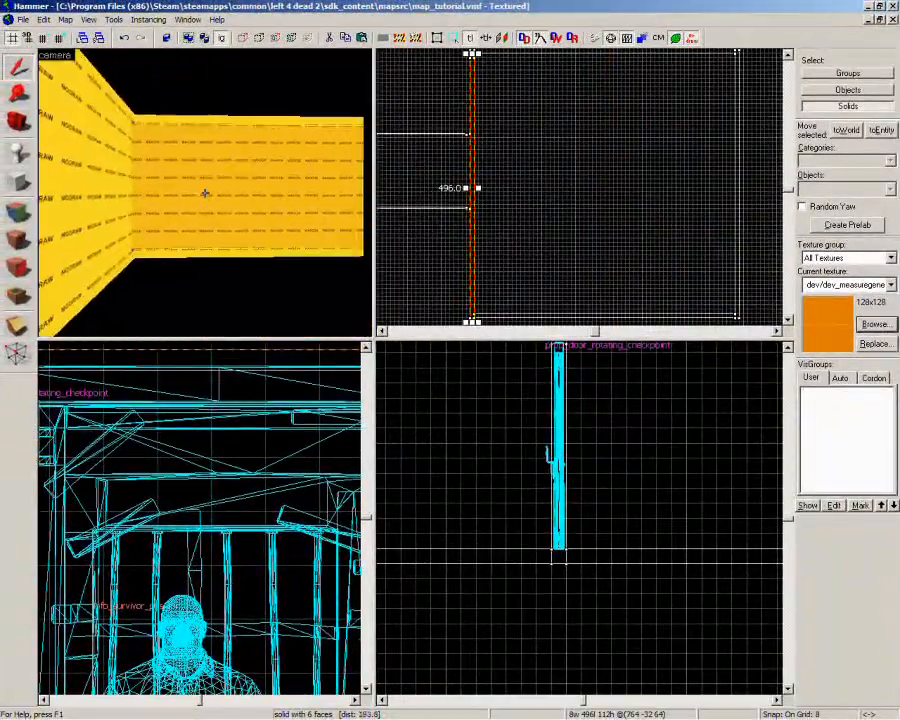
{"action": "key", "text": "w"}
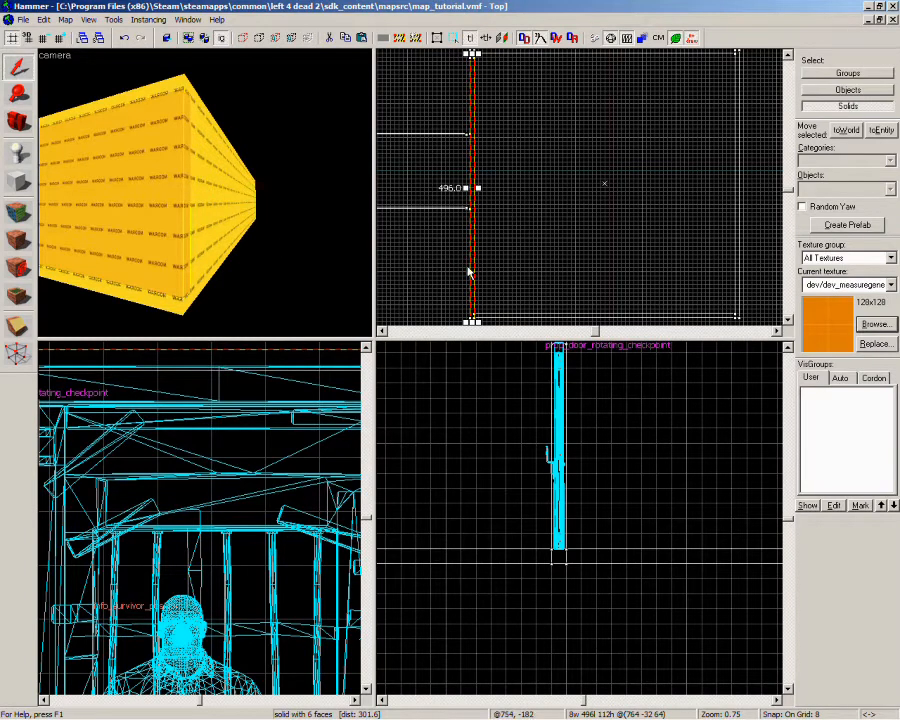
{"action": "left_click_drag", "start_coordinate": [471, 267], "coordinate": [470, 262]}
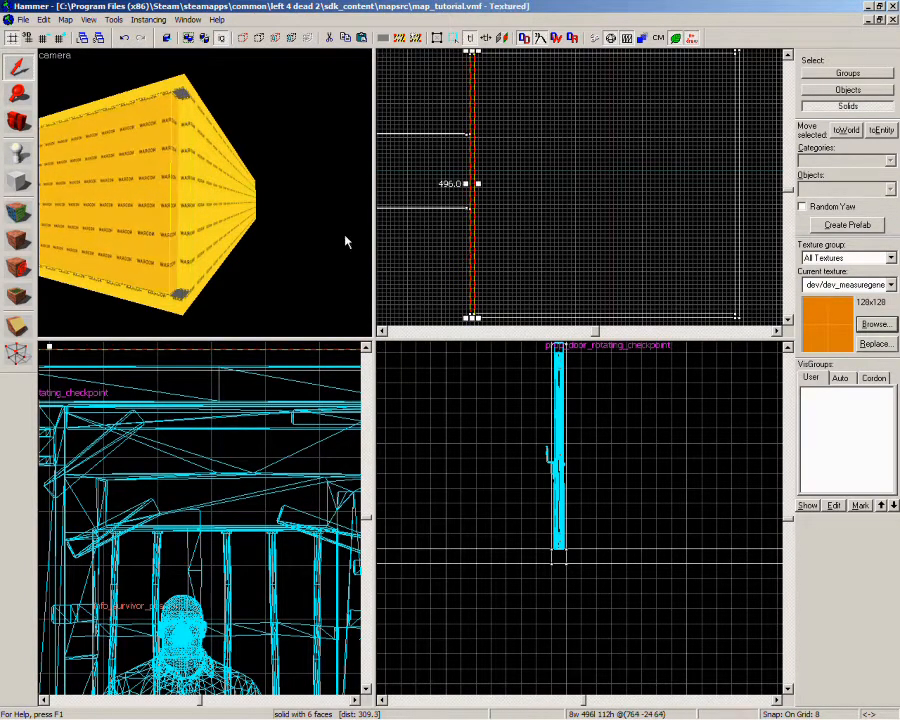
Inspect the new wall's corners and the joint between the room and the hallway in the 3D view
{"action": "key", "text": "z"}
{"action": "key", "text": "w"}
{"action": "key", "text": "w"}
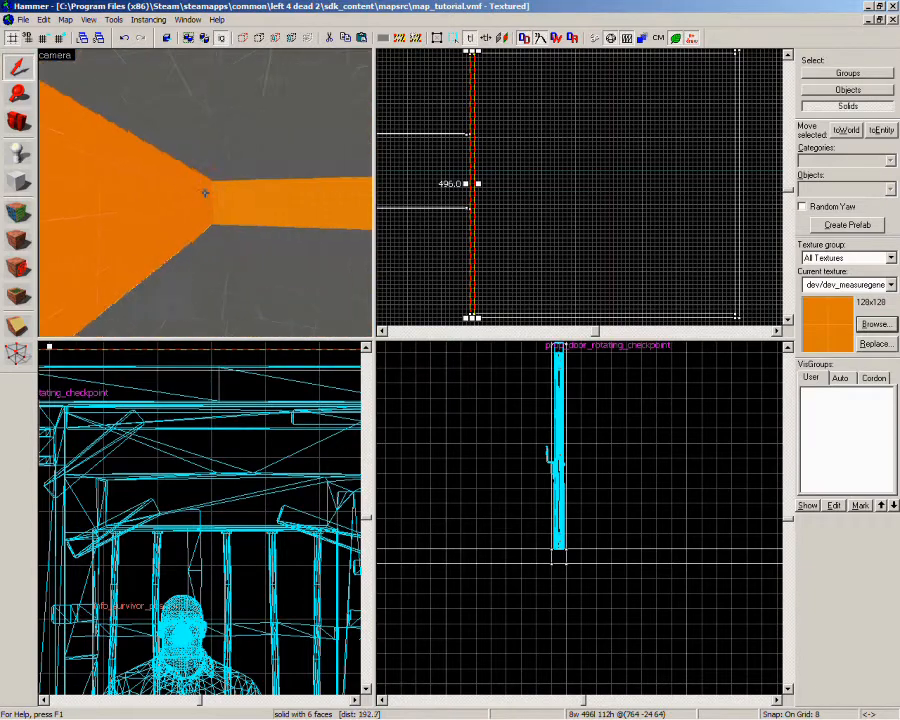
{"action": "key", "text": "s"}
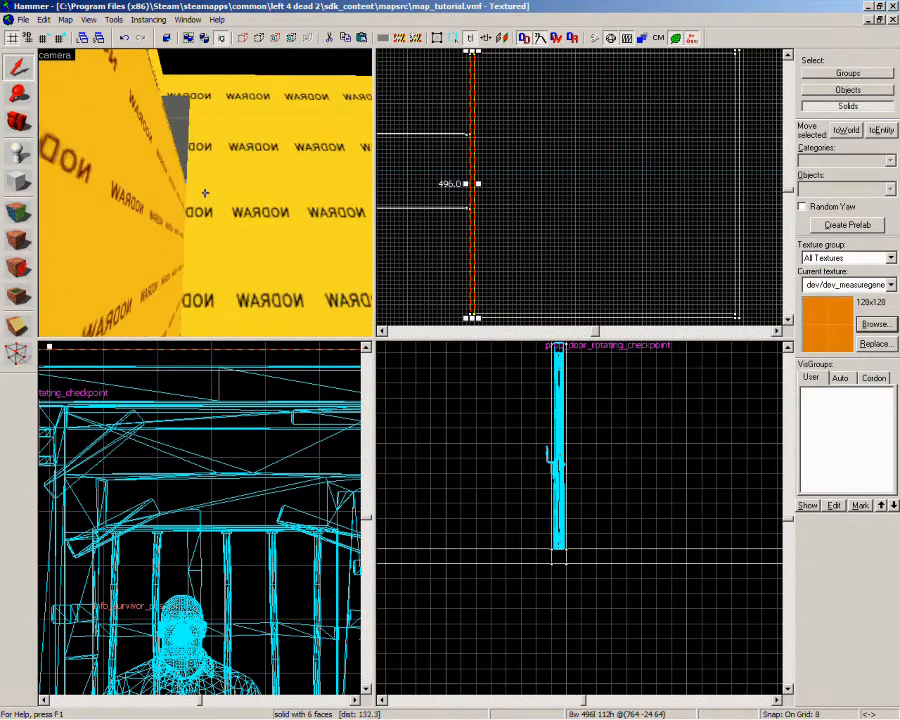
{"action": "key", "text": "w"}
{"action": "key", "text": "d"}
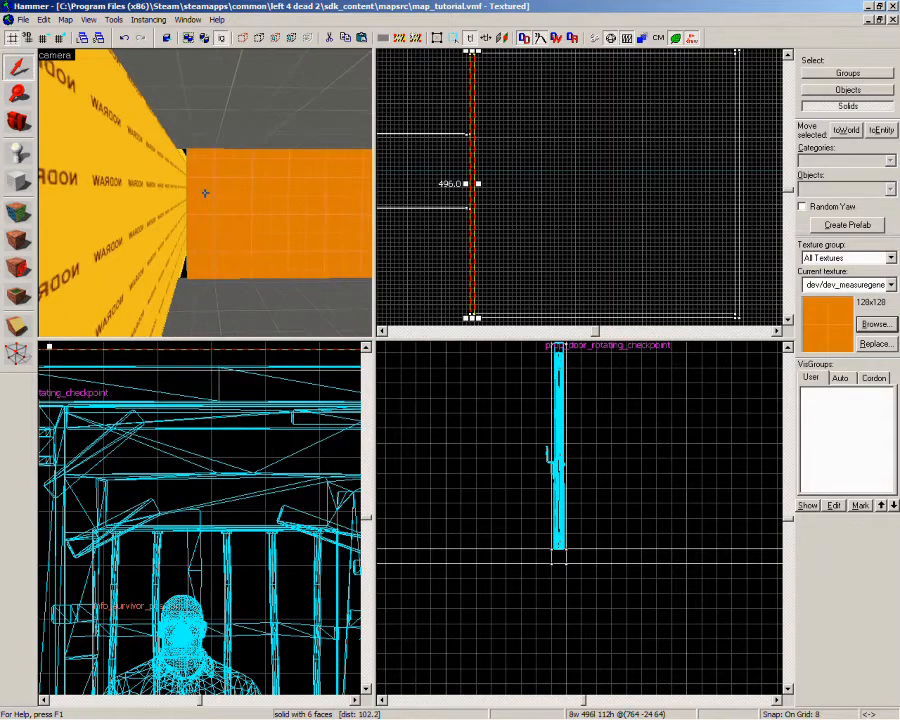
{"action": "key", "text": "a"}
{"action": "key", "text": "a"}
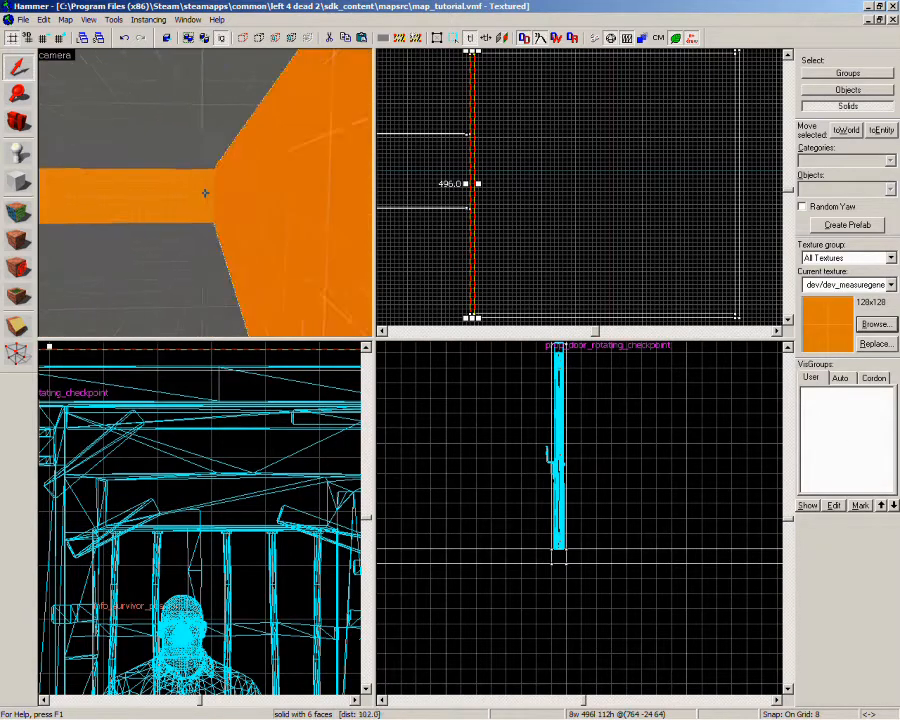
{"action": "key", "text": "s"}
{"action": "key", "text": "w"}
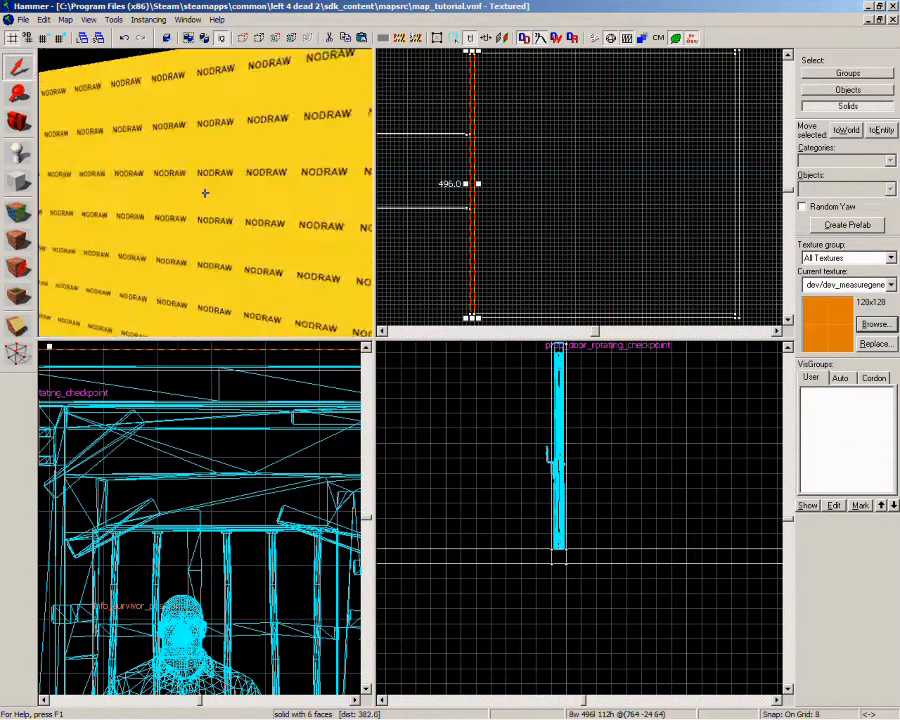
{"action": "key", "text": "s"}
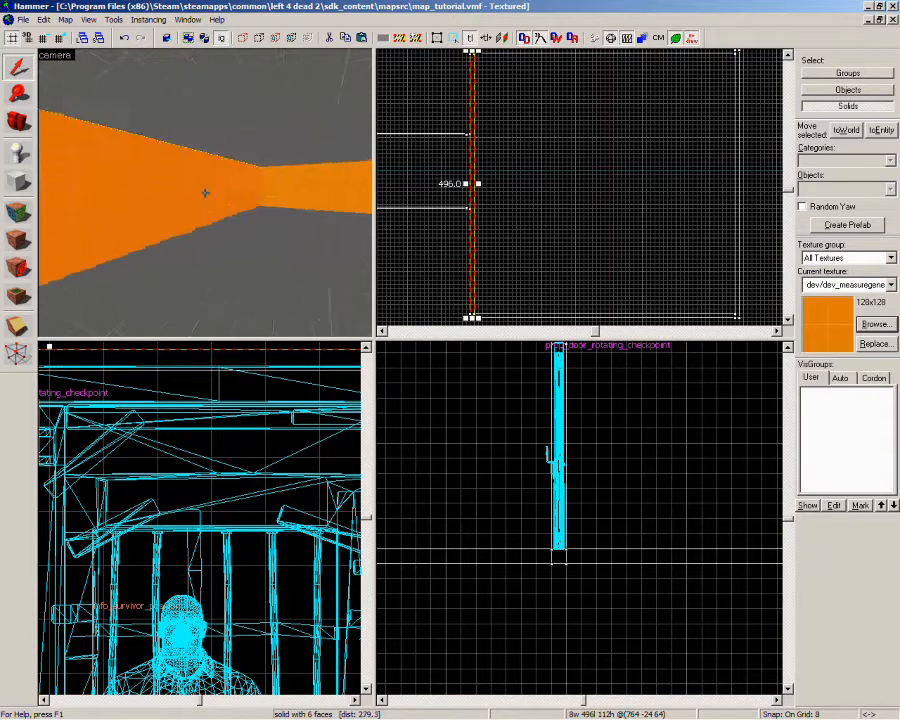
{"action": "key", "text": "w"}
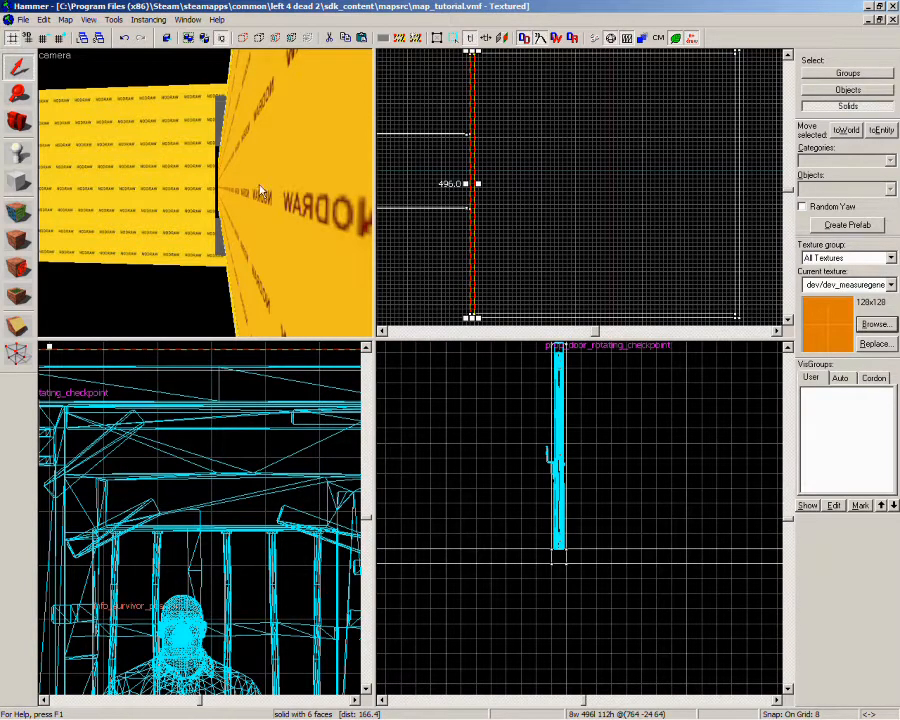
Extend both hallway side walls to 504 units in the top view so they meet the room's new wall
{"action": "key", "text": "w"}
{"action": "left_click", "coordinate": [205, 193]}
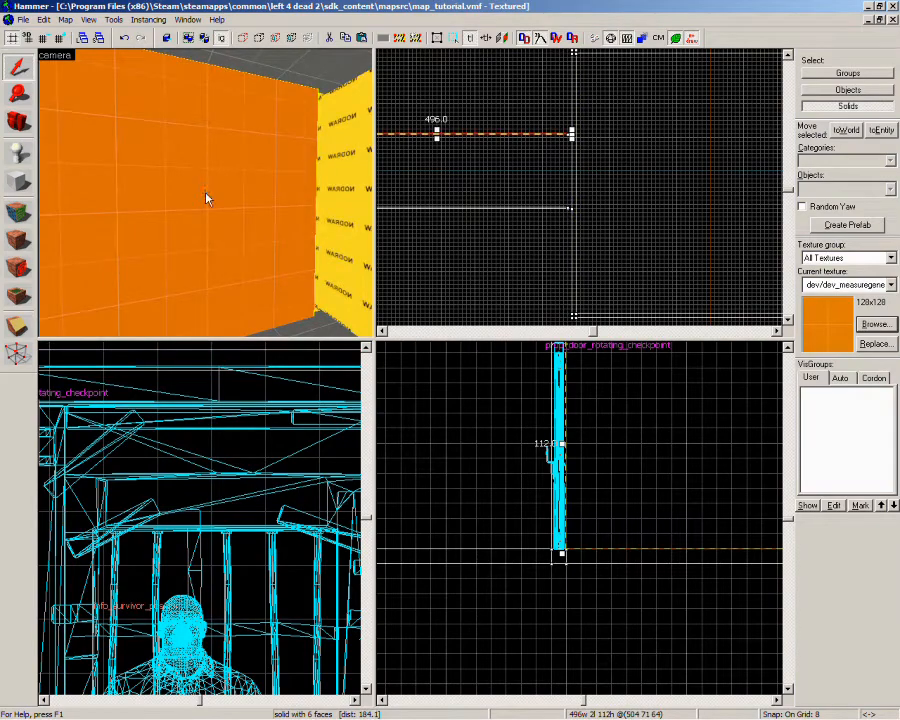
{"action": "scroll", "coordinate": [592, 143], "scroll_direction": "up", "scroll_amount": 4}
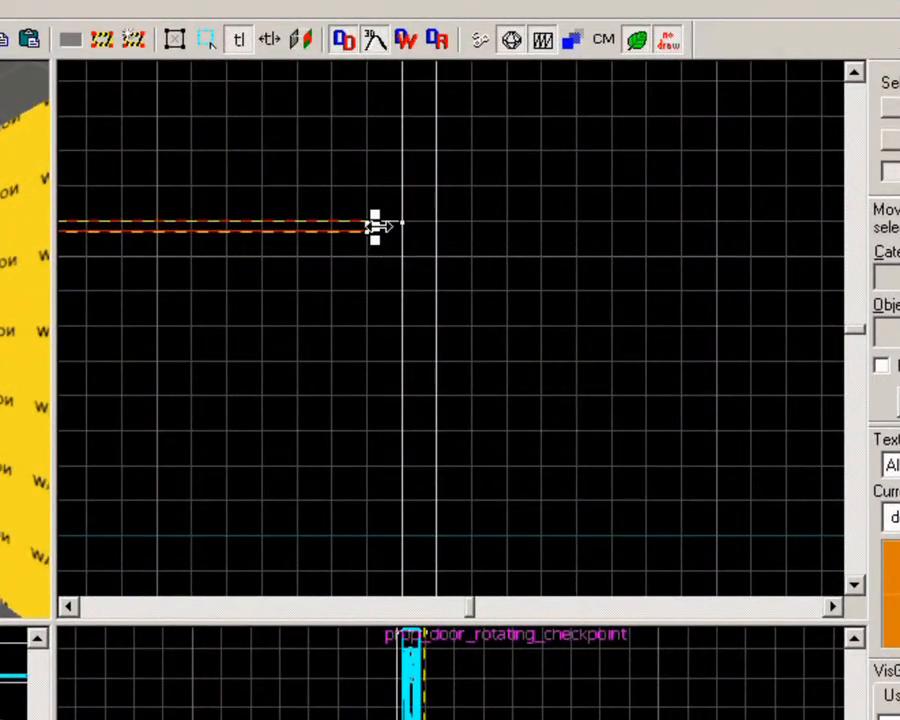
{"action": "left_click_drag", "start_coordinate": [380, 226], "coordinate": [404, 228]}
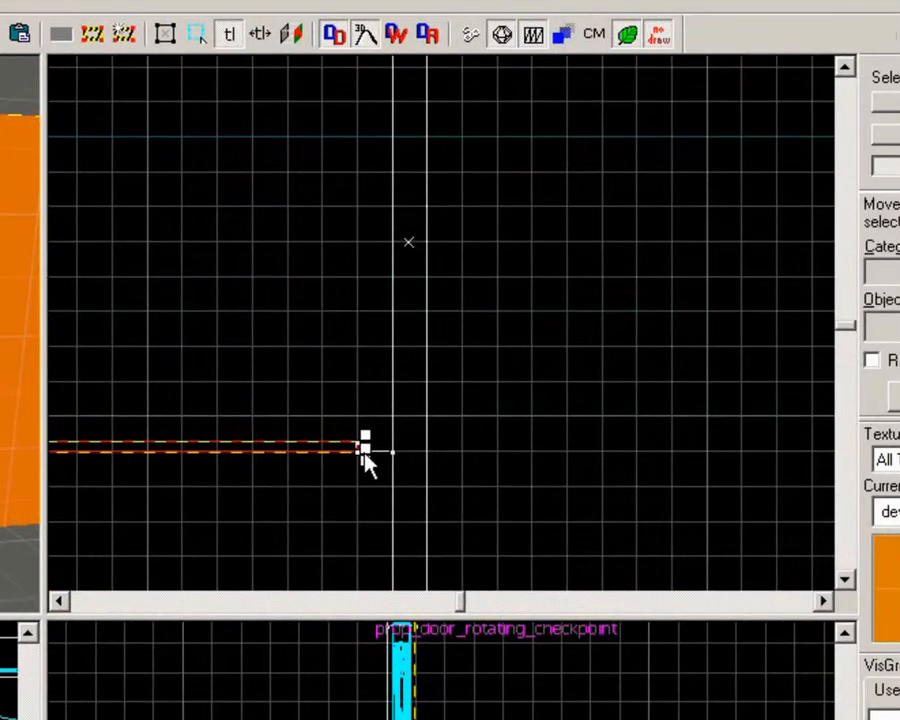
{"action": "left_click_drag", "start_coordinate": [366, 448], "coordinate": [394, 448]}
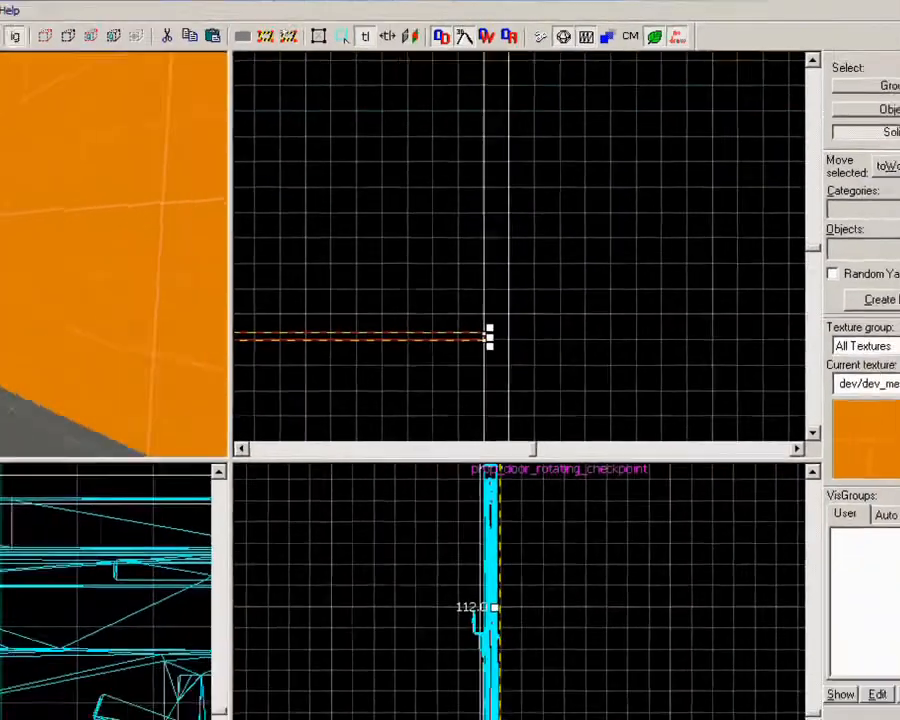
{"action": "key", "text": "w"}
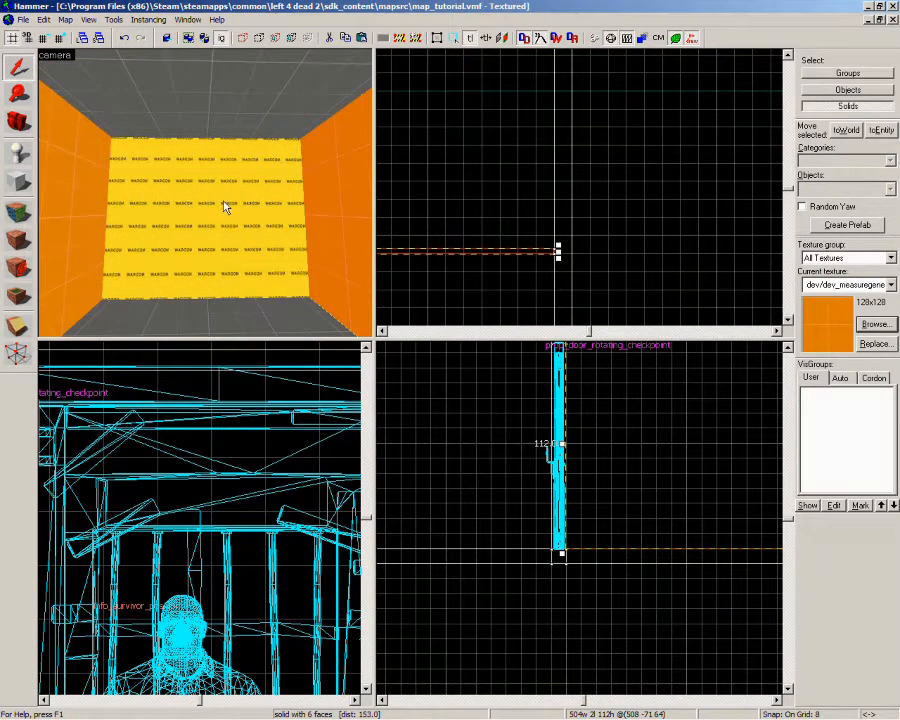
{"action": "left_click", "coordinate": [223, 198]}
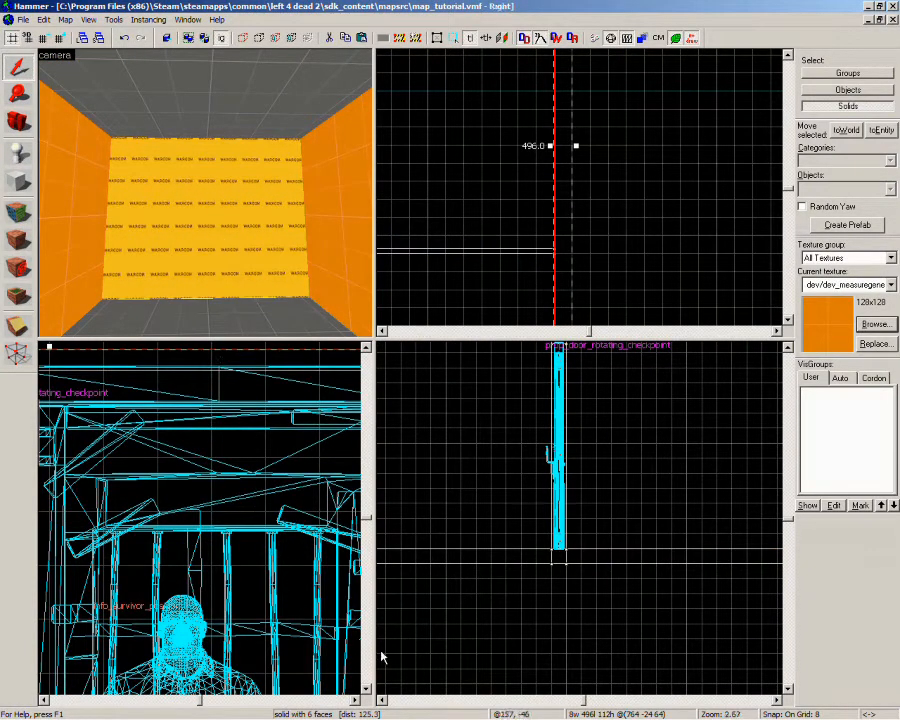
{"action": "scroll", "coordinate": [121, 575], "scroll_direction": "down", "scroll_amount": 10}
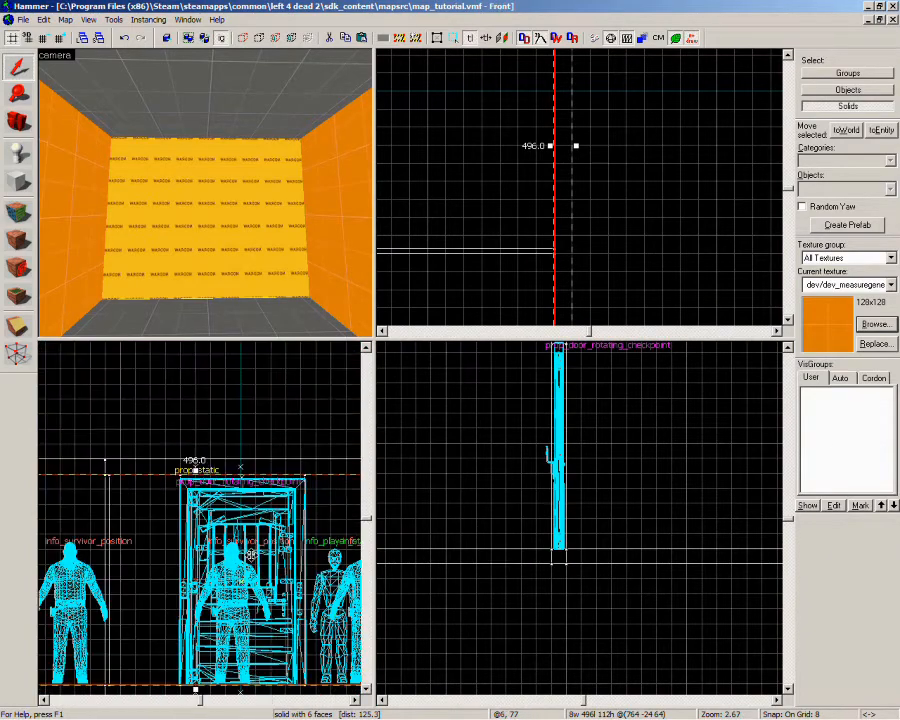
{"action": "scroll", "coordinate": [245, 592], "scroll_direction": "up", "scroll_amount": 4}
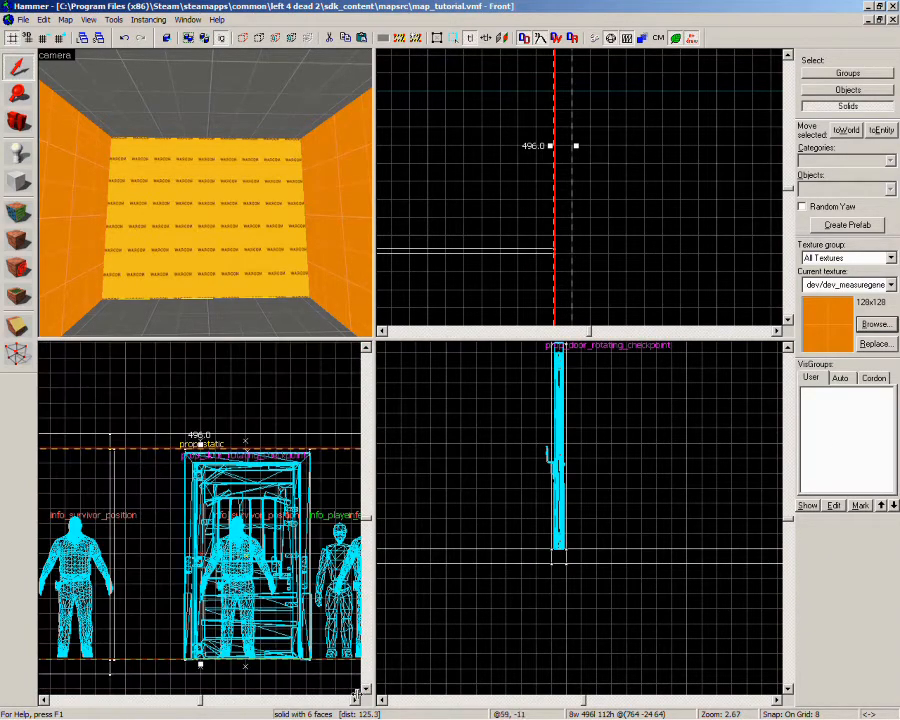
{"action": "scroll", "coordinate": [633, 195], "scroll_direction": "down", "scroll_amount": 3}
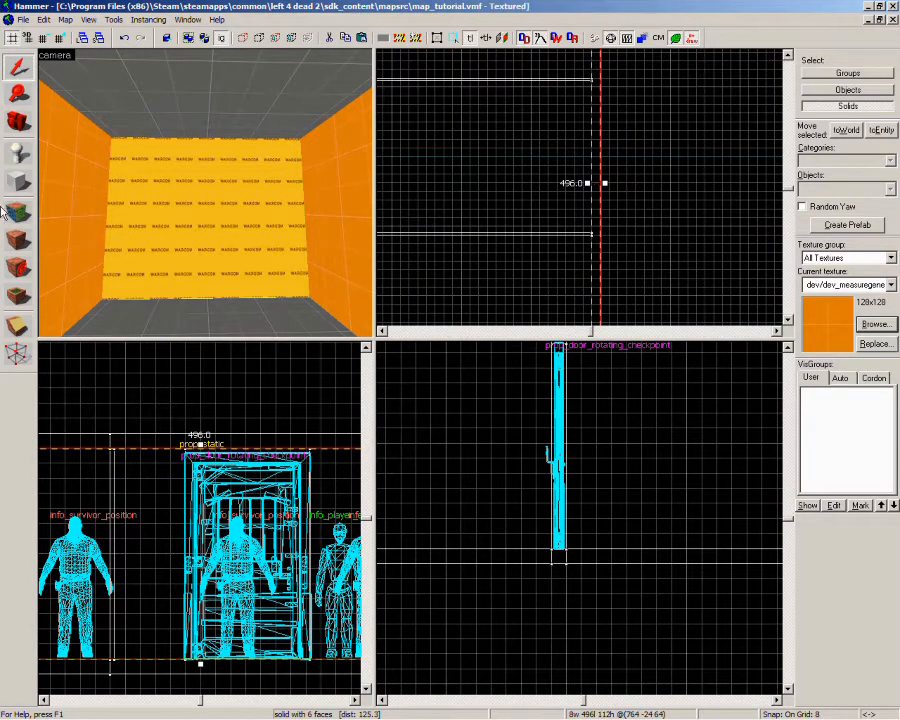
{"action": "scroll", "coordinate": [670, 114], "scroll_direction": "up", "scroll_amount": 2}
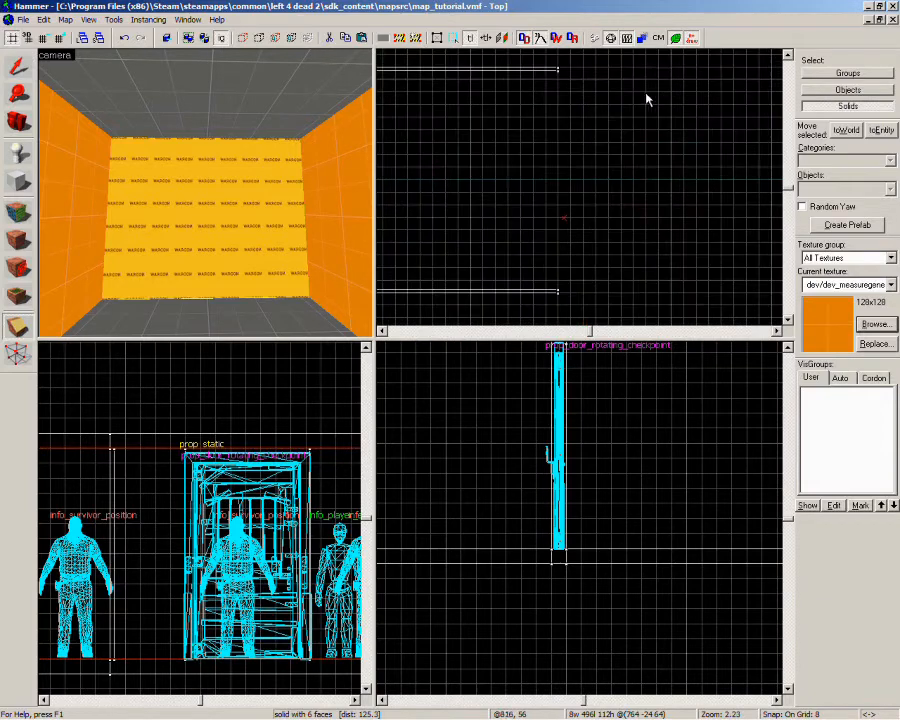
{"action": "left_click", "coordinate": [44, 40]}
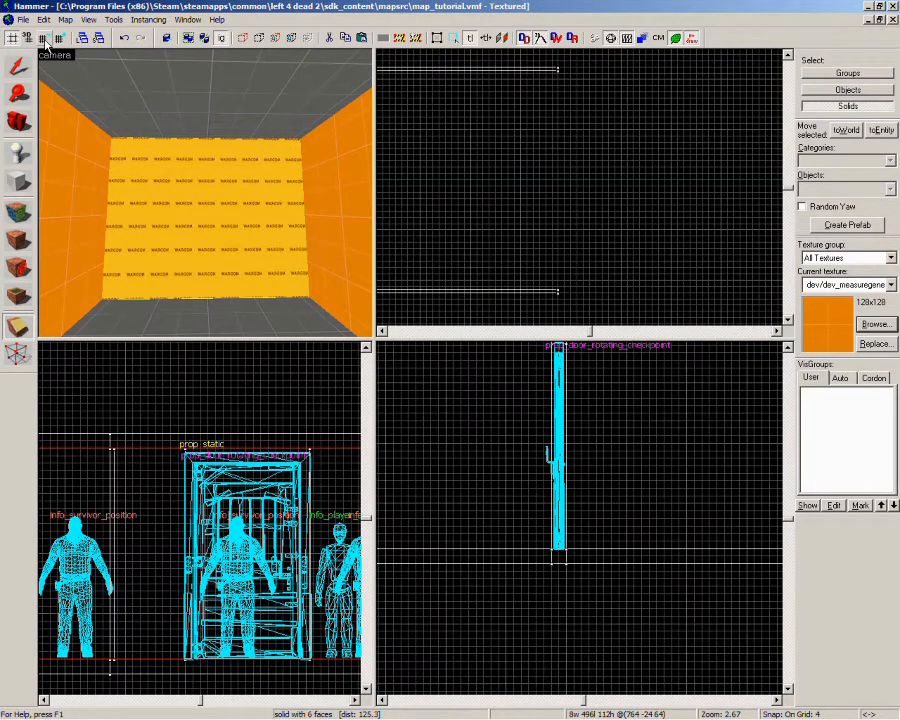
{"action": "left_click", "coordinate": [44, 40]}
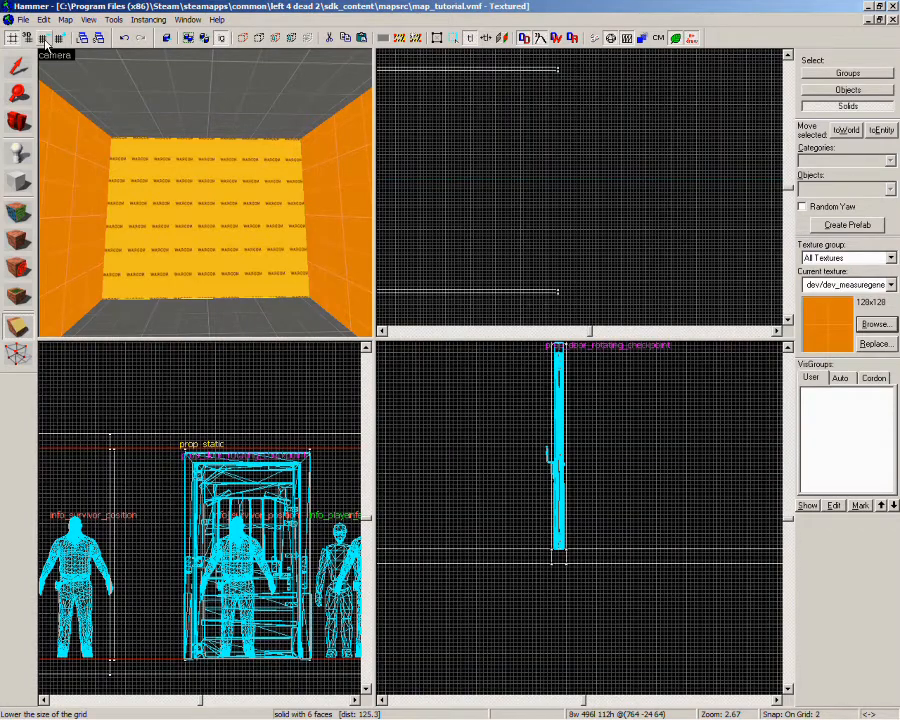
{"action": "left_click", "coordinate": [59, 40]}
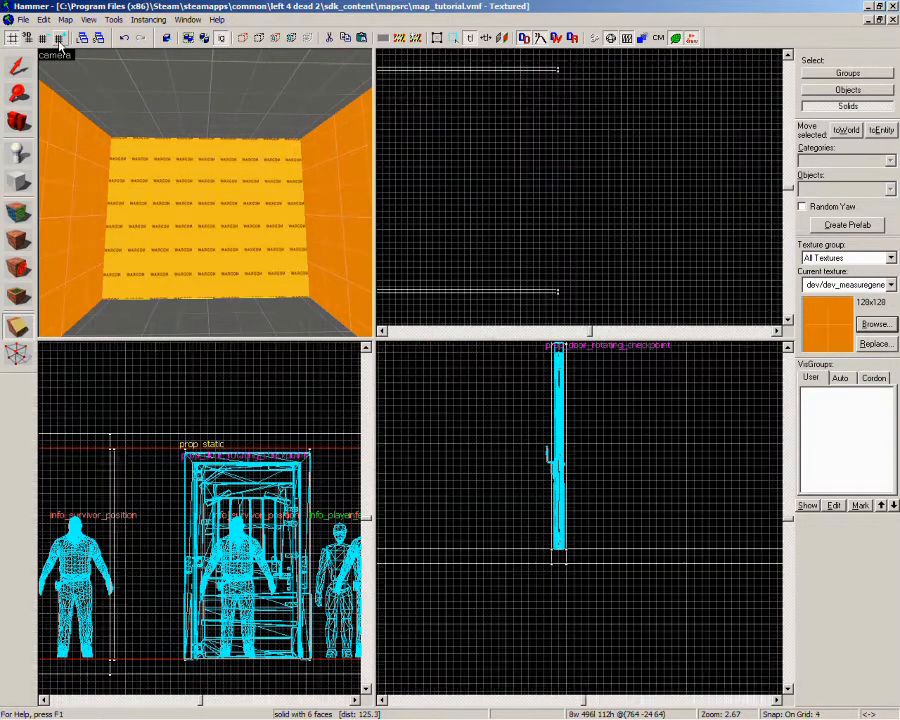
{"action": "left_click", "coordinate": [59, 40]}
Thicken both hallway side walls to 8 units toward the inside of the hallway in the top view
{"action": "key", "text": "z"}
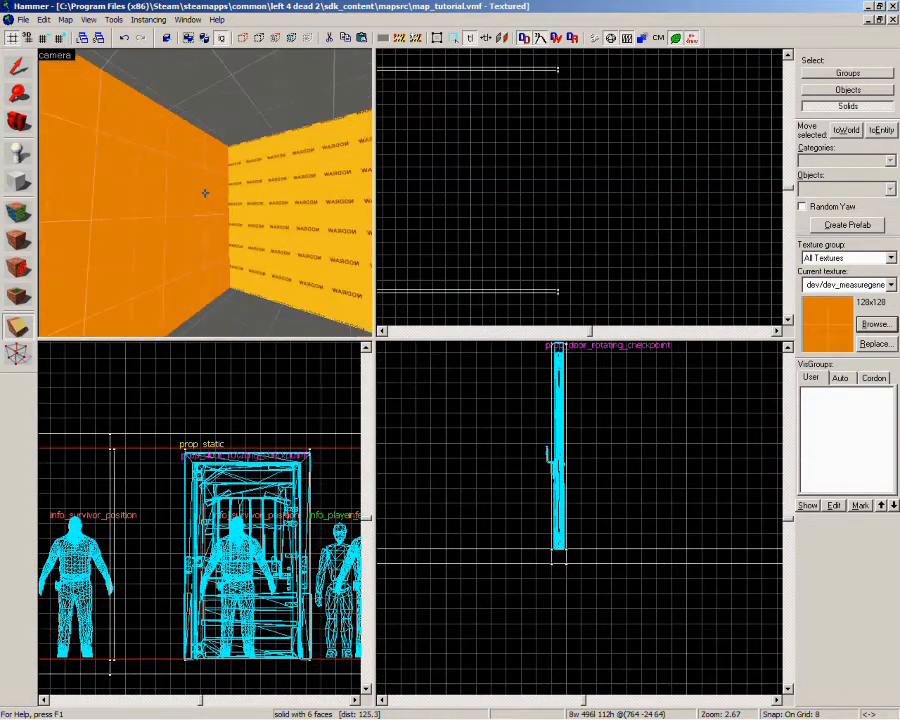
{"action": "key", "text": "w"}
{"action": "key", "text": "z"}
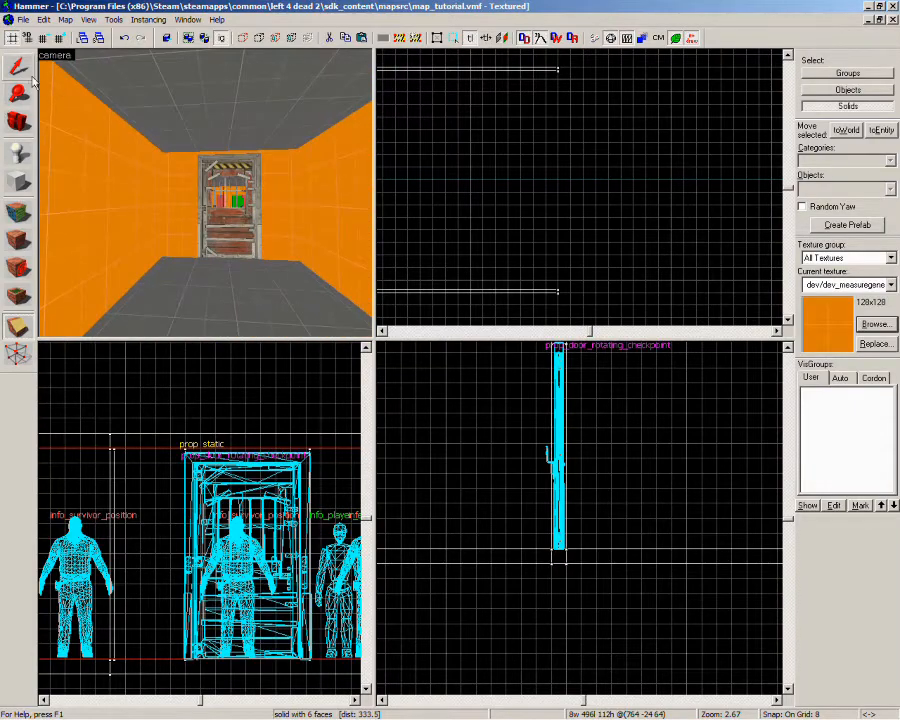
{"action": "left_click", "coordinate": [180, 238]}
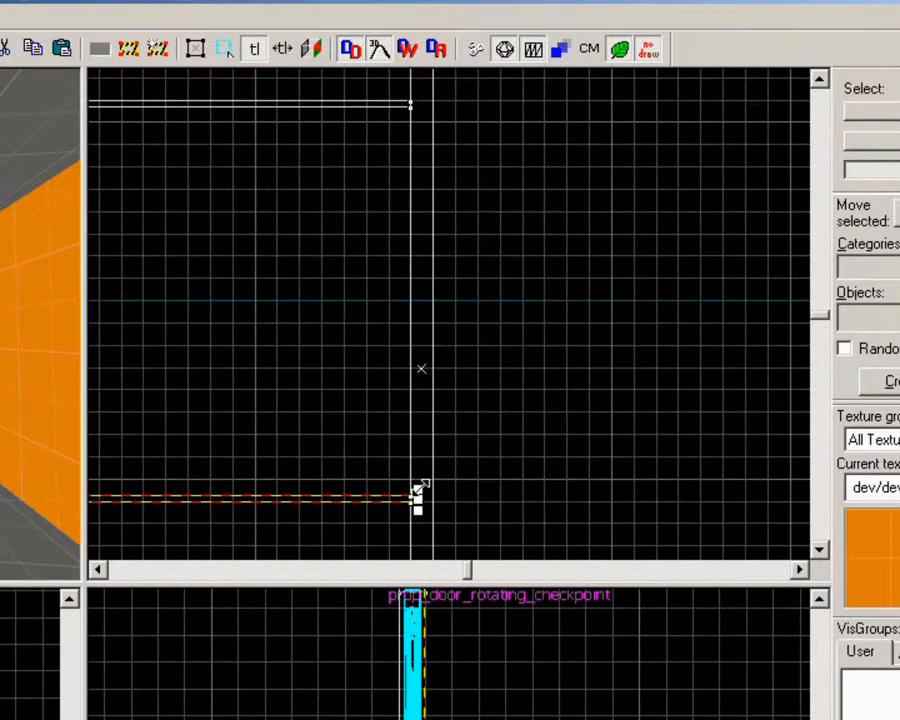
{"action": "left_click_drag", "start_coordinate": [420, 489], "coordinate": [422, 478]}
{"action": "left_click", "coordinate": [3, 393]}
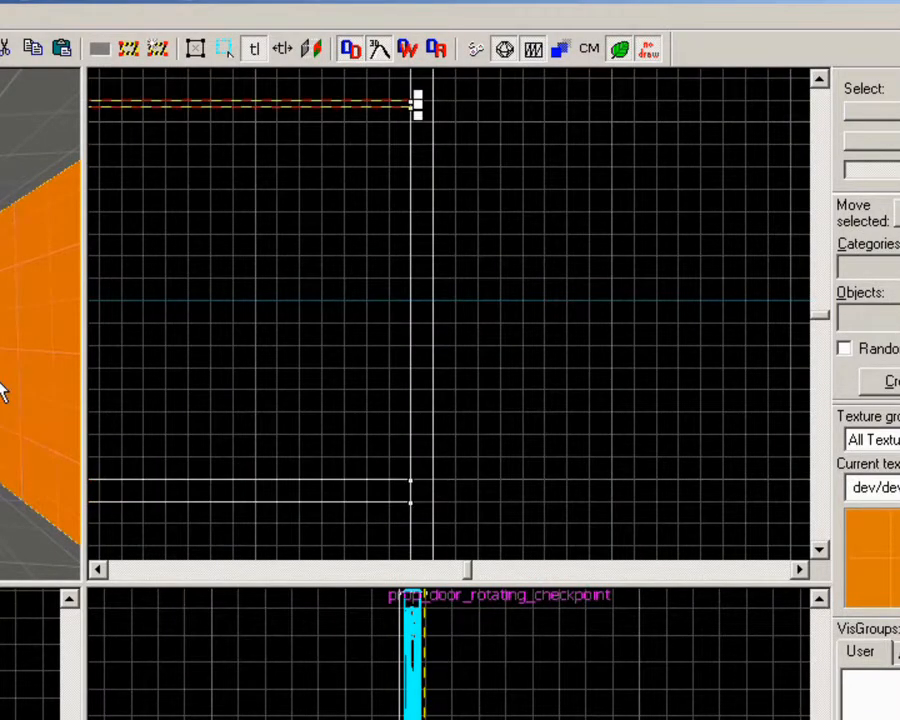
{"action": "left_click_drag", "start_coordinate": [415, 116], "coordinate": [412, 127]}
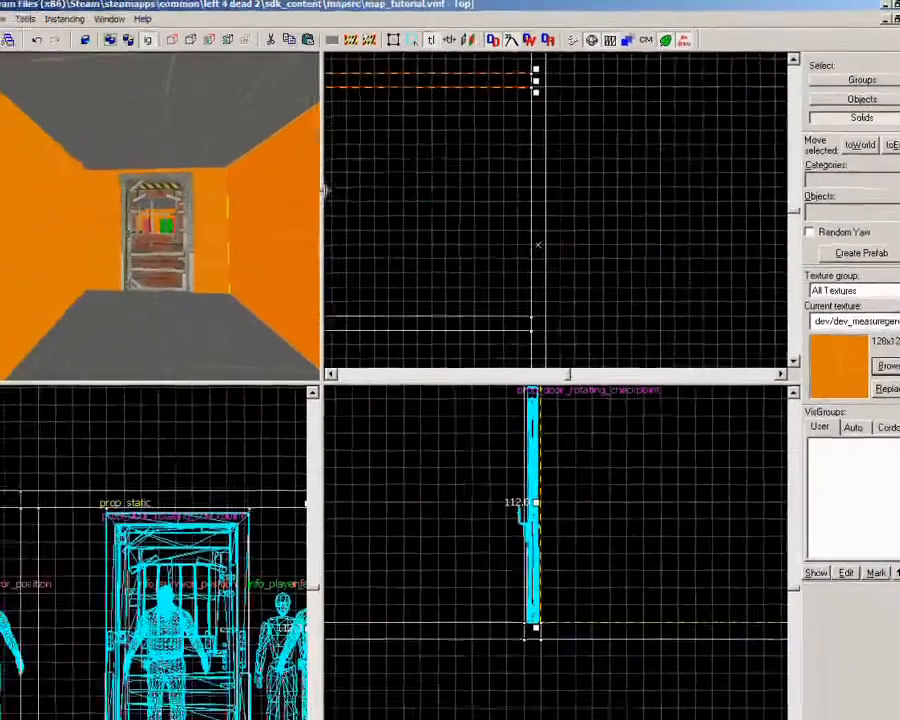
Clip the nodraw wall closing off the hallway along both side walls' inner faces, keeping all pieces, and delete the 128-unit middle piece
{"action": "key", "text": "z"}
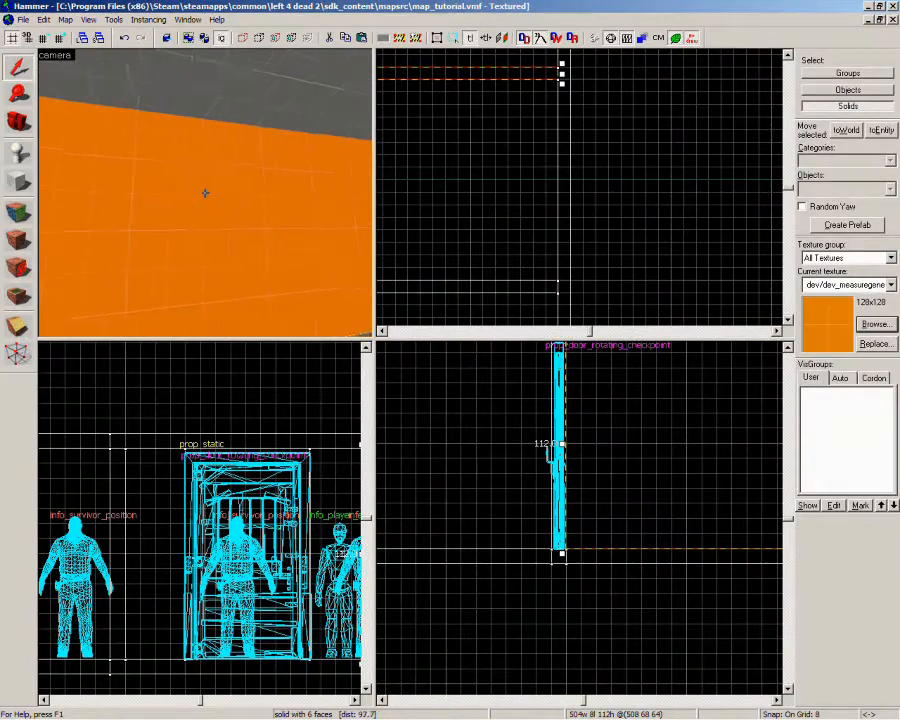
{"action": "left_click", "coordinate": [205, 193]}
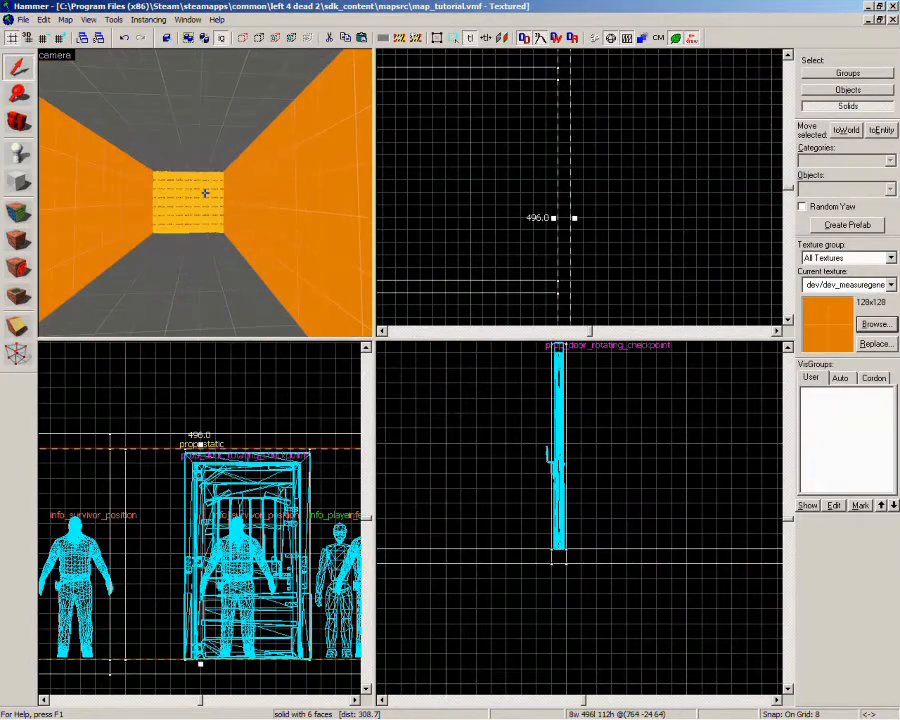
{"action": "key", "text": "z"}
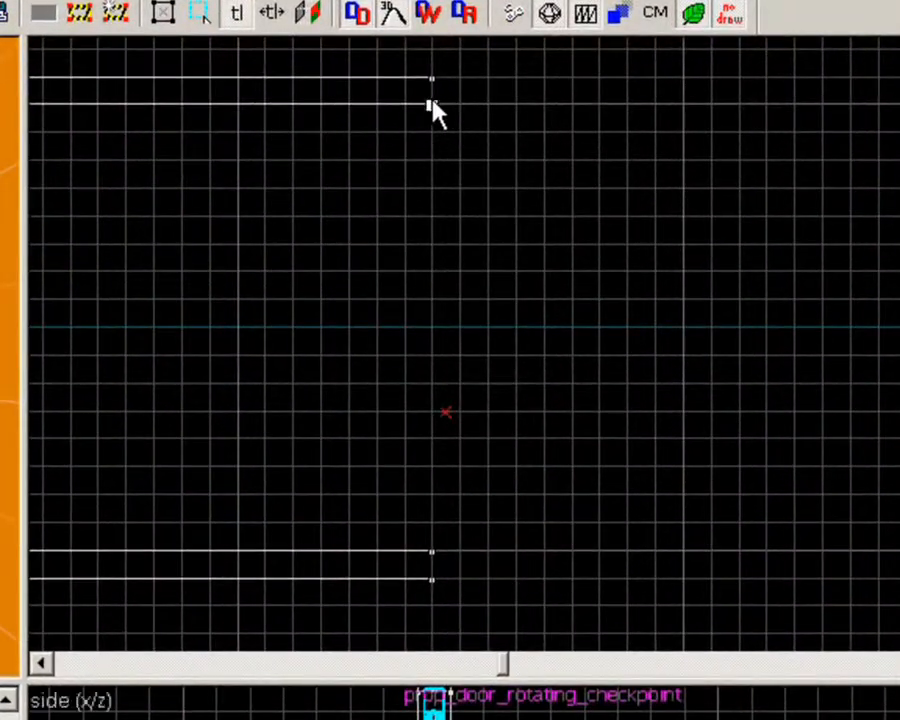
{"action": "left_click_drag", "start_coordinate": [432, 106], "coordinate": [460, 110]}
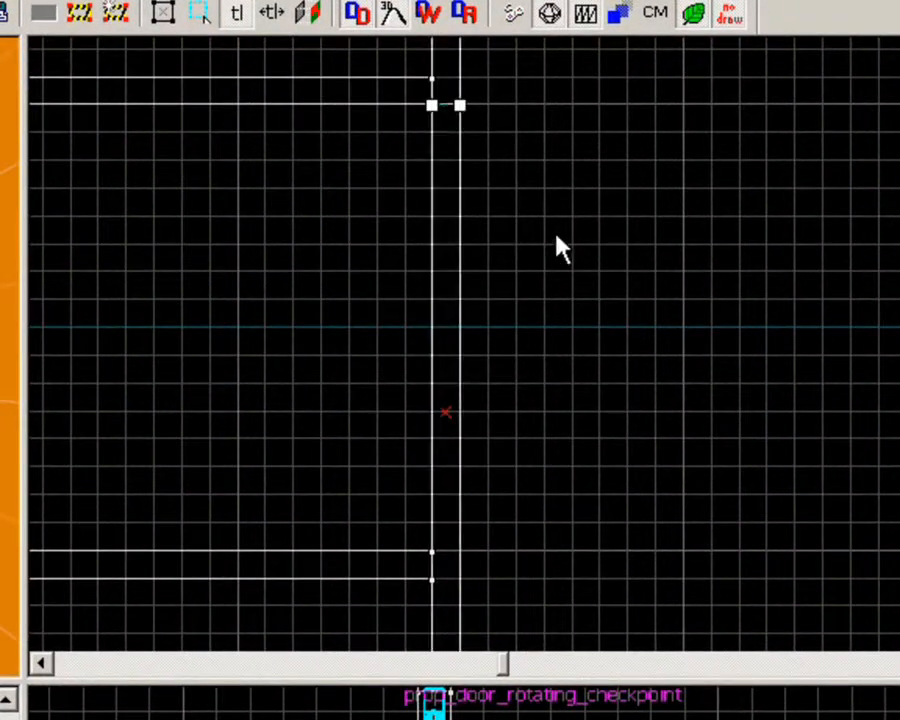
{"action": "key", "text": "Return"}
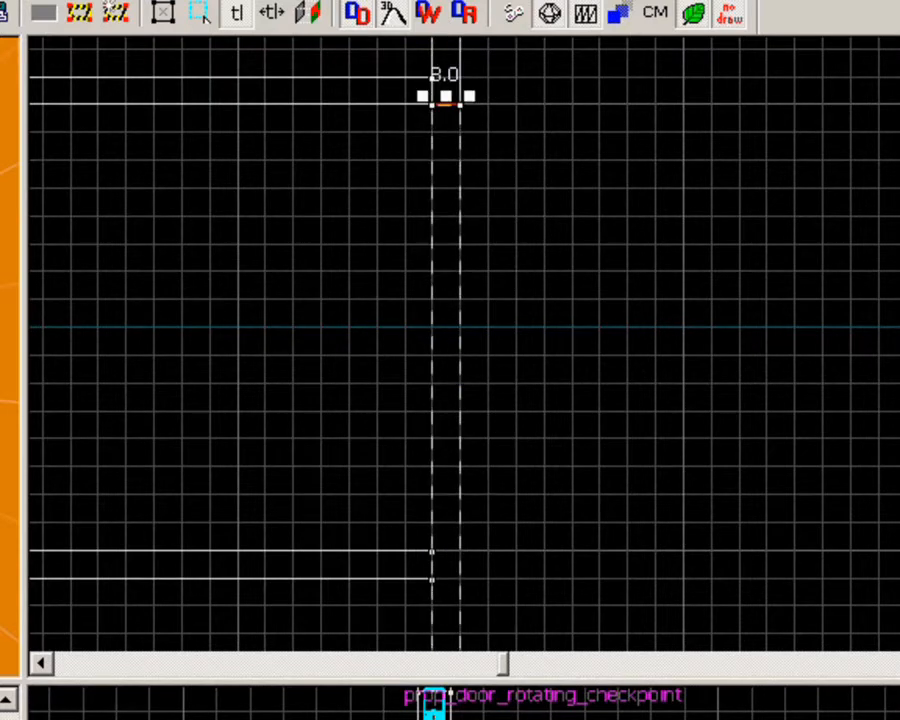
{"action": "key", "text": "Return"}
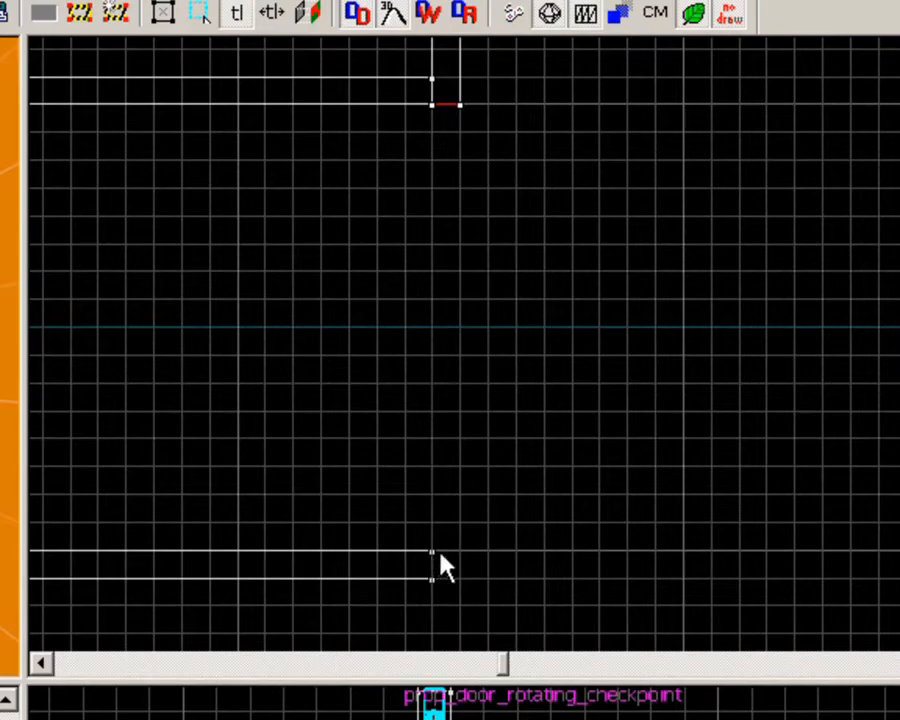
{"action": "left_click_drag", "start_coordinate": [431, 552], "coordinate": [467, 551]}
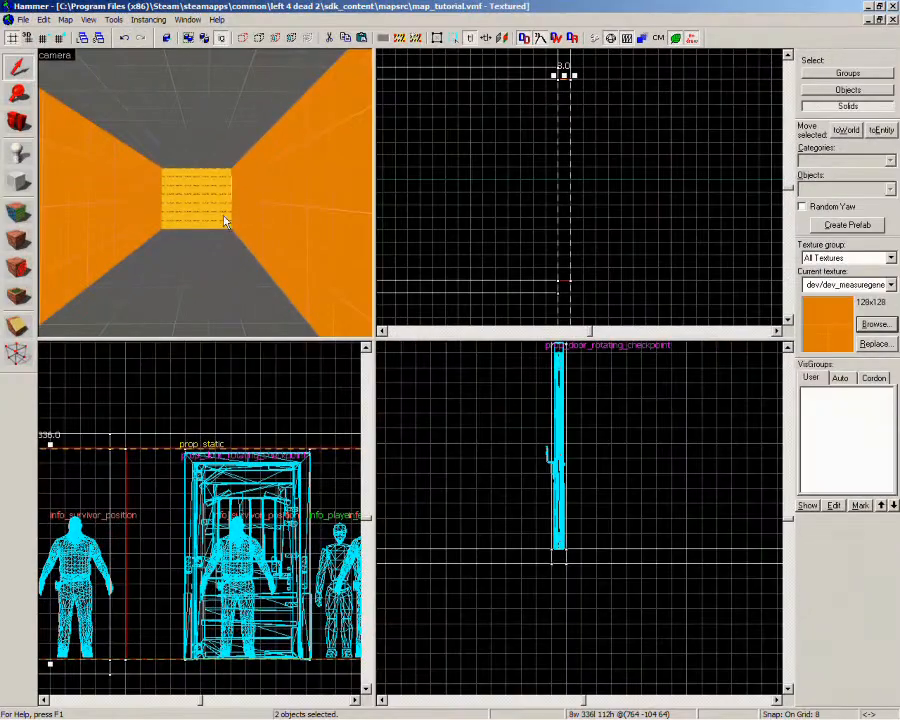
{"action": "left_click", "coordinate": [223, 219]}
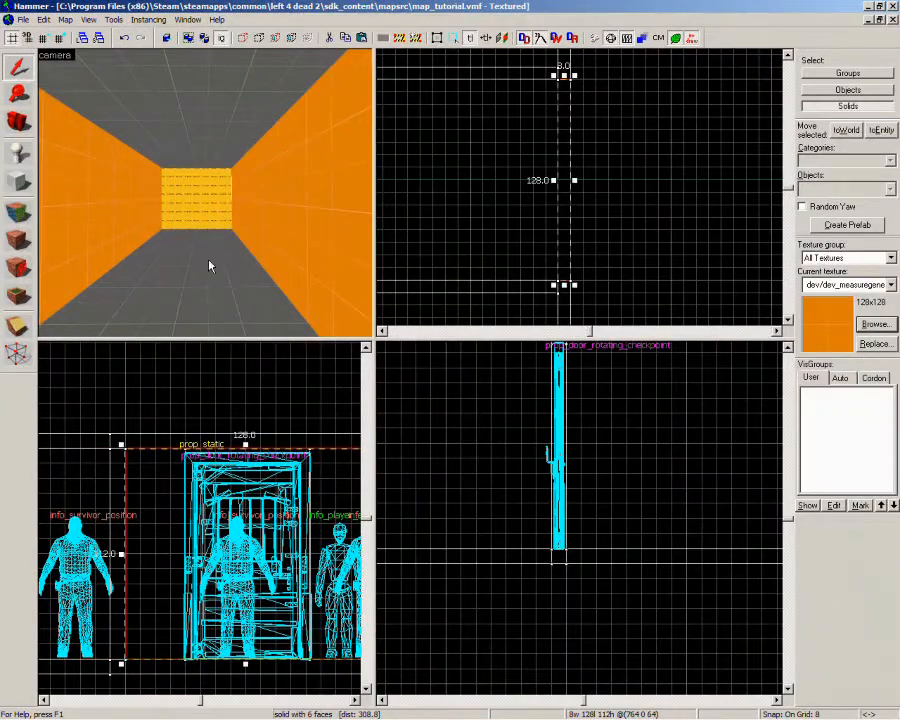
{"action": "key", "text": "Delete"}
Apply the dev/dev_measuregeneric01 texture to the nodraw end face on the left side of the hallway opening
{"action": "key", "text": "z"}
{"action": "key", "text": "w"}
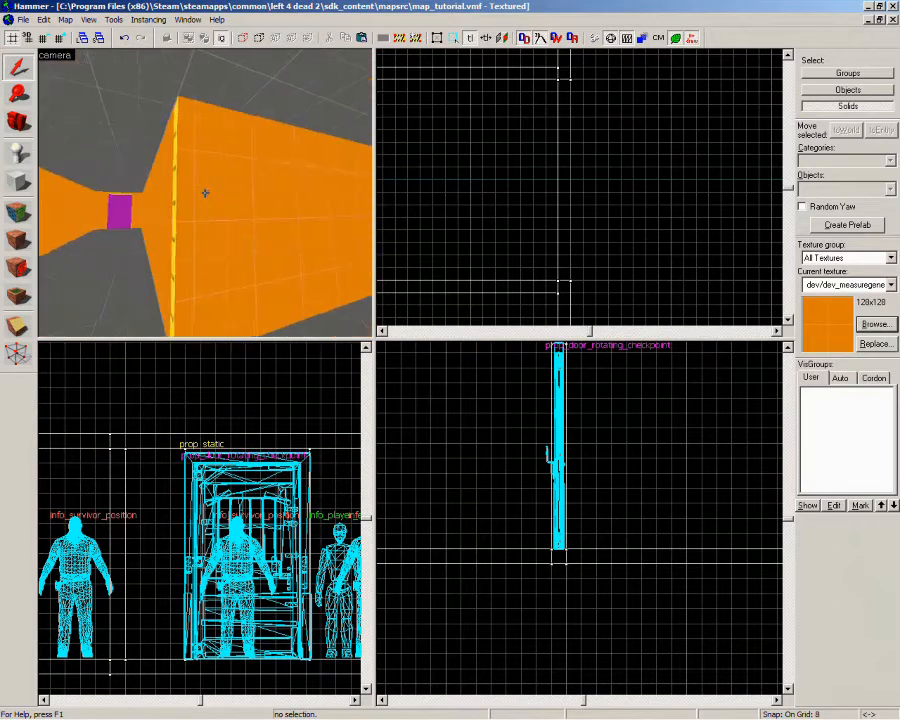
{"action": "key", "text": "a"}
{"action": "key", "text": "z"}
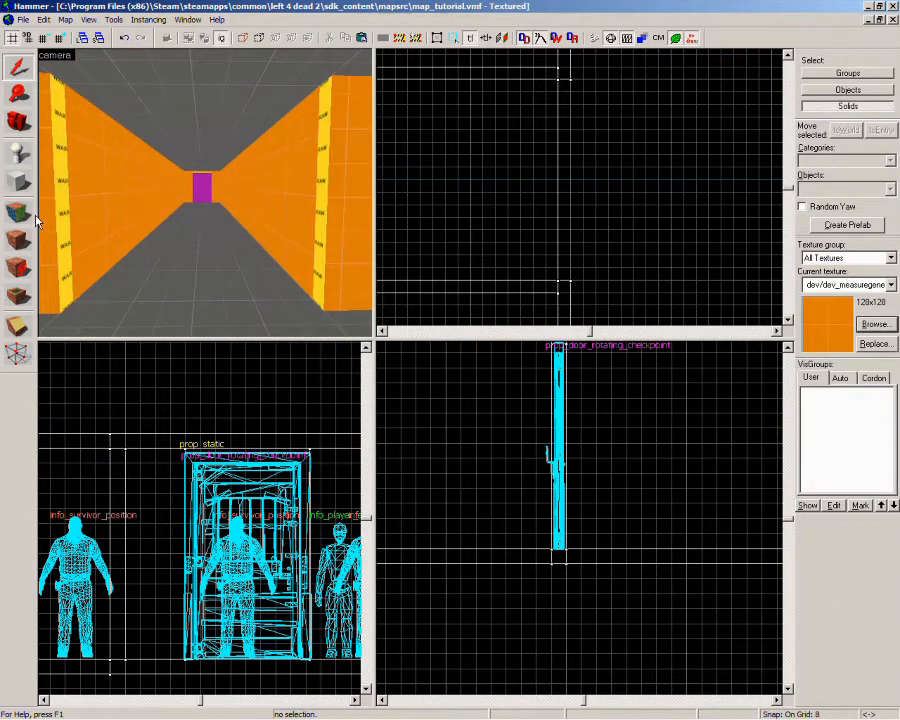
{"action": "key", "text": "shift+a"}
{"action": "left_click", "coordinate": [72, 236]}
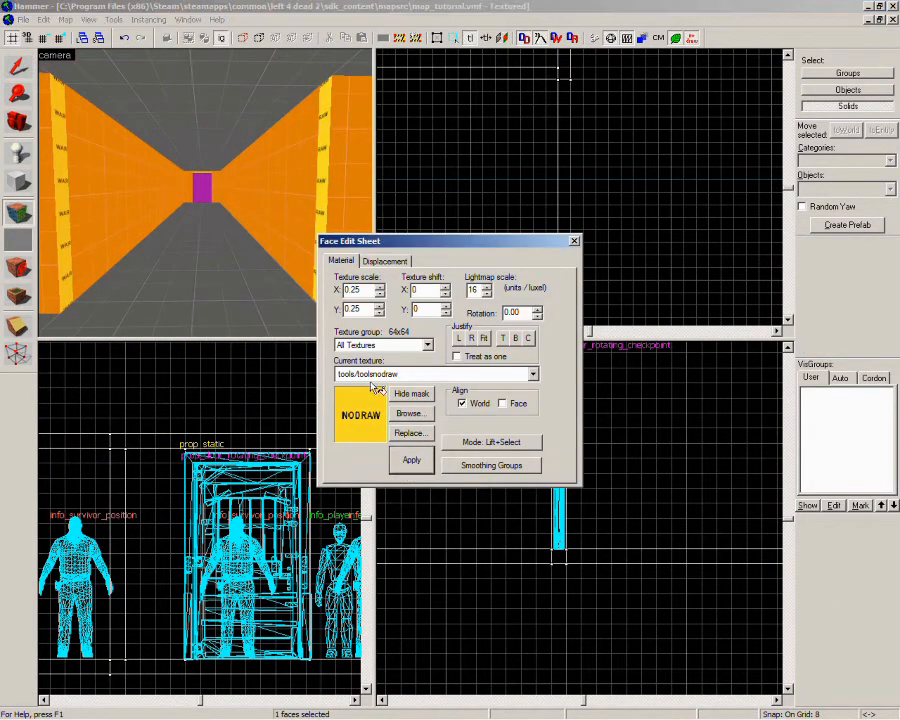
{"action": "left_click", "coordinate": [533, 373]}
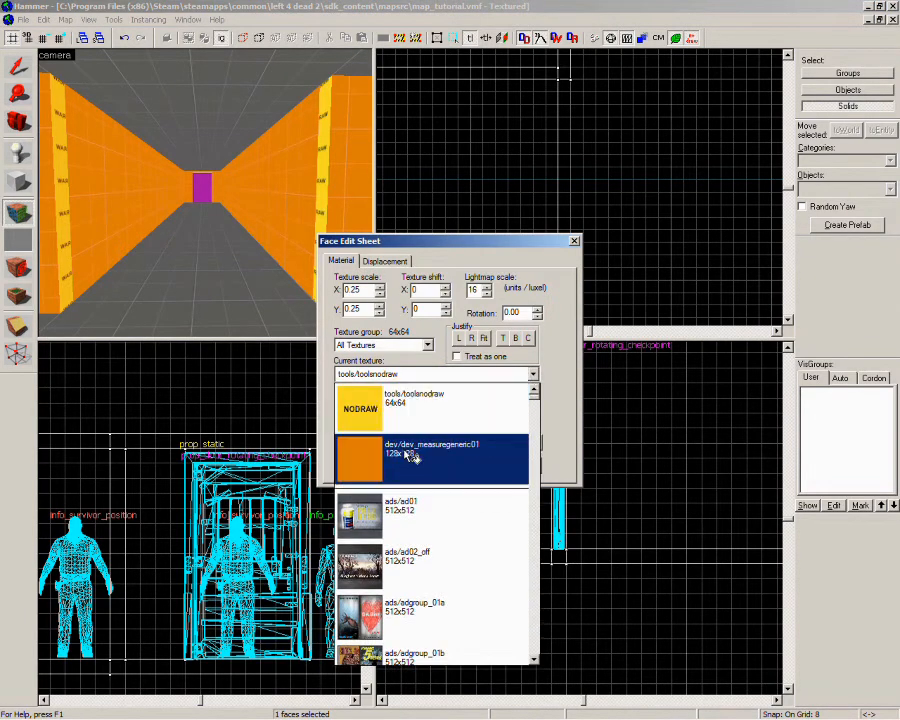
{"action": "left_click", "coordinate": [412, 453]}
{"action": "left_click", "coordinate": [410, 458]}
Apply dev/dev_measuregeneric01 to the nodraw end face on the right side of the hallway opening and close the face editor
{"action": "left_click", "coordinate": [327, 190]}
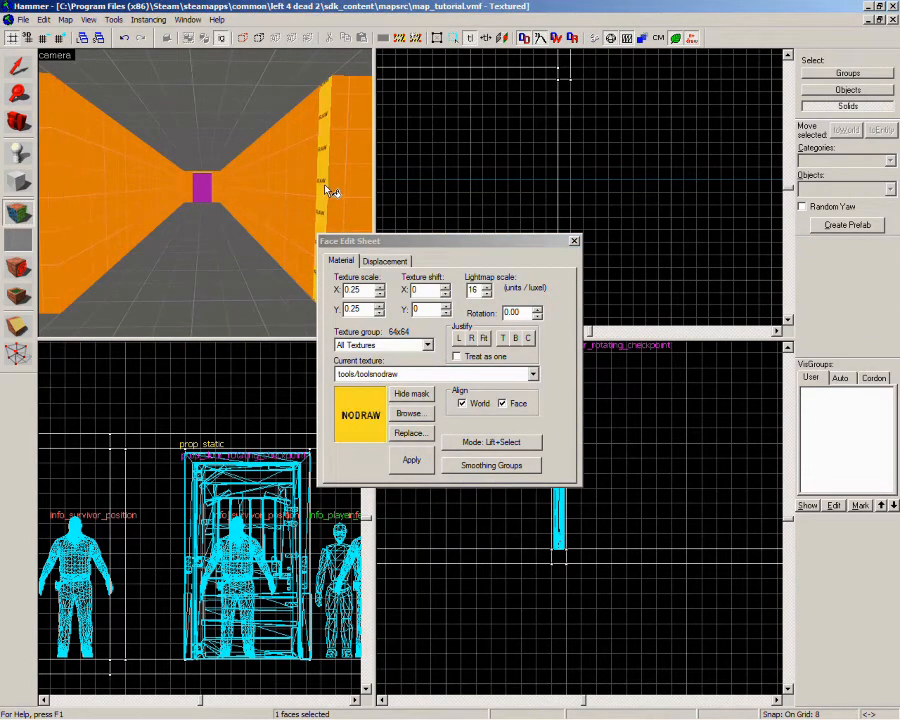
{"action": "left_click", "coordinate": [533, 373]}
{"action": "left_click", "coordinate": [428, 462]}
{"action": "left_click", "coordinate": [411, 459]}
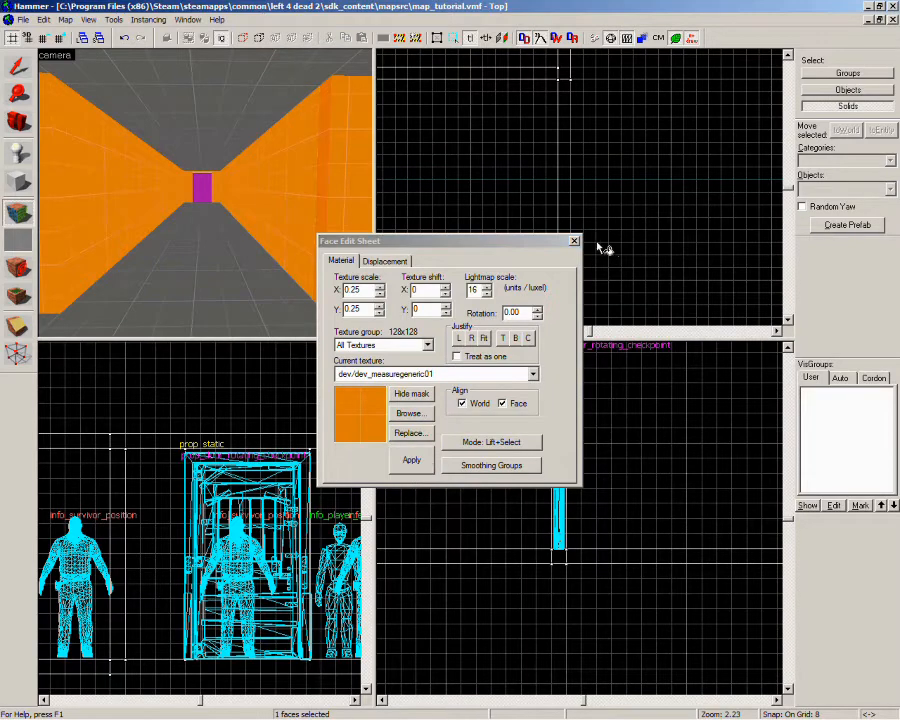
{"action": "left_click", "coordinate": [574, 241]}
Inspect the hallway opening, the safe room, the checkpoint door and the larger room in the 3D view
{"action": "key", "text": "z"}
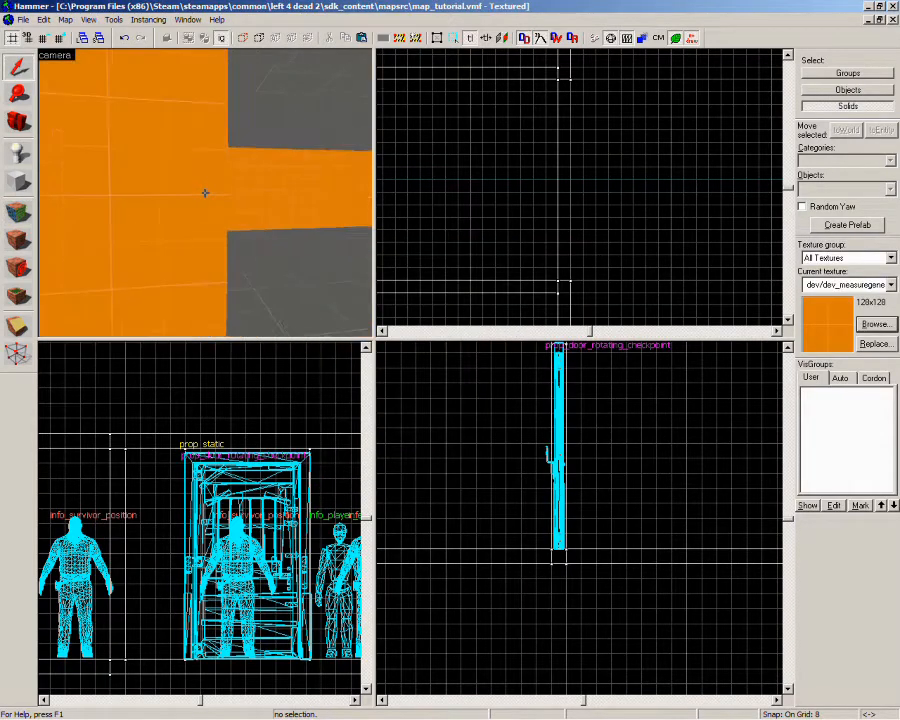
{"action": "key", "text": "w"}
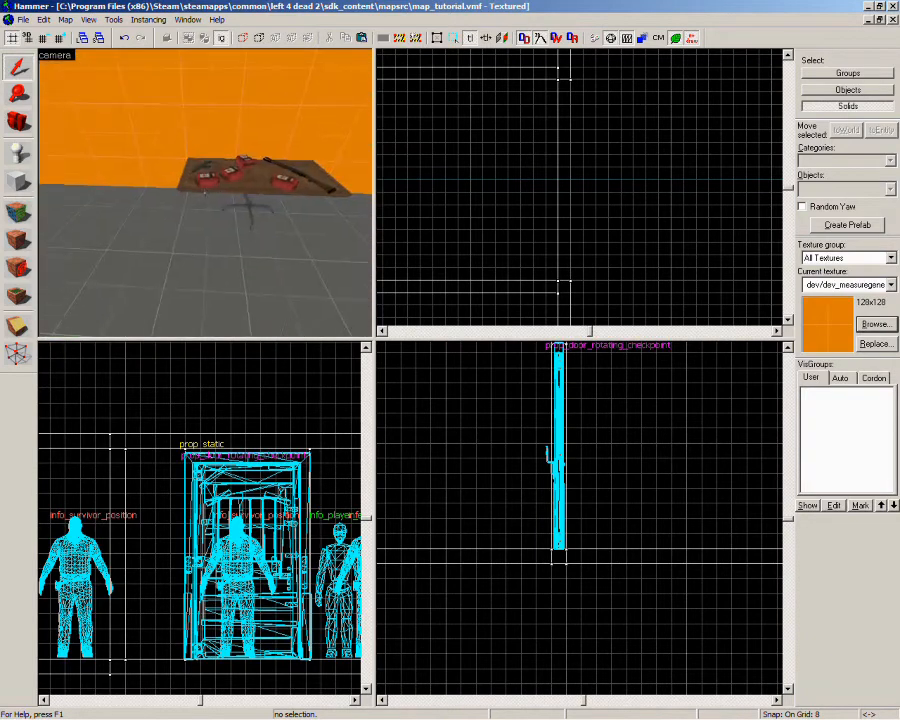
{"action": "key", "text": "w"}
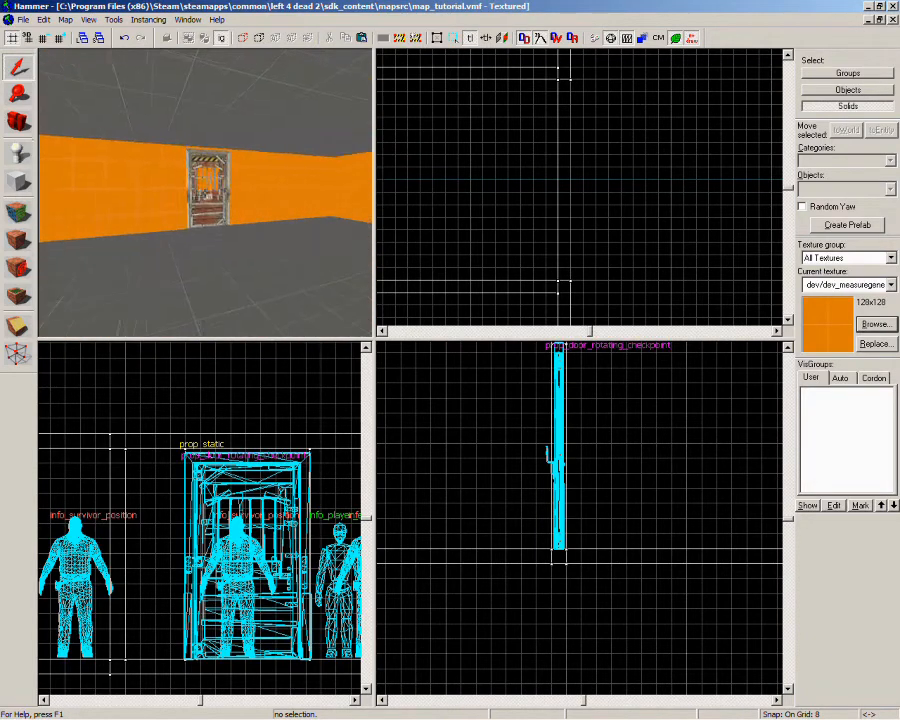
{"action": "key", "text": "w"}
{"action": "key", "text": "w"}
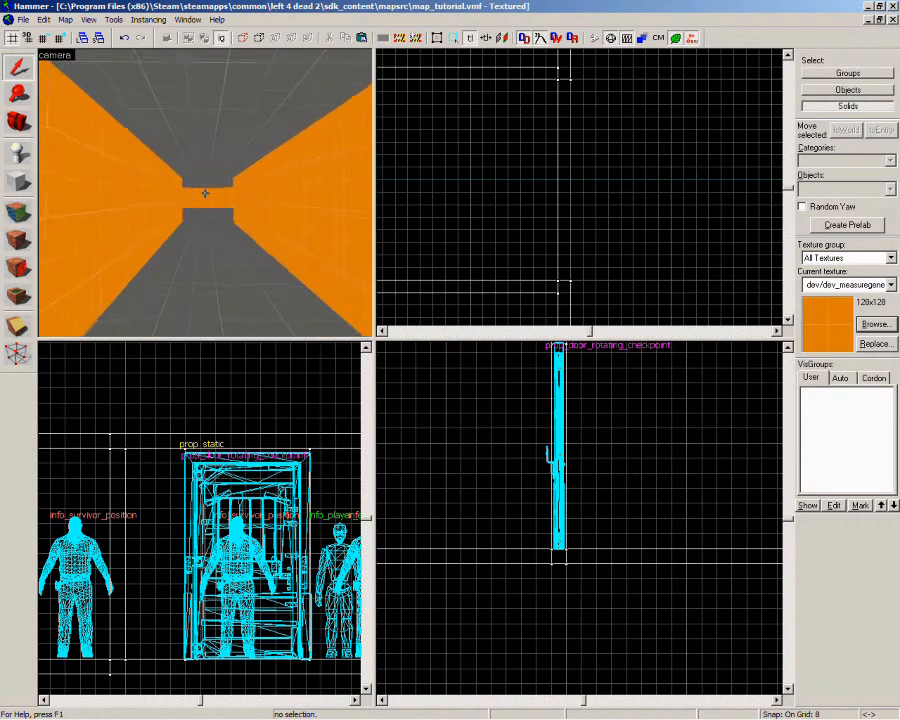
{"action": "key", "text": "w"}
{"action": "key", "text": "d"}
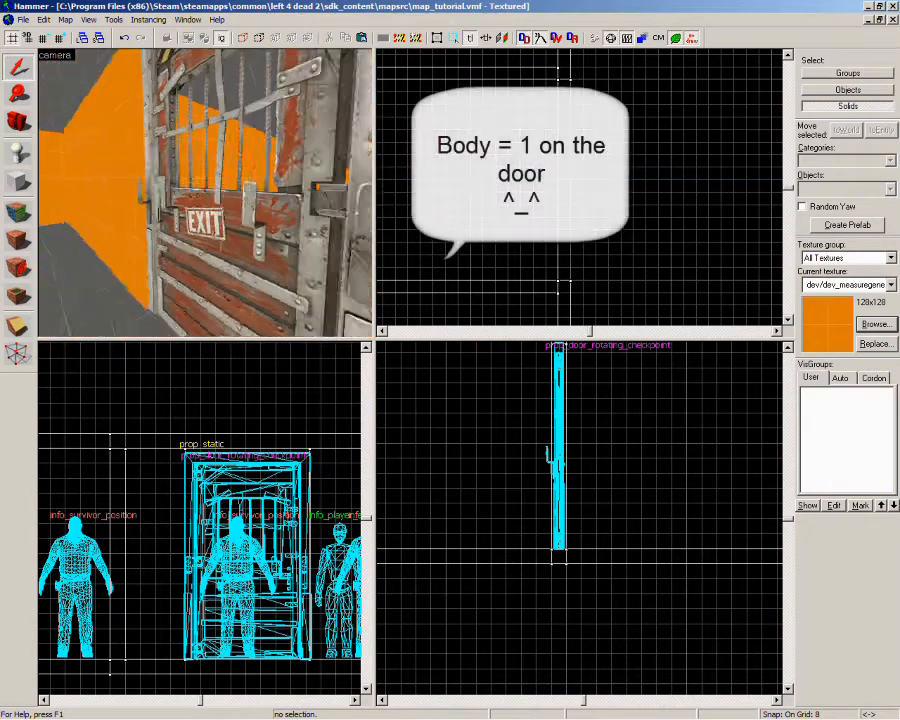
{"action": "key", "text": "a"}
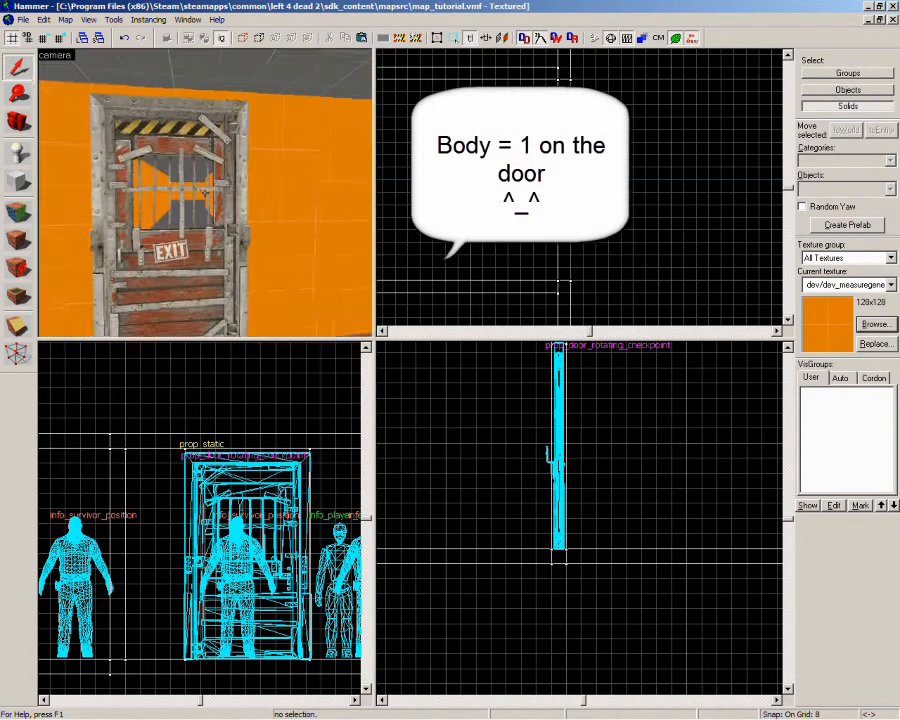
{"action": "key", "text": "w"}
{"action": "key", "text": "w"}
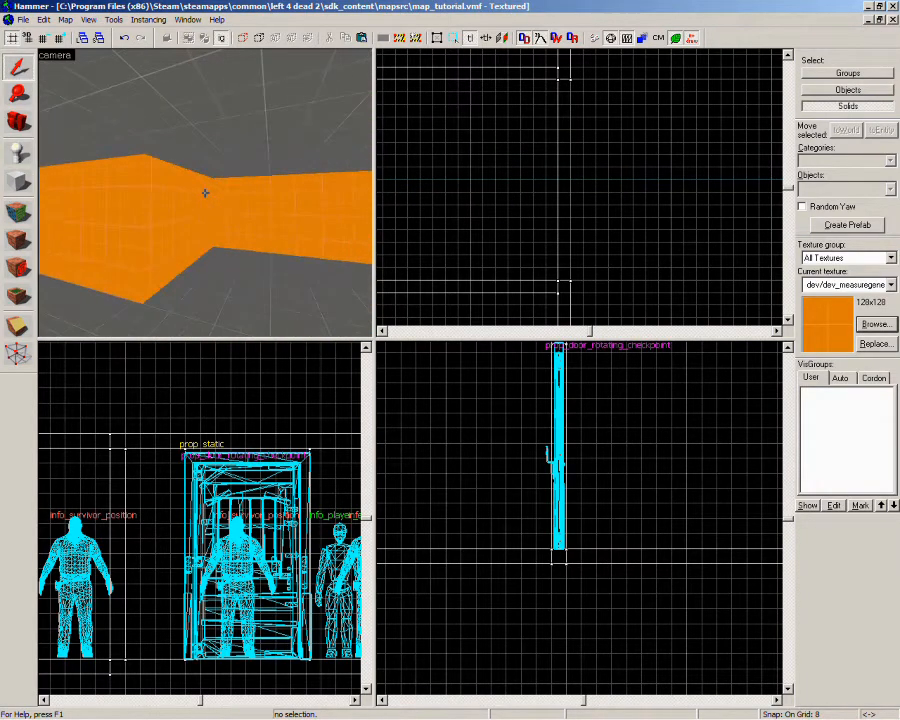
{"action": "key", "text": "w"}
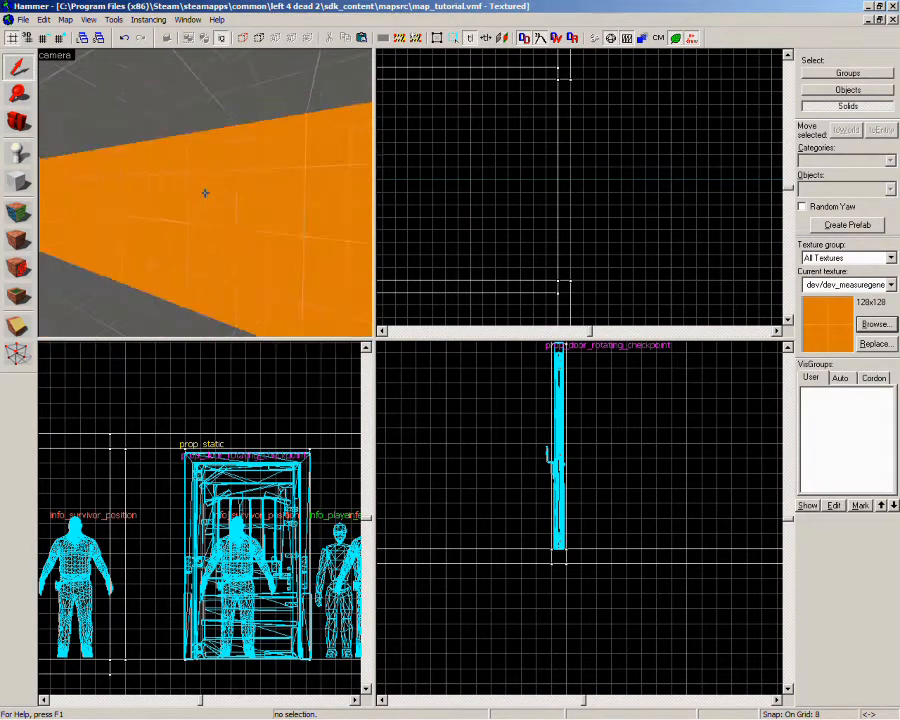